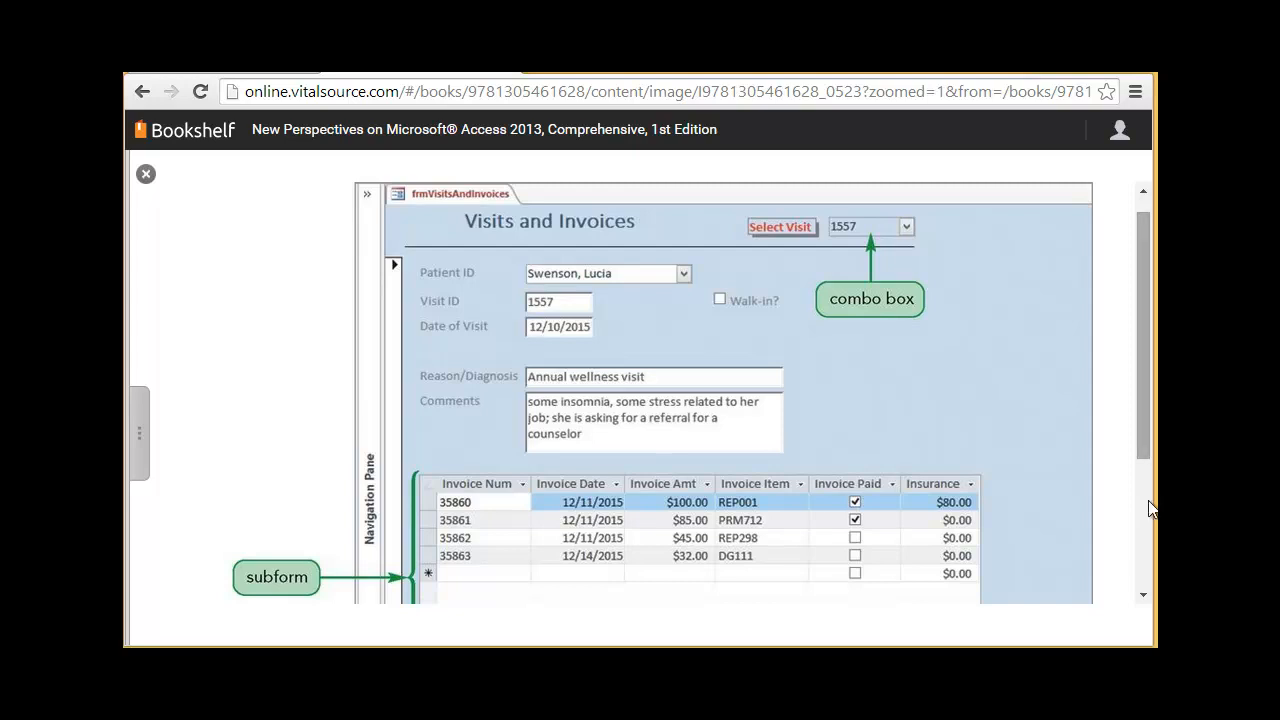
Step: Examine the finished form in the textbook figure, switch to Access and create a blank form in the Clinic database
mouse_move(1146, 382)
mouse_down()
mouse_move(1142, 515)
mouse_move(1148, 401)
mouse_up()
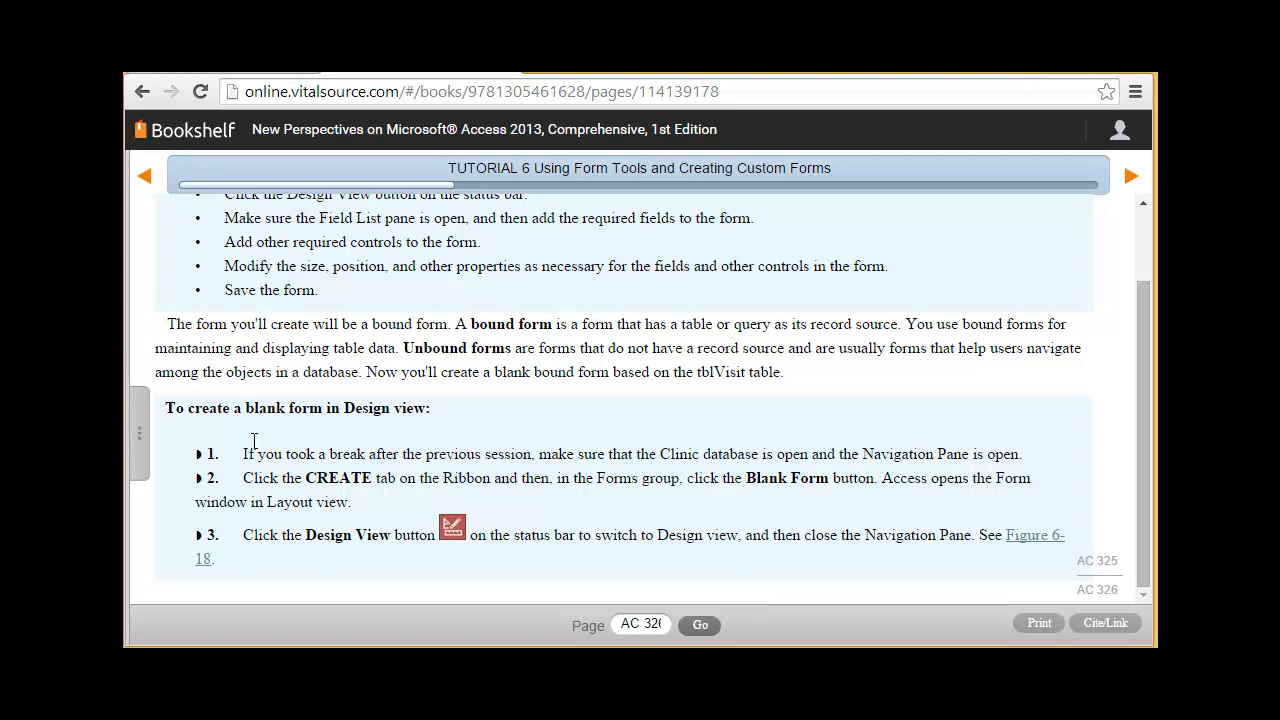
key(alt+Tab)
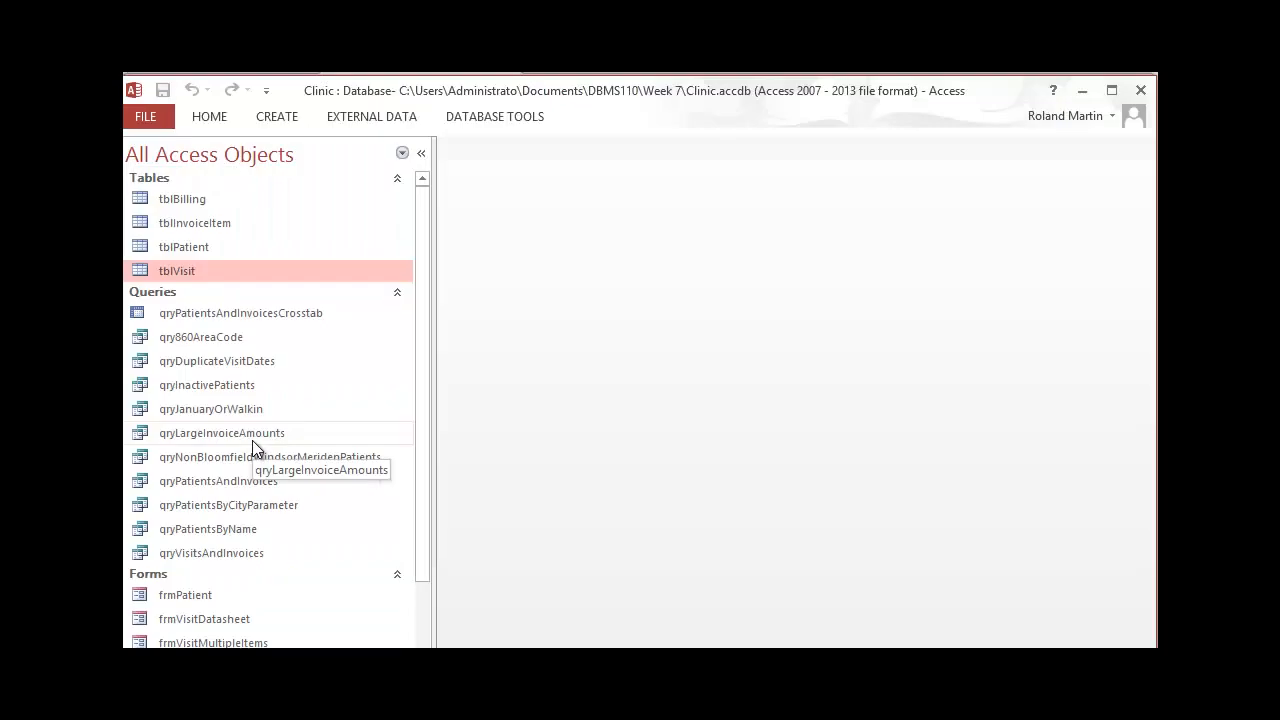
click(270, 118)
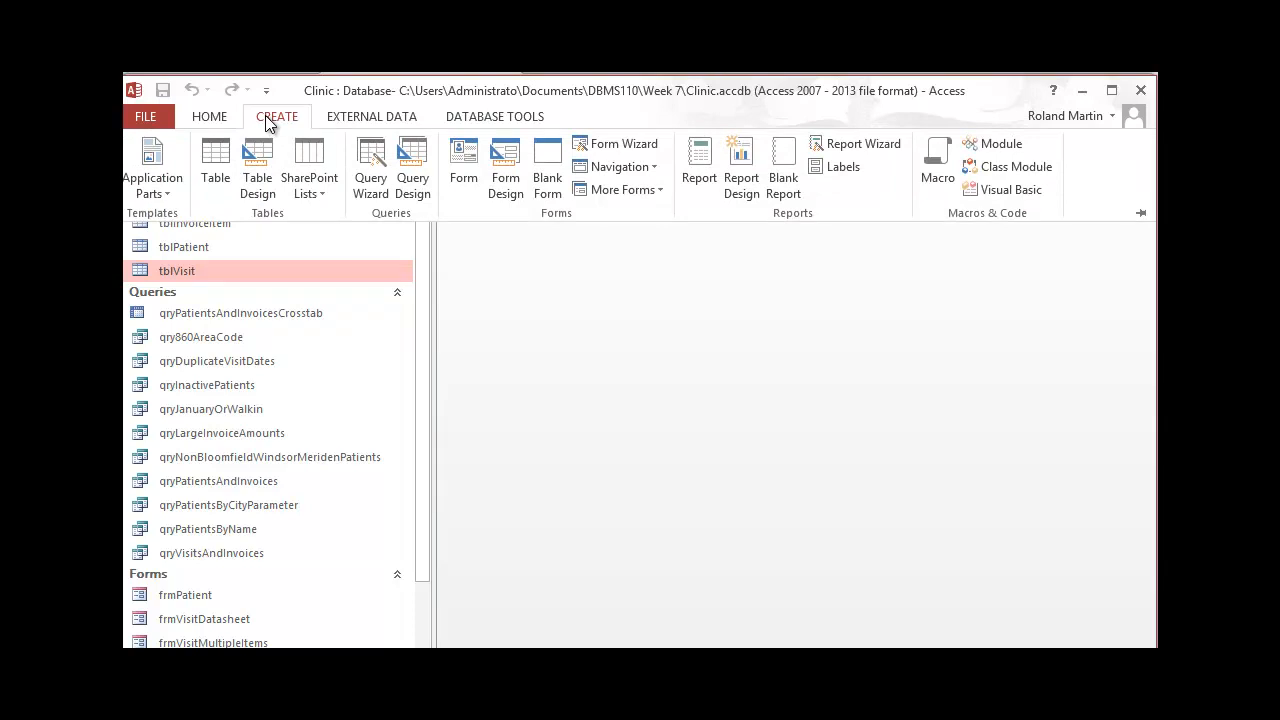
click(549, 182)
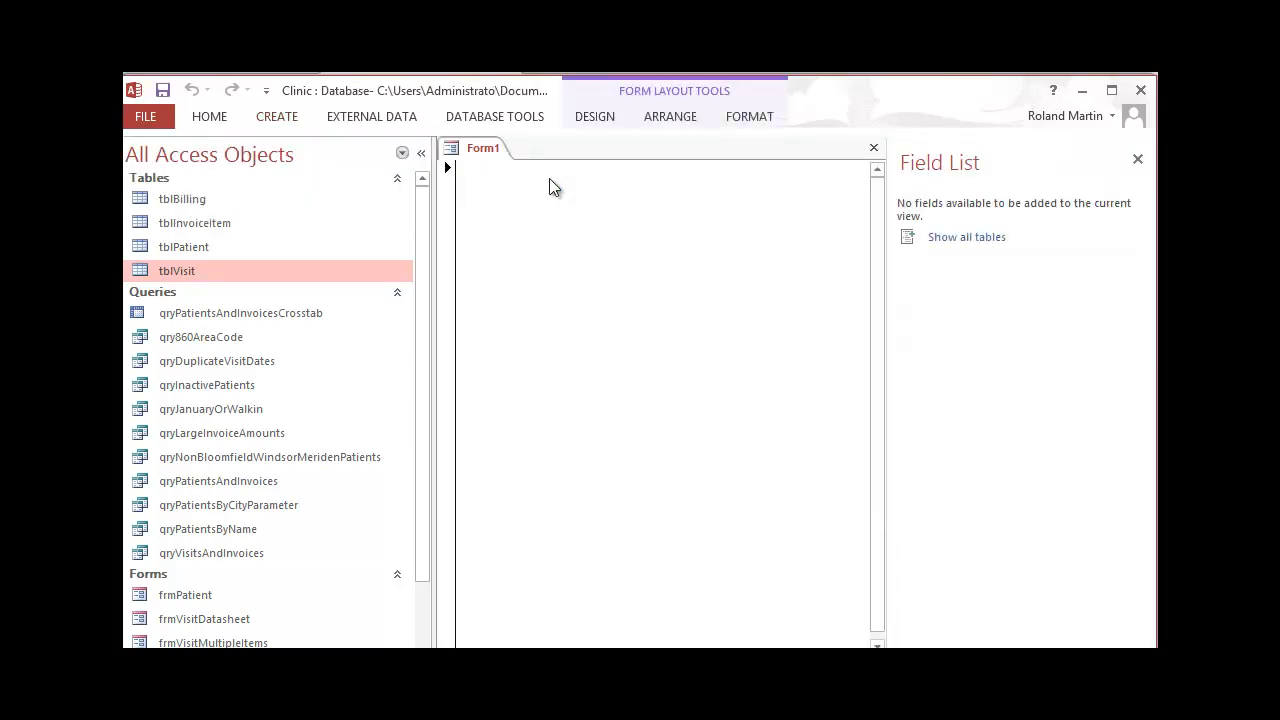
Step: Collapse the Navigation Pane and switch the blank form to Design view
click(424, 153)
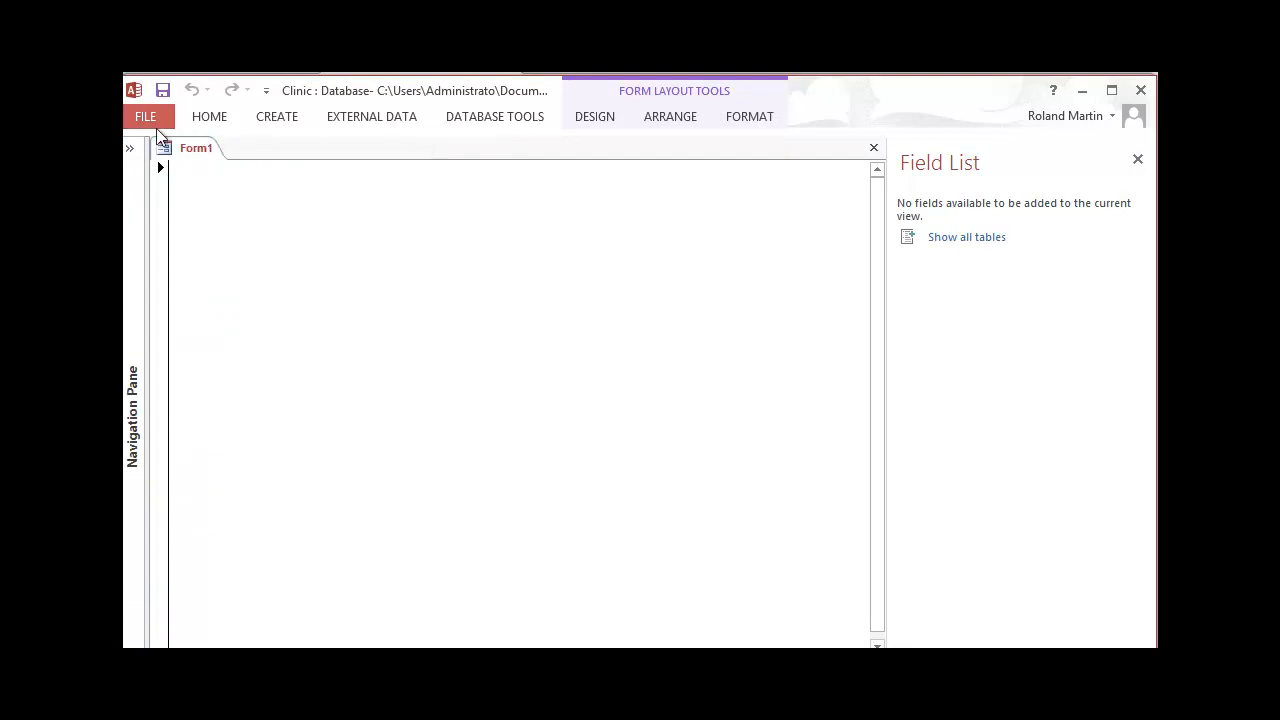
click(209, 117)
click(144, 189)
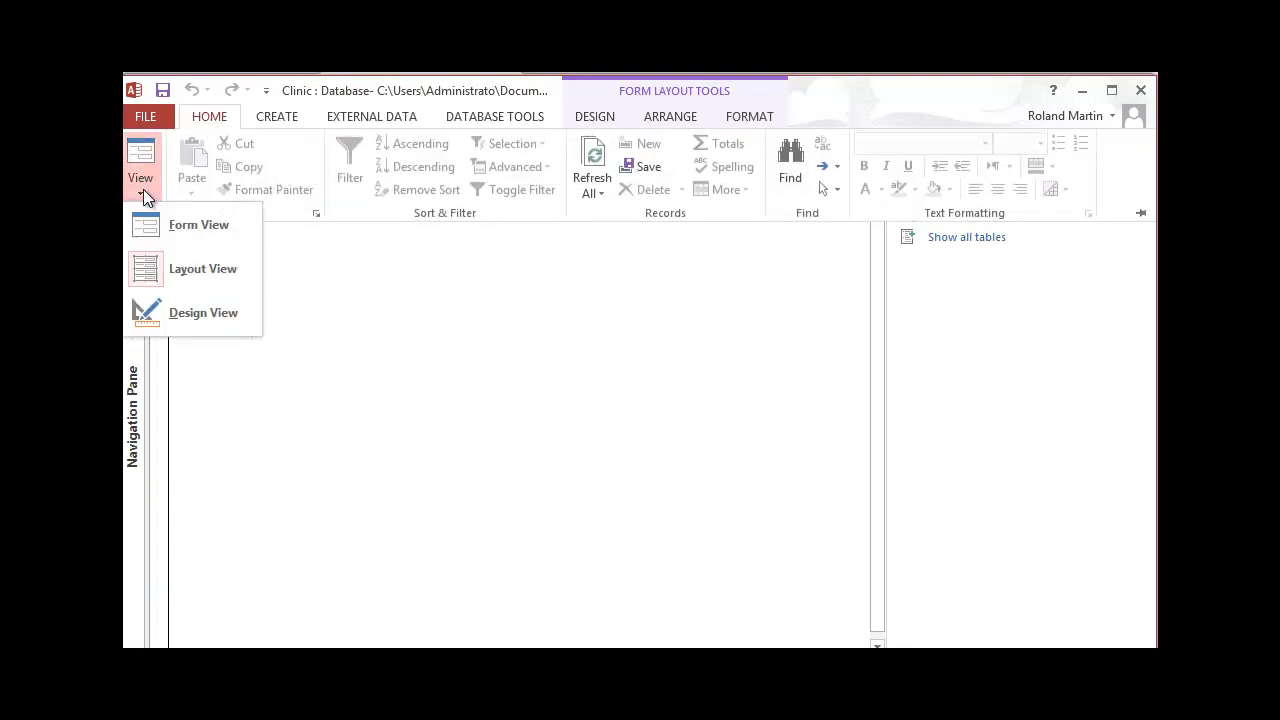
click(195, 322)
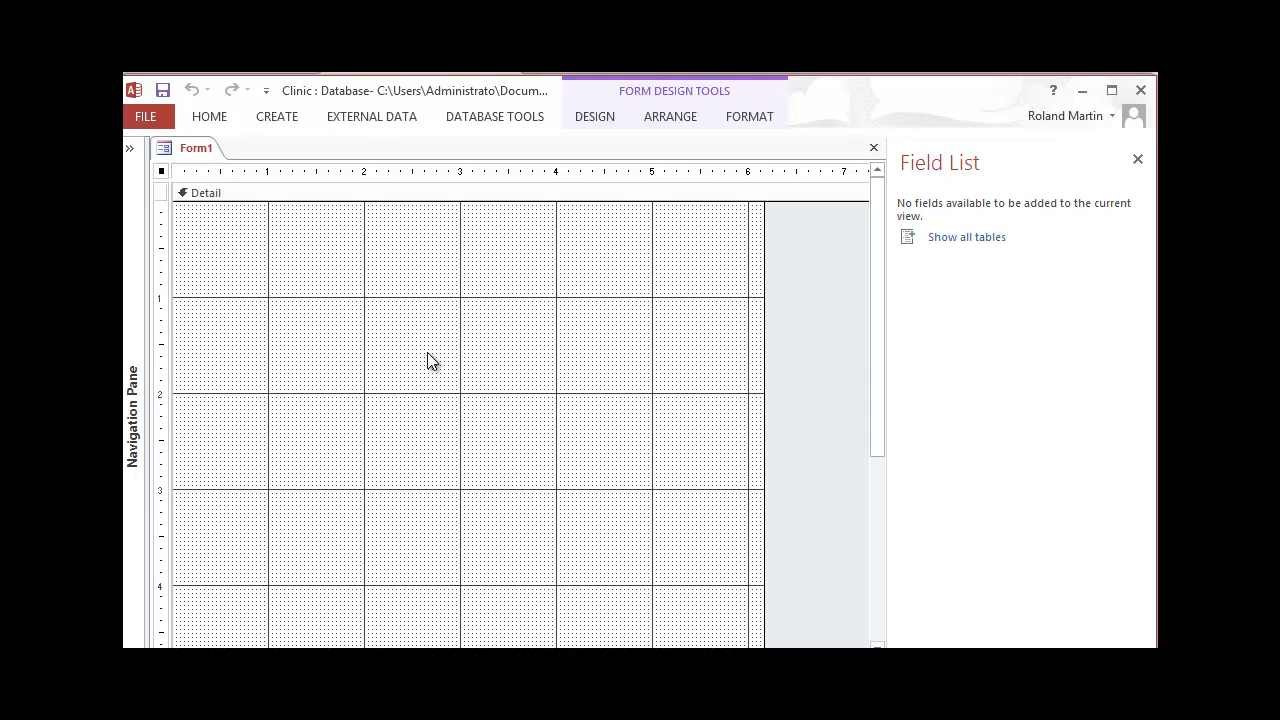
Step: Review the textbook's bound-control instructions, return to Access and add the VisitID field from tblVisit to the Detail section
key(alt+Tab)
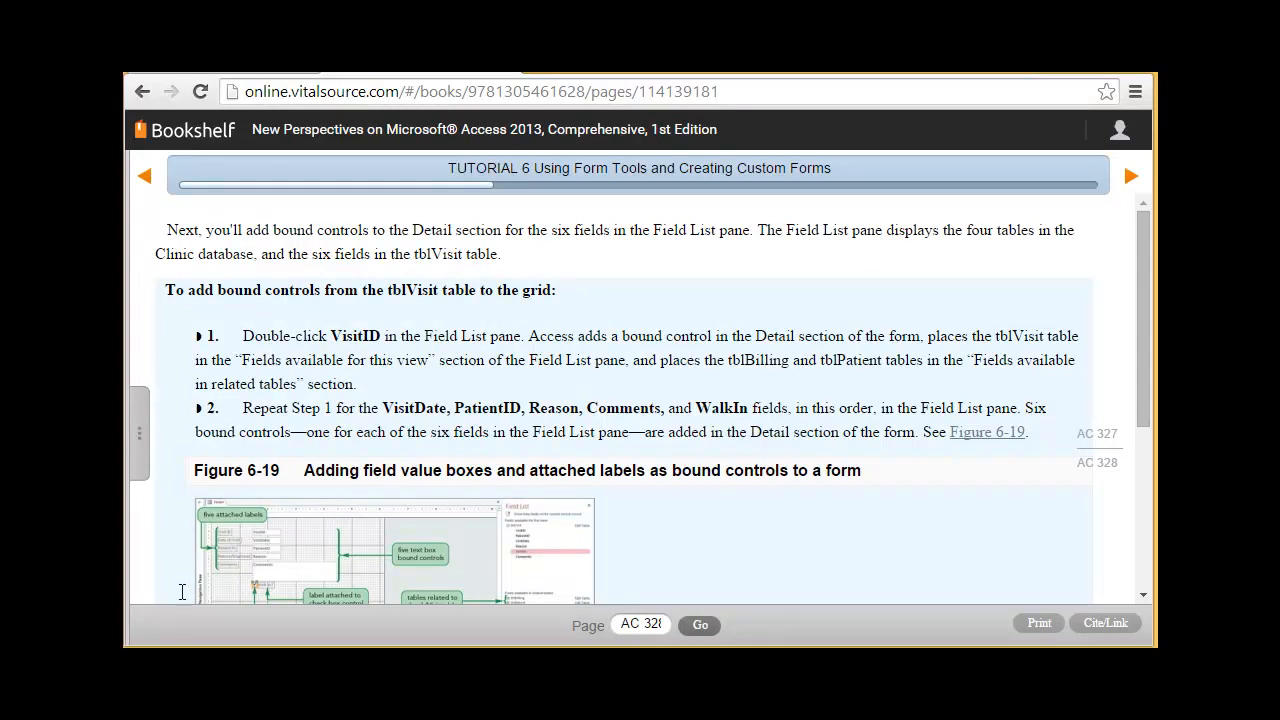
scroll(790, 292, down, 3)
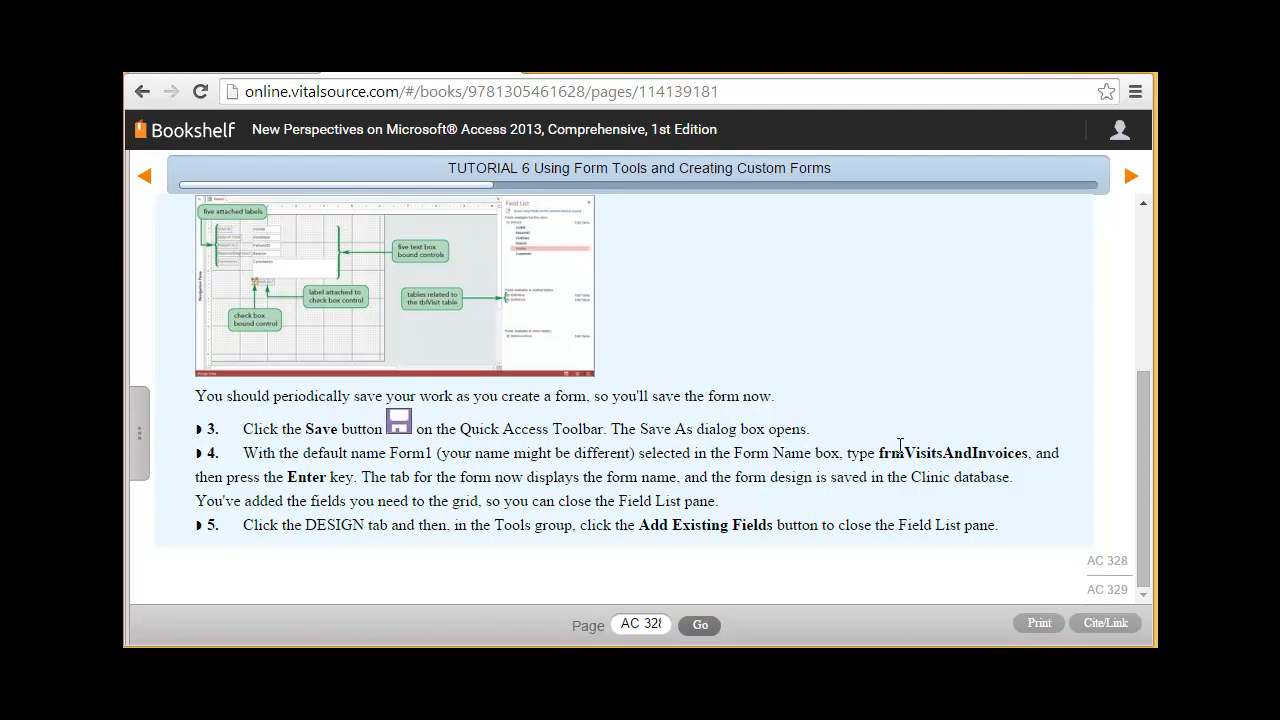
scroll(900, 445, up, 3)
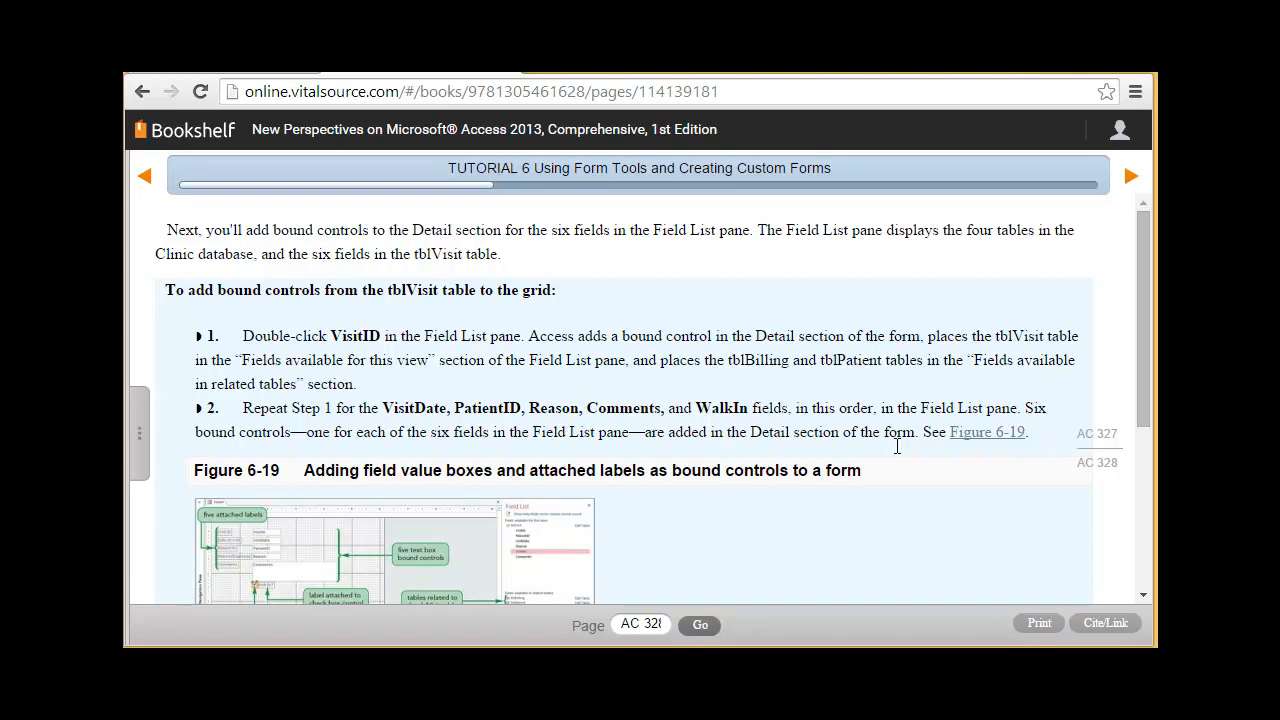
key(alt+Tab)
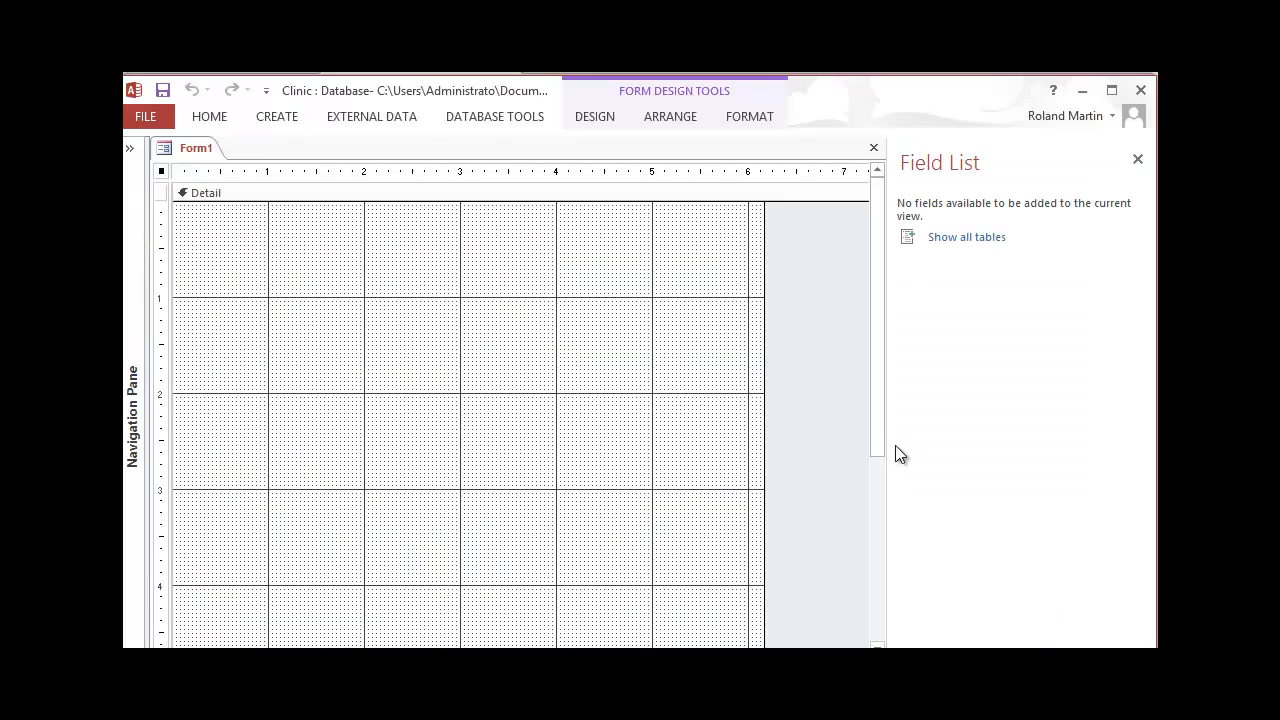
click(961, 240)
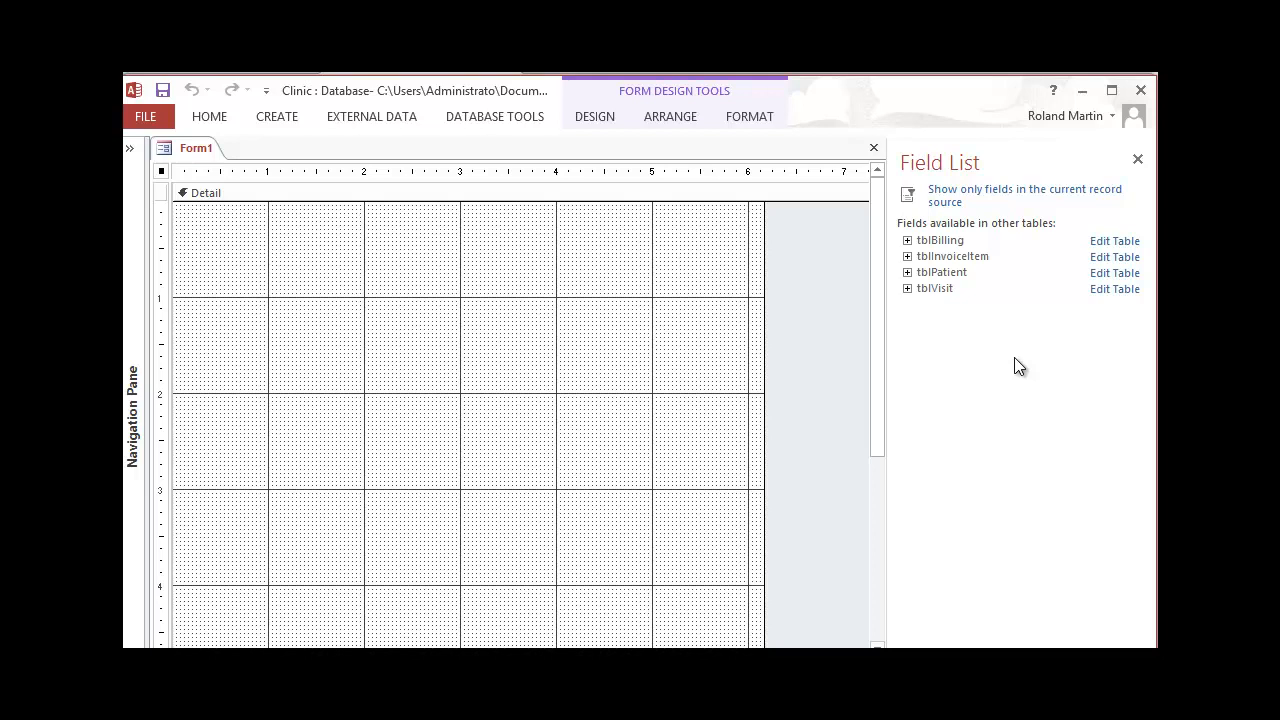
click(907, 289)
double_click(950, 306)
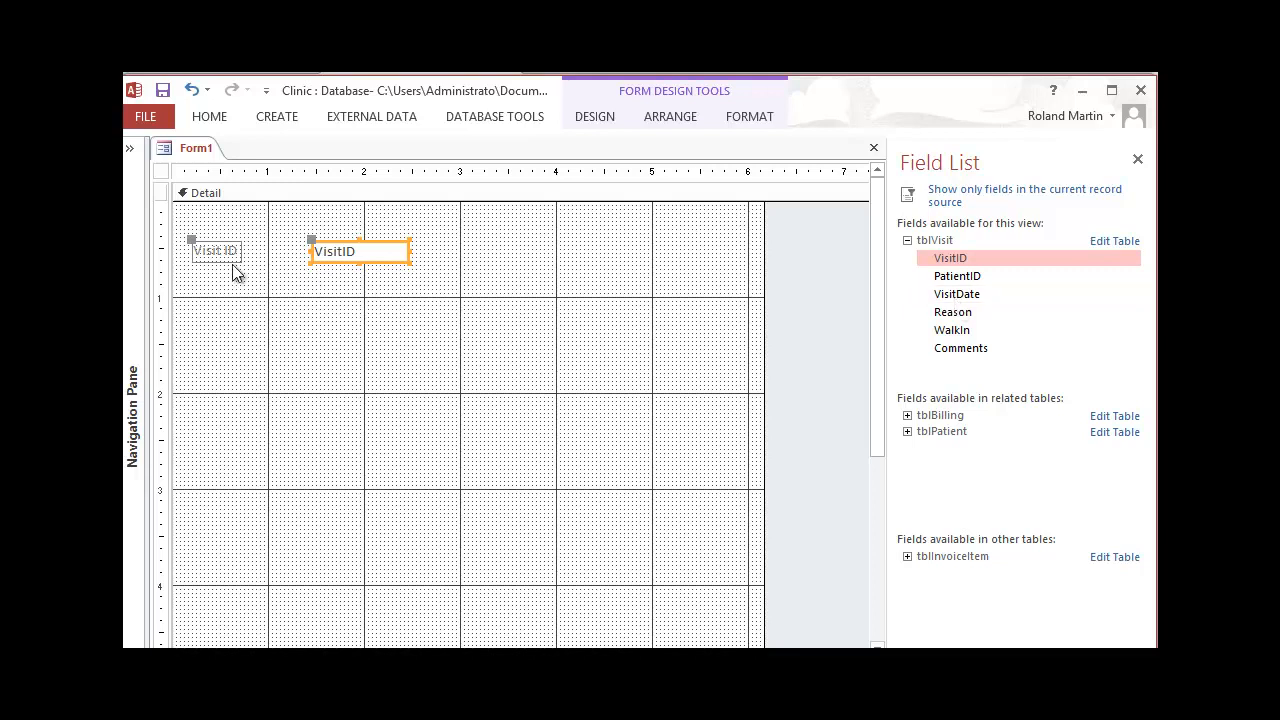
Step: Move the VisitID text box and its attached label slightly lower in the Detail section, and undo the move
click(195, 85)
drag(343, 259, 342, 283)
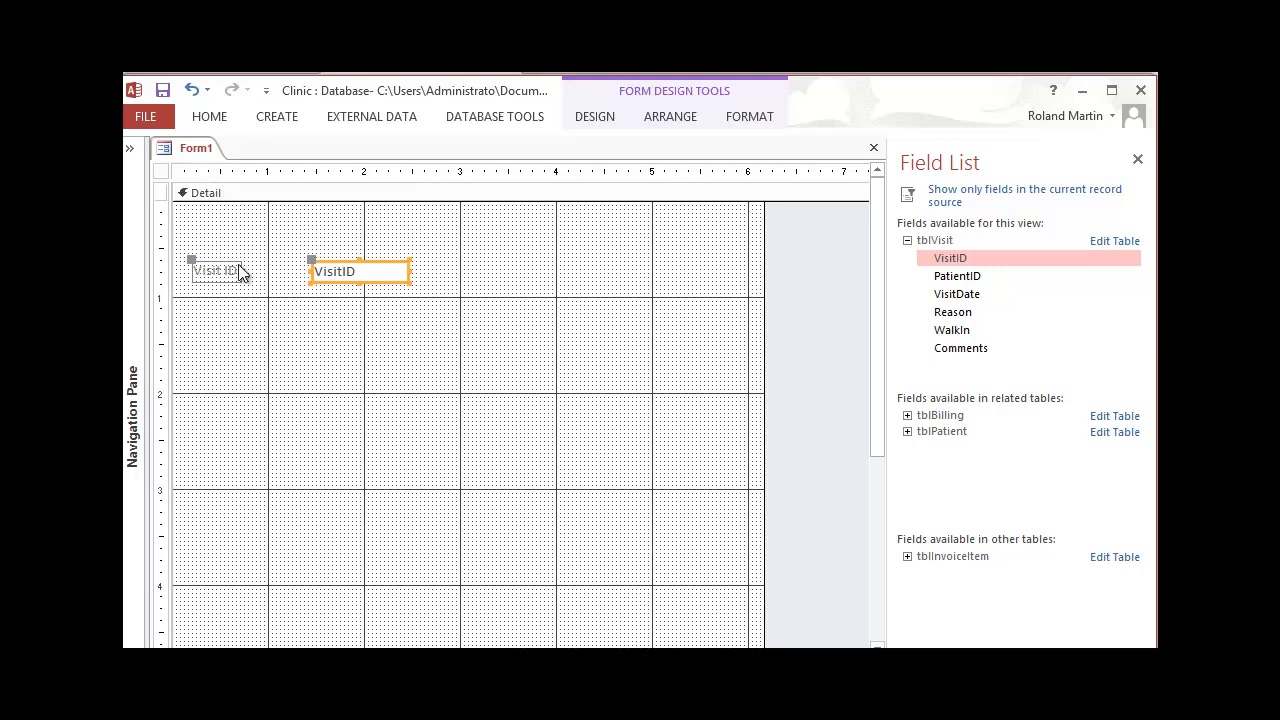
click(366, 265)
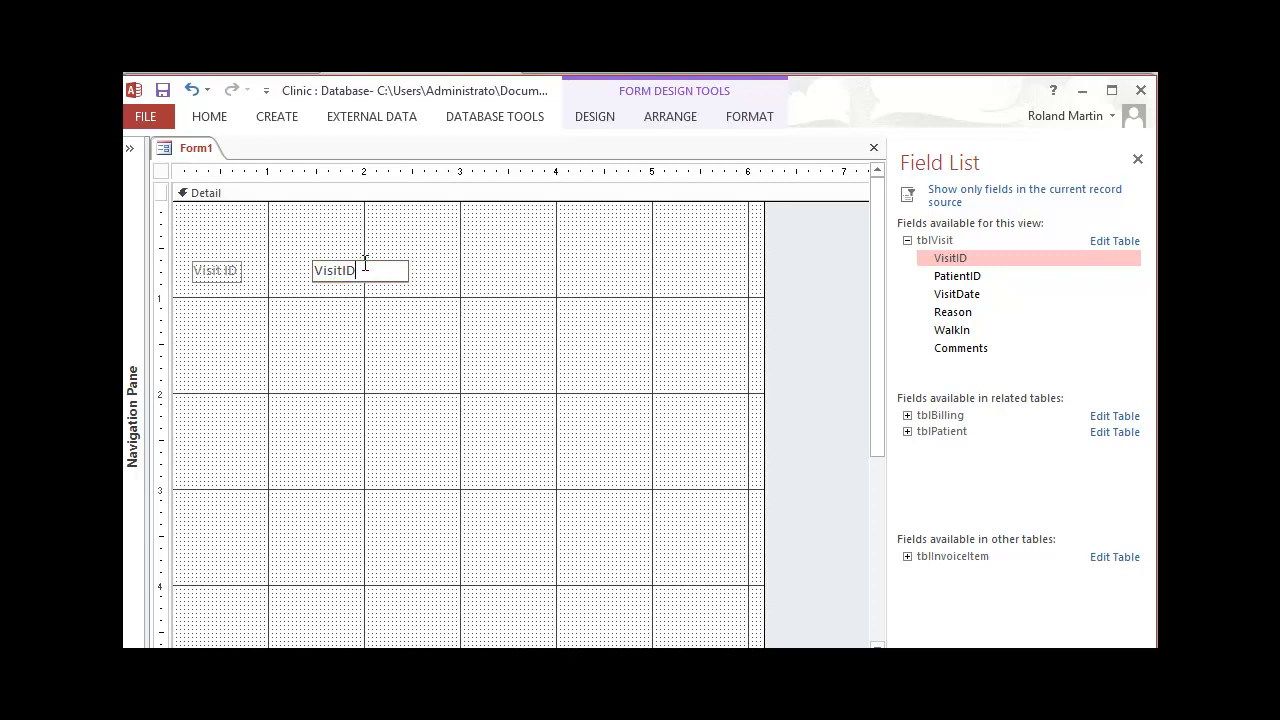
click(336, 255)
click(299, 332)
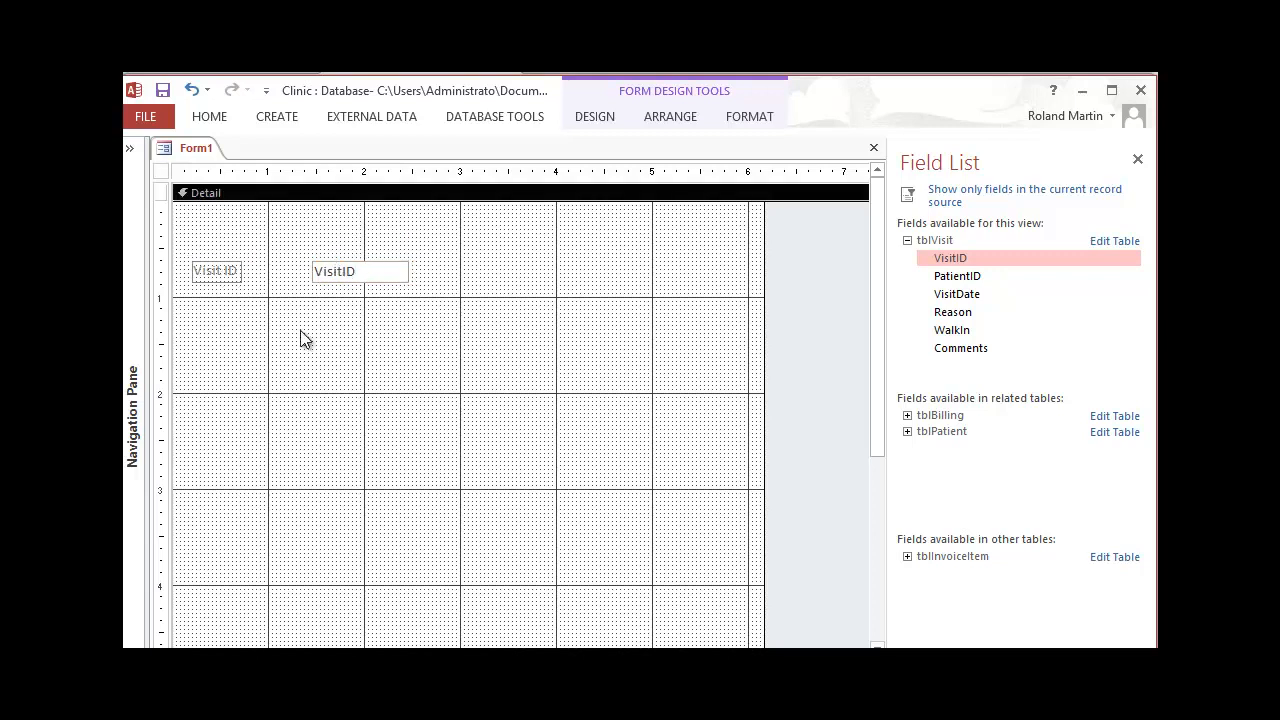
click(340, 287)
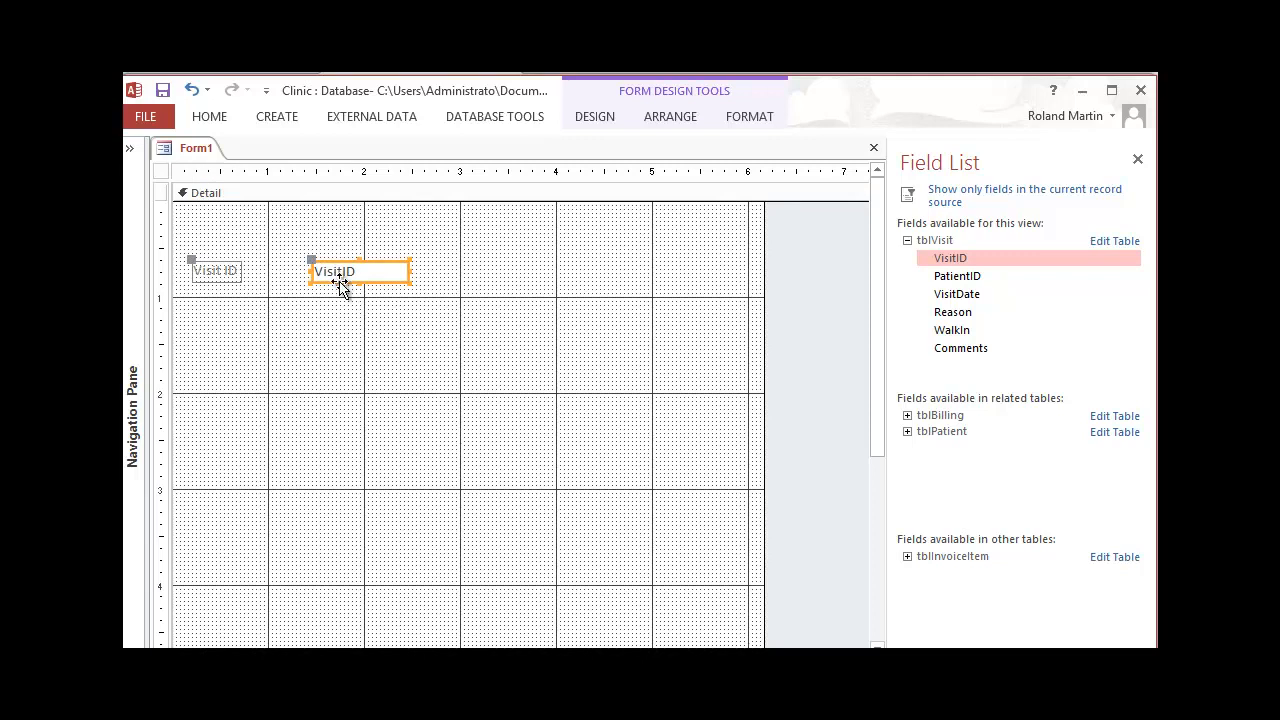
key(ctrl+z)
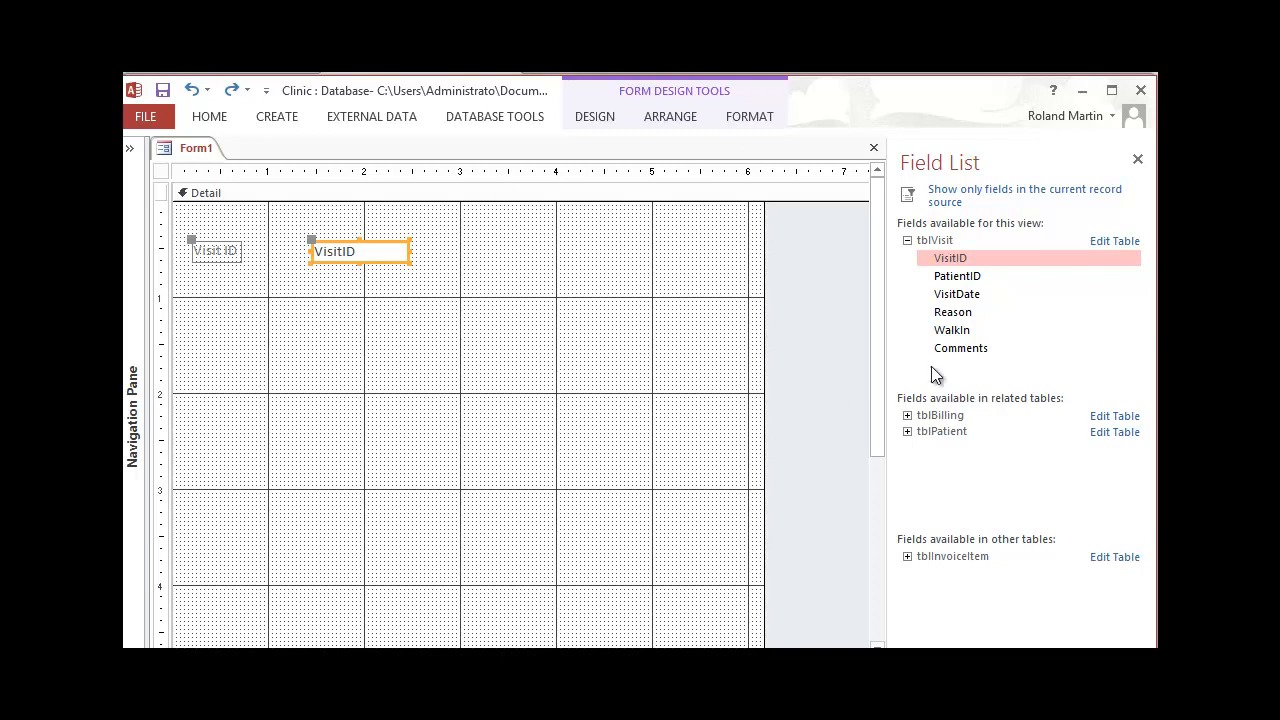
Step: Add the tblVisit fields VisitDate, PatientID, Reason, Comments and WalkIn, in that order, to the Detail section
double_click(950, 296)
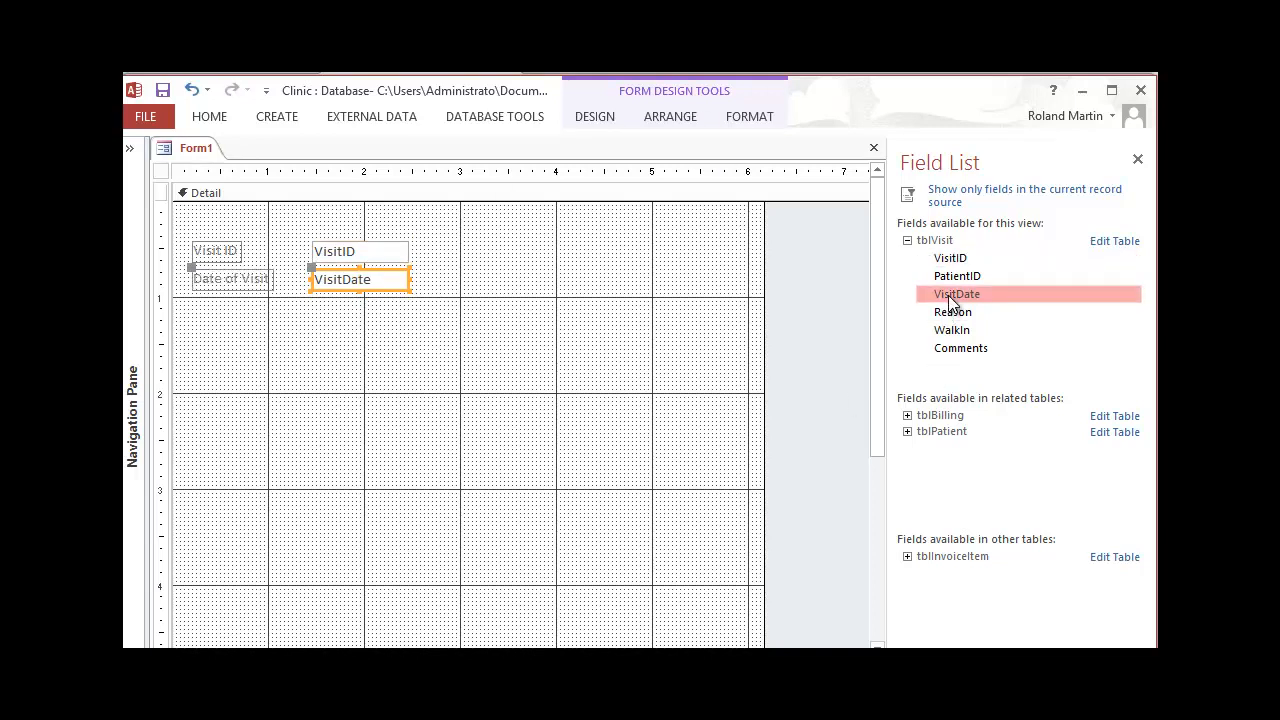
double_click(958, 276)
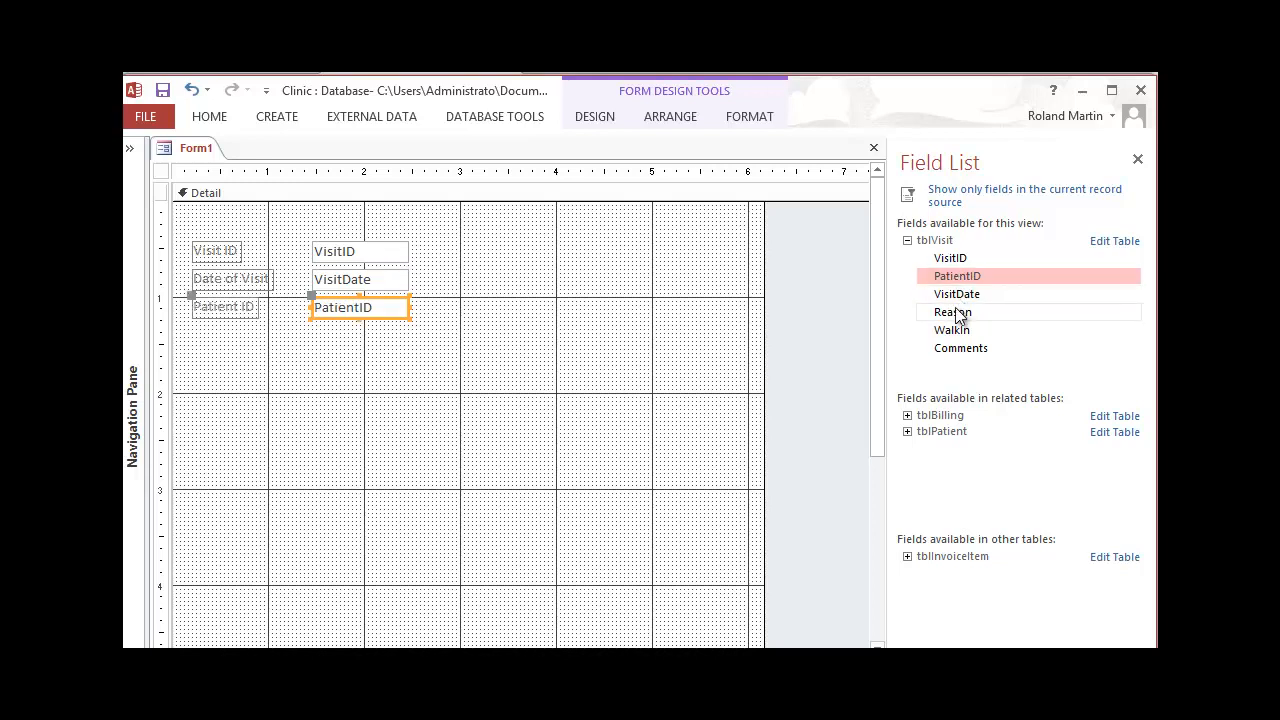
double_click(955, 311)
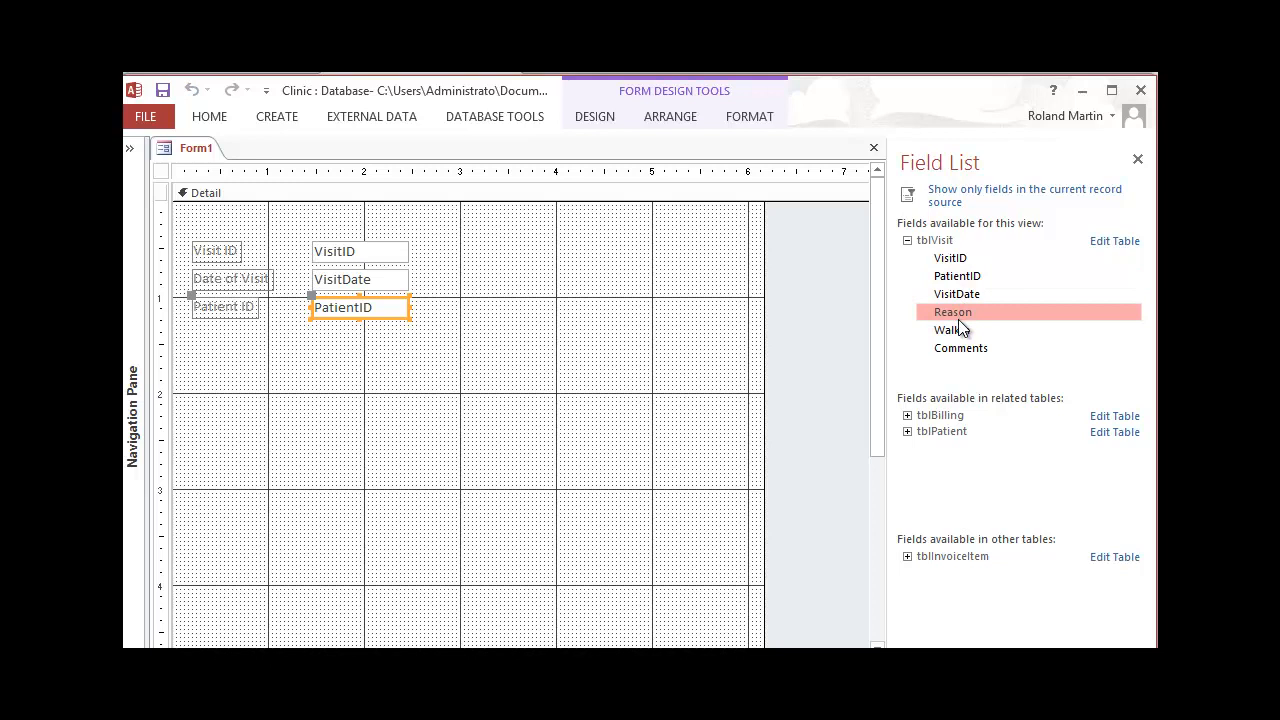
double_click(964, 311)
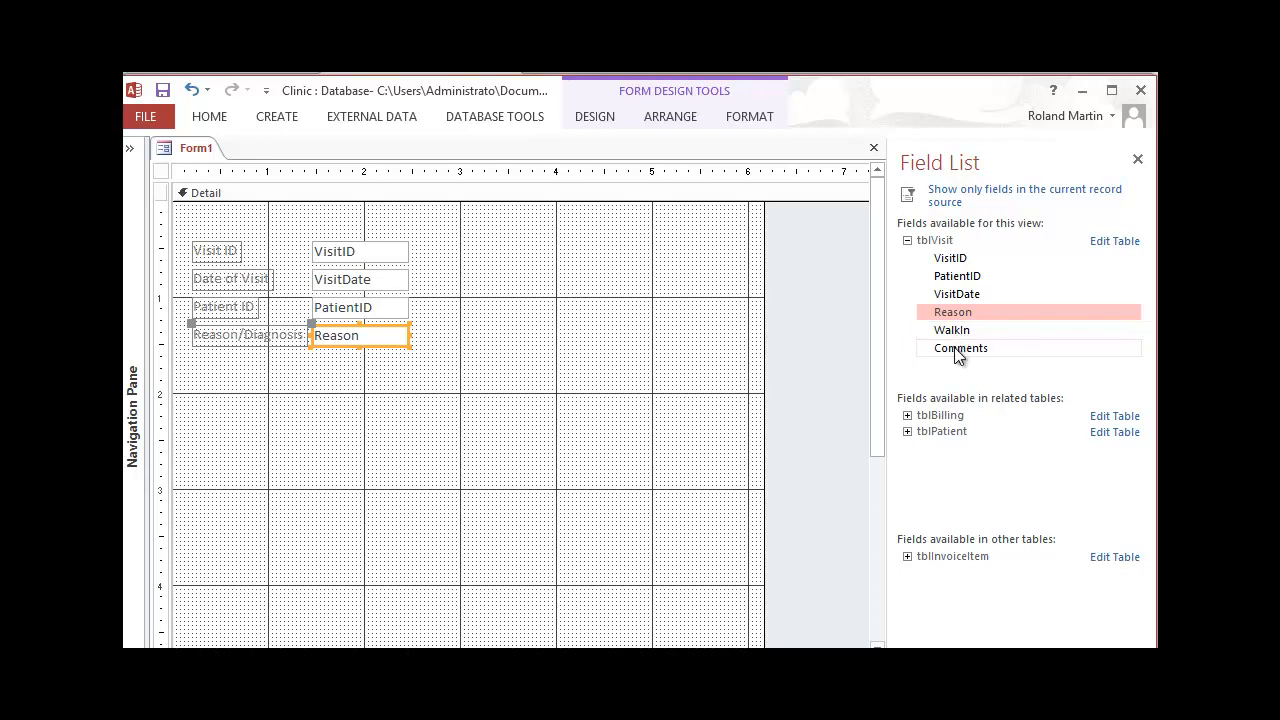
double_click(954, 347)
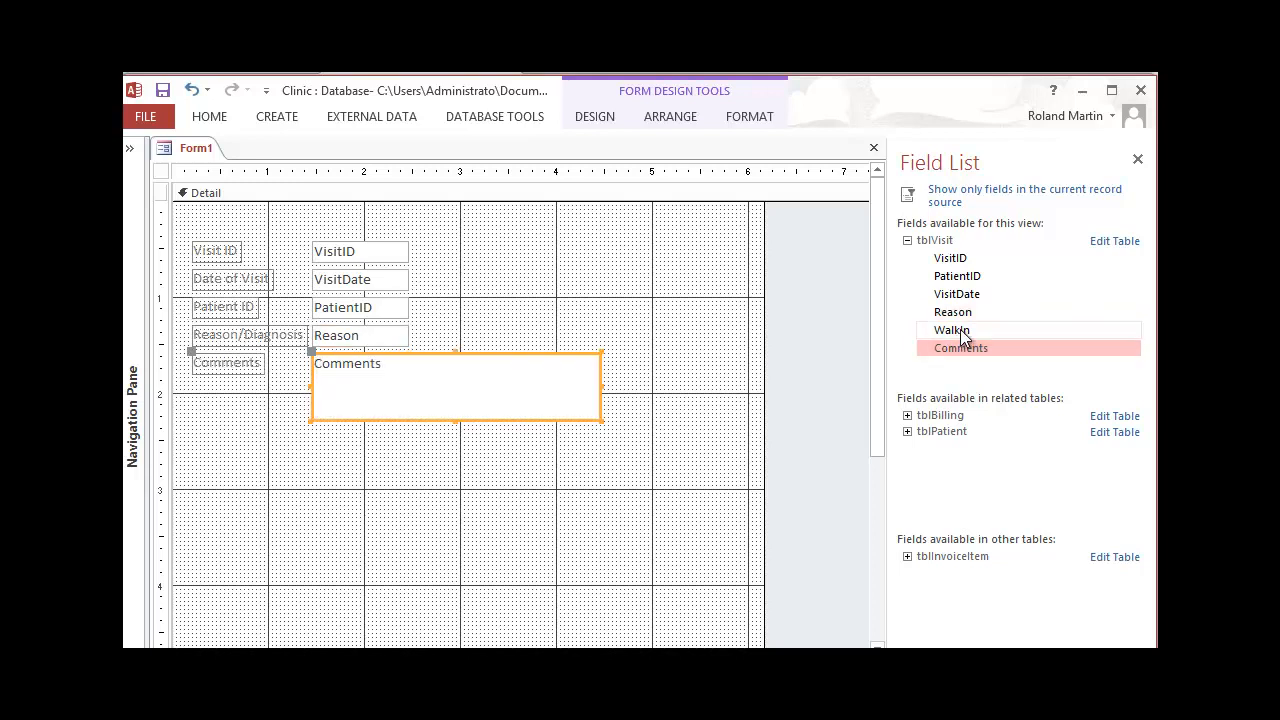
double_click(960, 329)
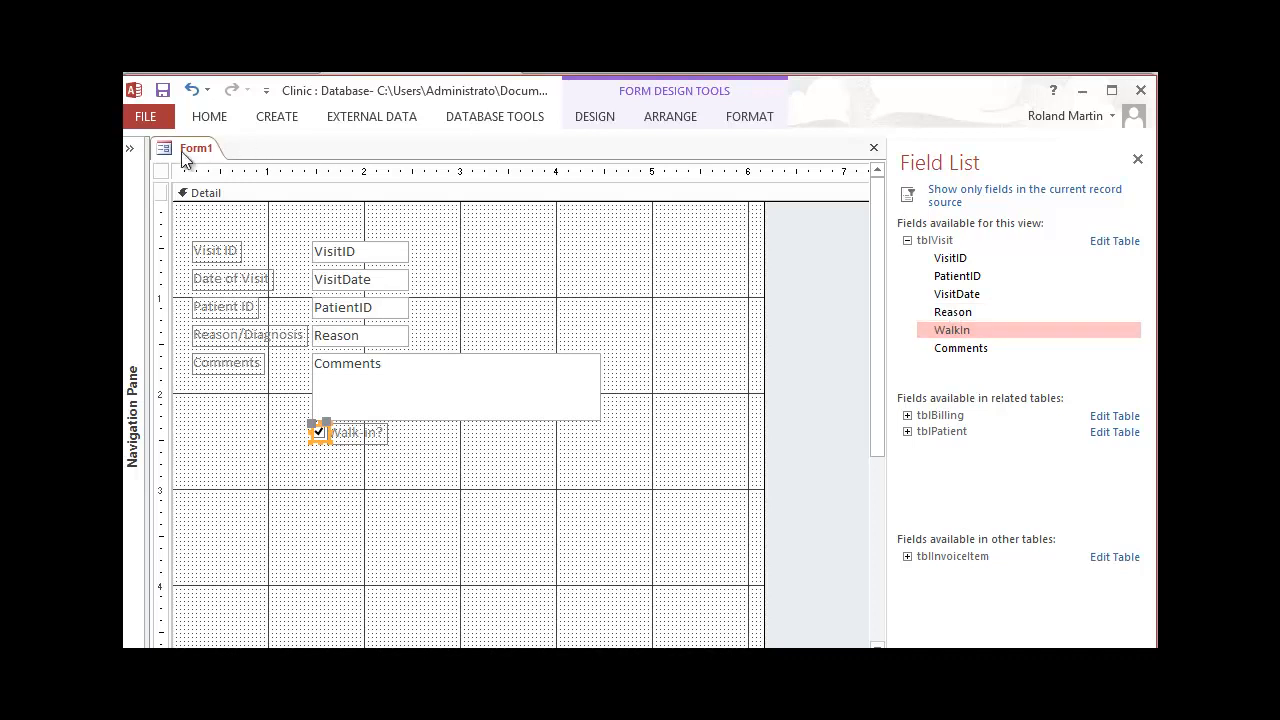
Step: Save the form as frmVisitsAndInvoices and close the Field List pane
click(163, 91)
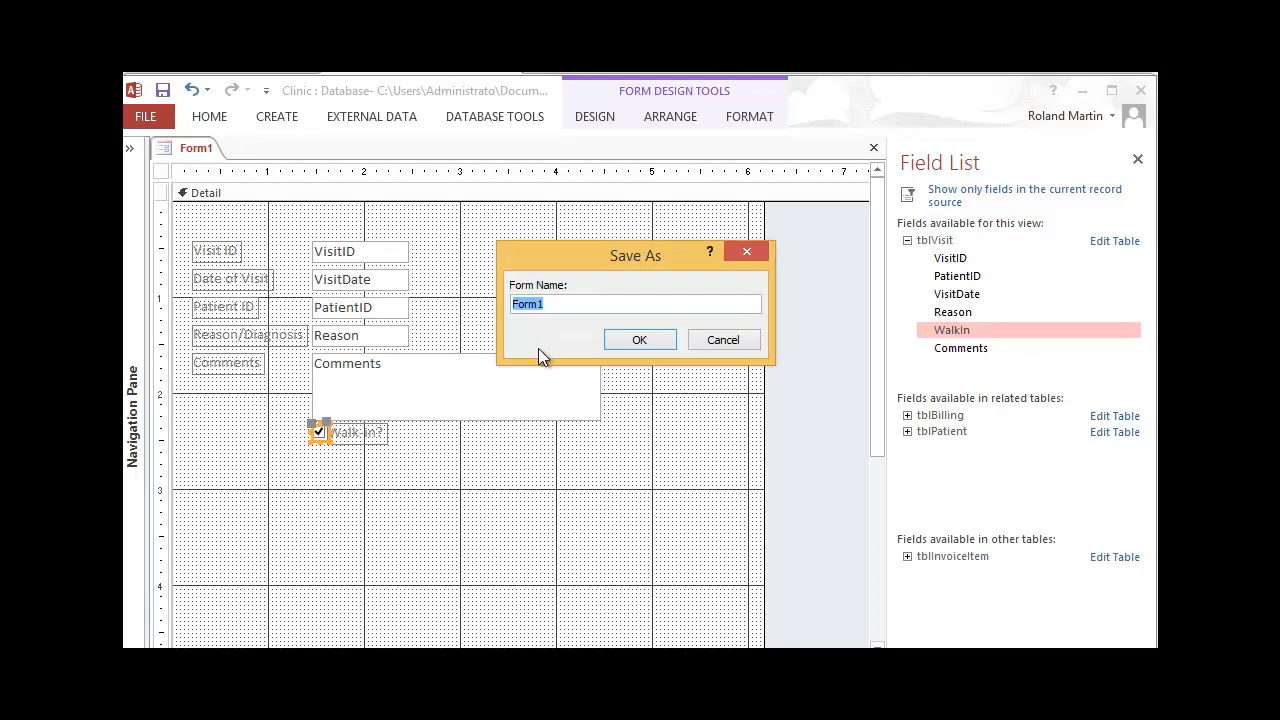
text(frmVisitsAndInvoices)
key(Return)
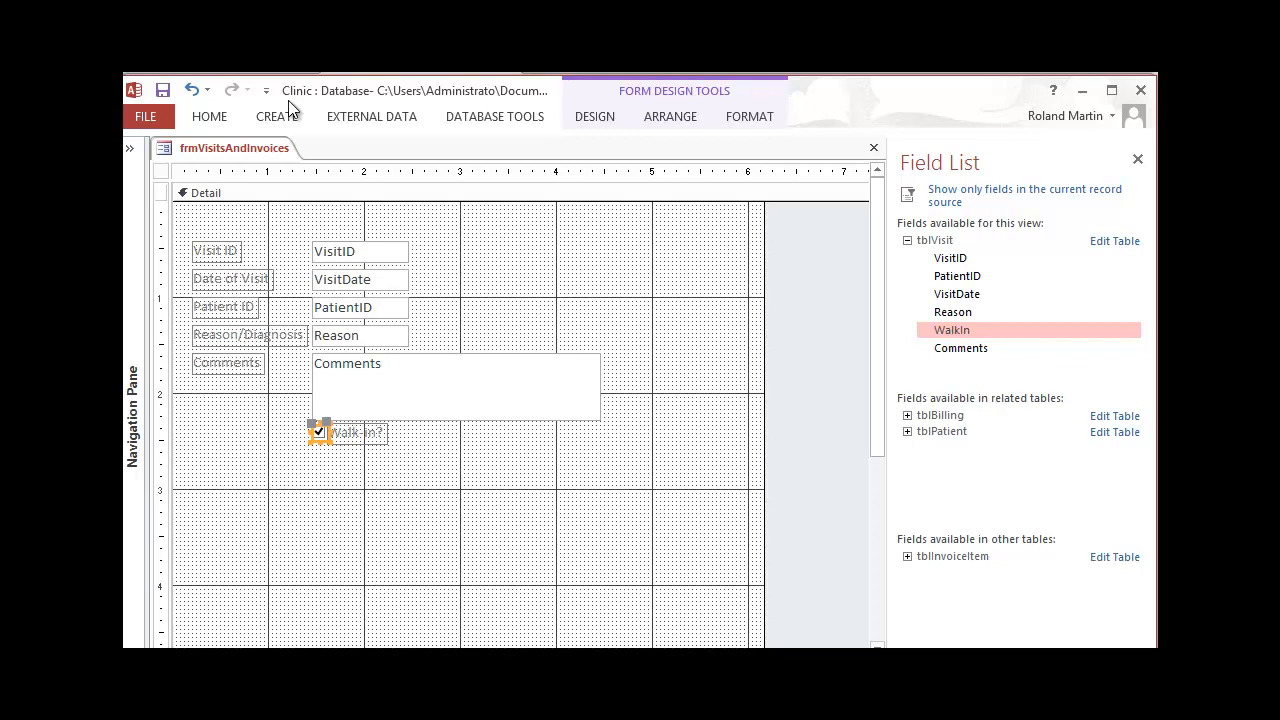
click(590, 120)
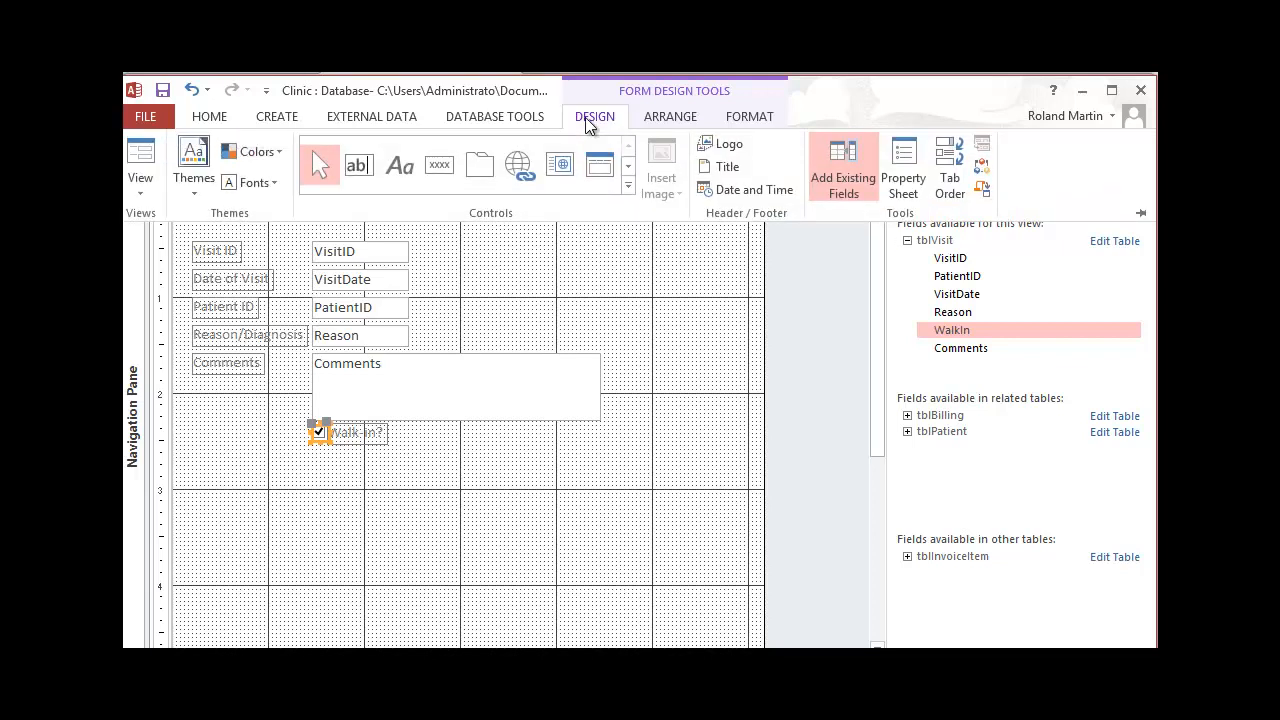
click(848, 191)
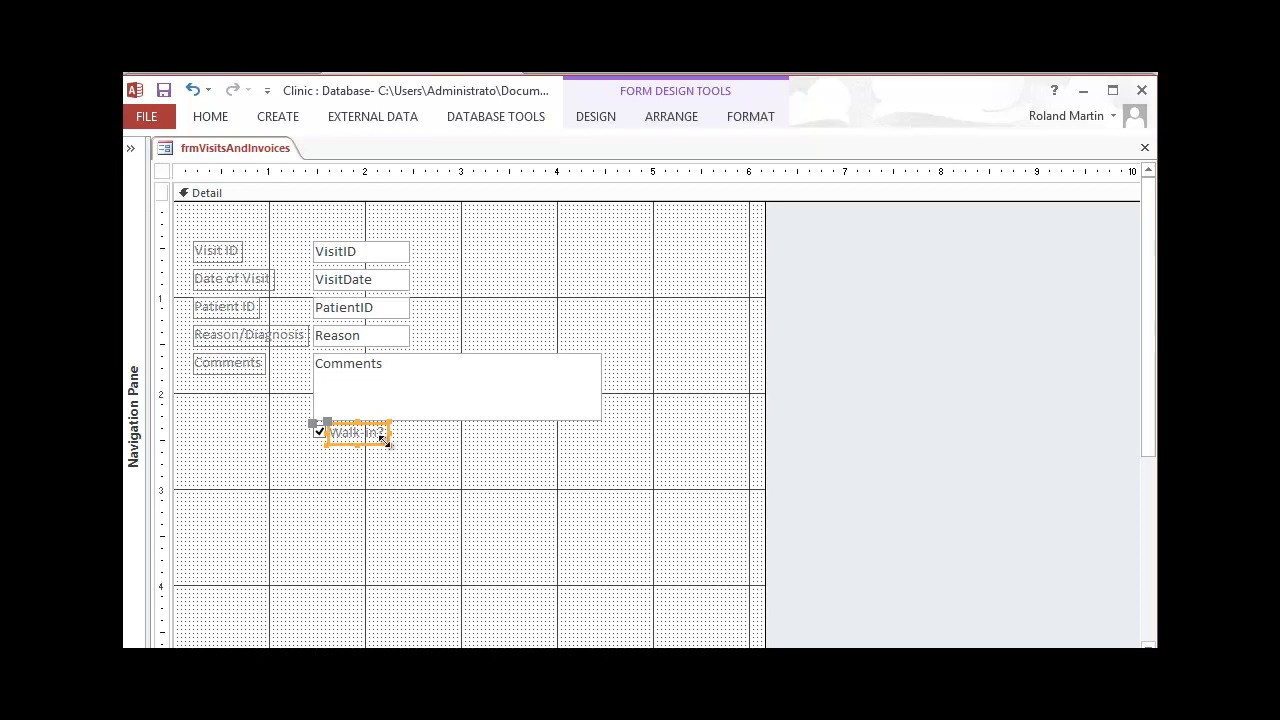
Step: Try moving the Walk-in? check box and its label together and independently below the Comments box, and undo the moves
drag(390, 432, 381, 482)
click(194, 90)
click(194, 90)
drag(313, 421, 304, 472)
drag(329, 428, 344, 475)
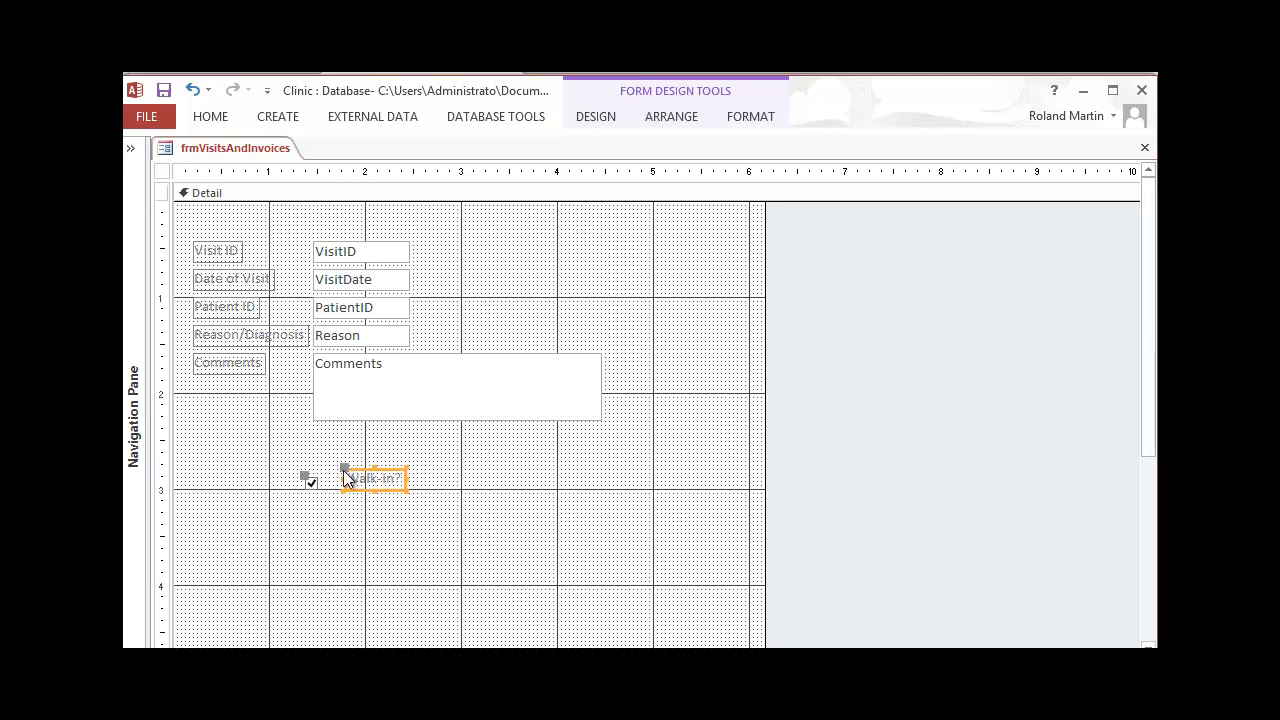
click(195, 94)
click(195, 96)
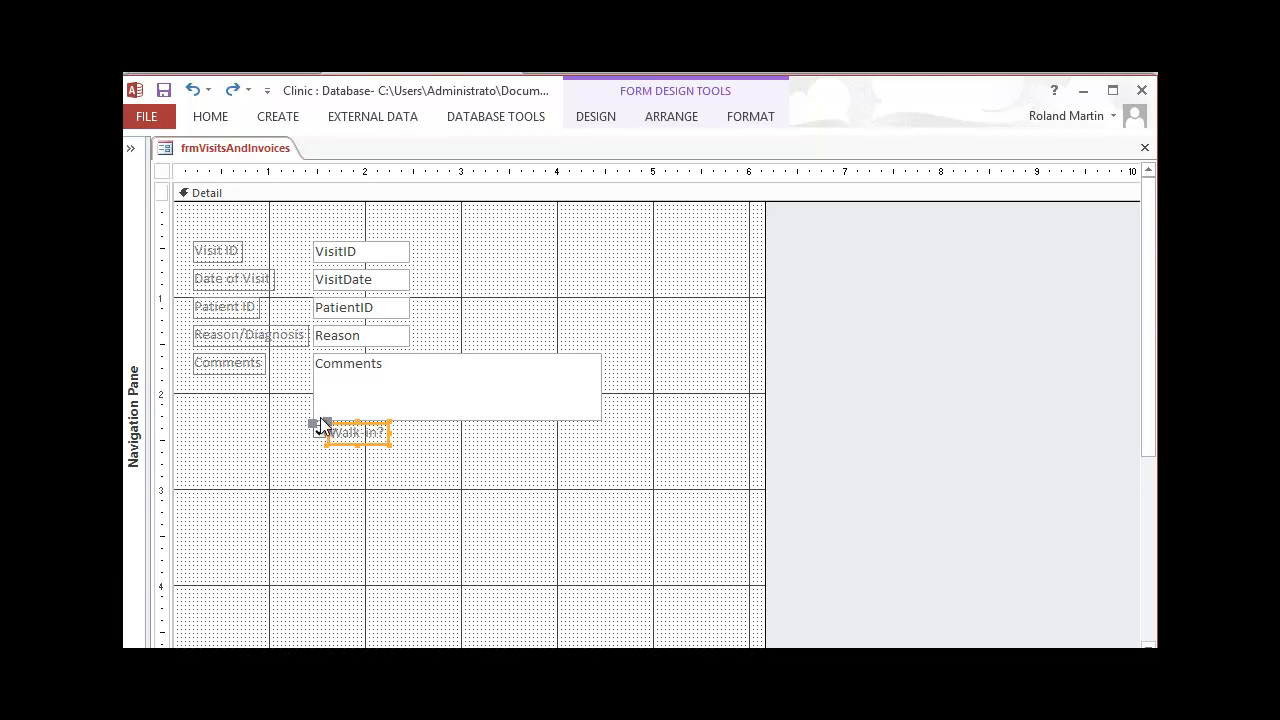
Step: Move the Walk-in? check box and its label level with the VisitID text box, starting about 3.5 inches across the grid
drag(319, 431, 534, 240)
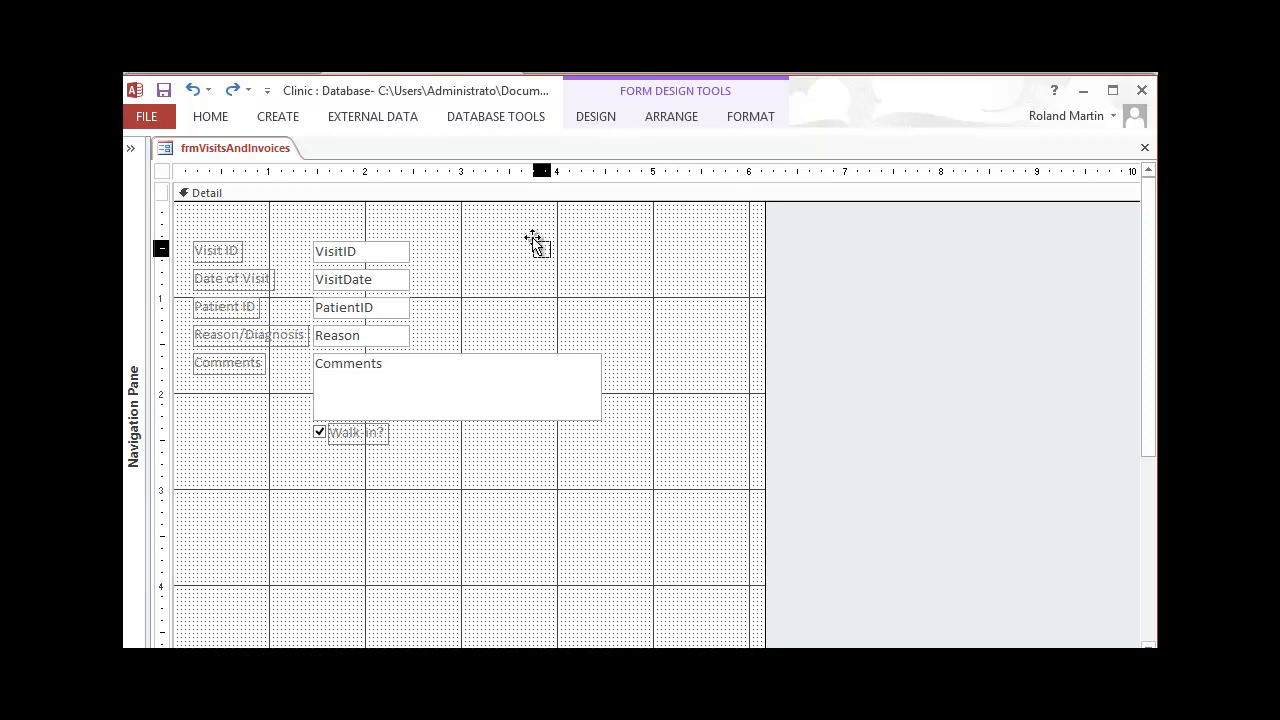
drag(534, 241, 532, 243)
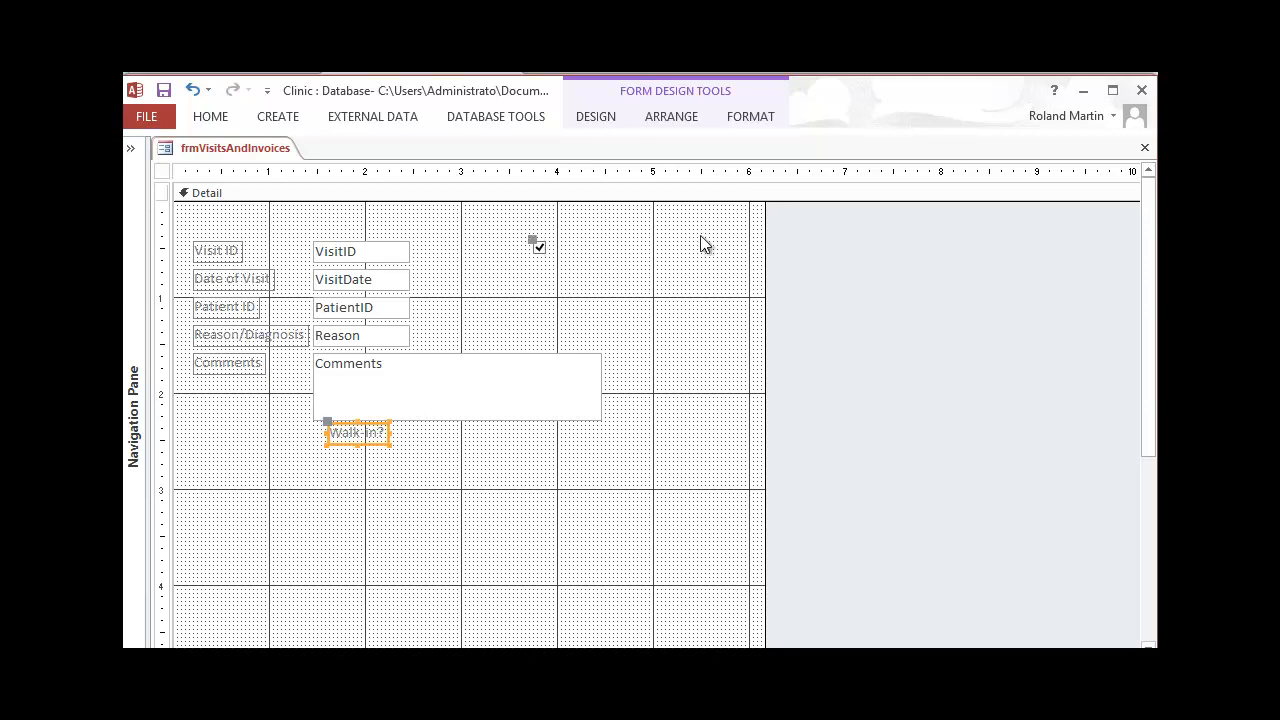
click(645, 316)
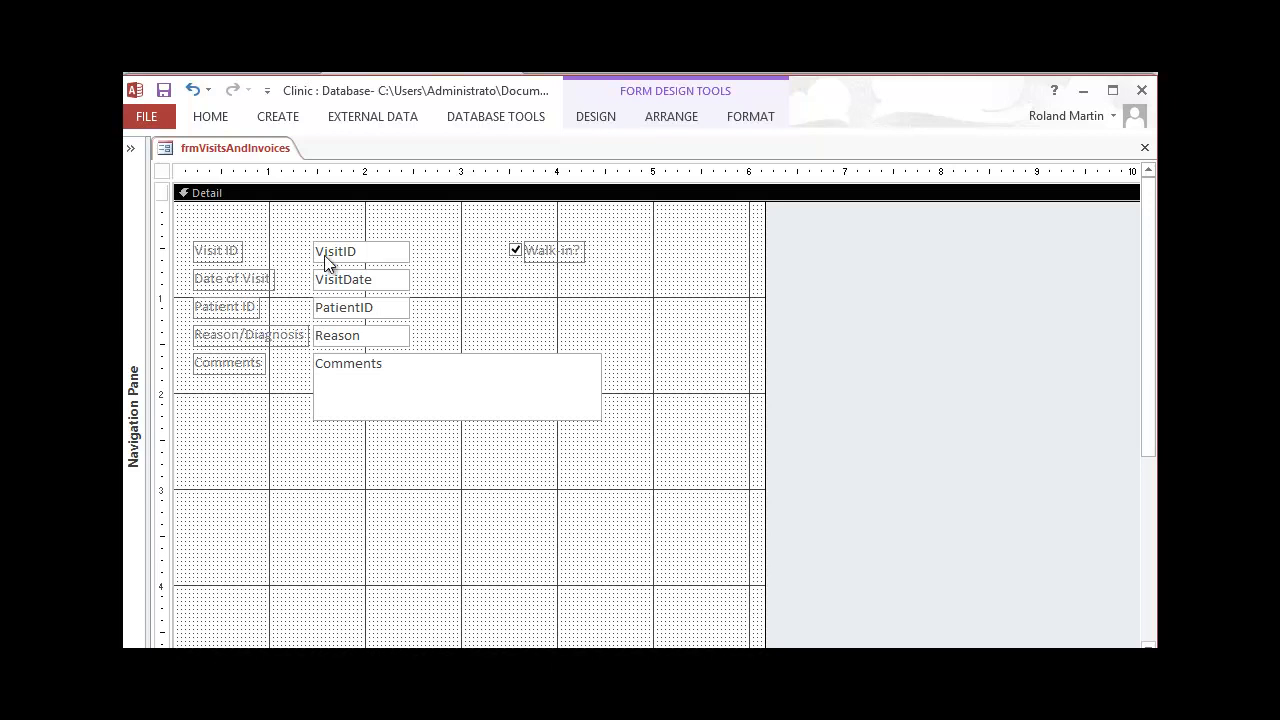
Step: Align the Visit ID label, the VisitID text box, the Walk-in? check box and its label by their top edges
click(514, 251)
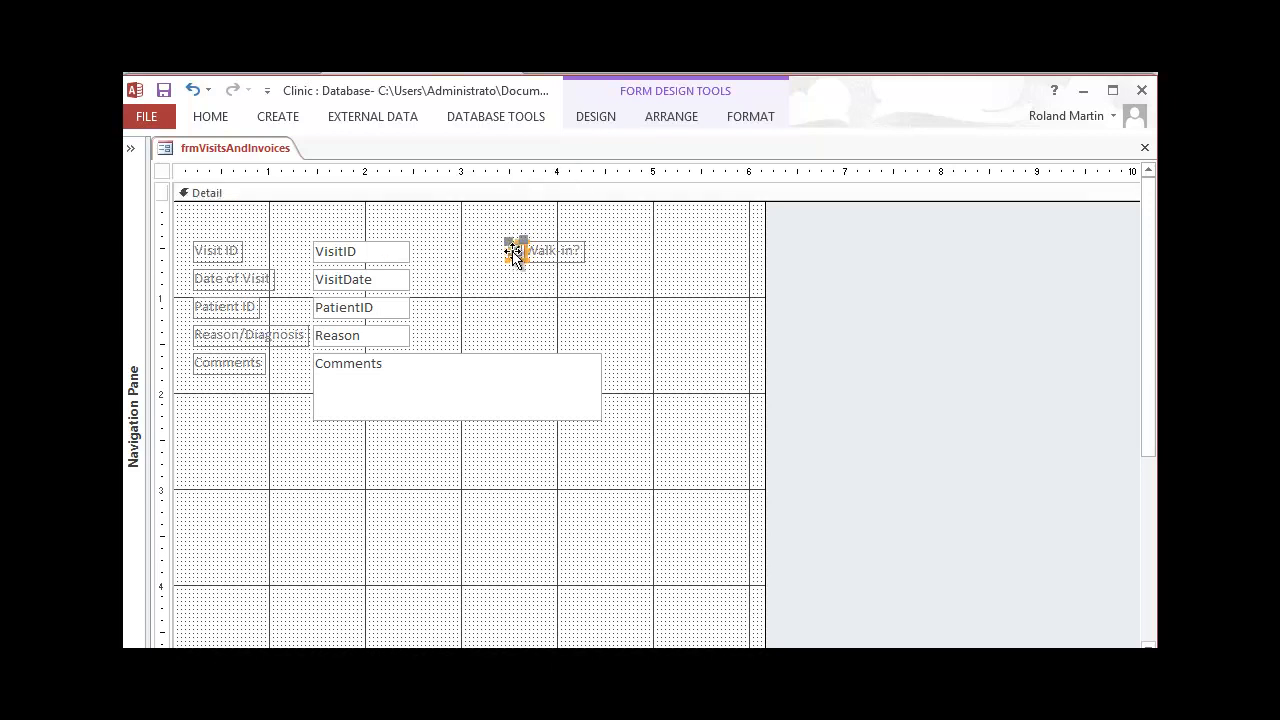
click(541, 257)
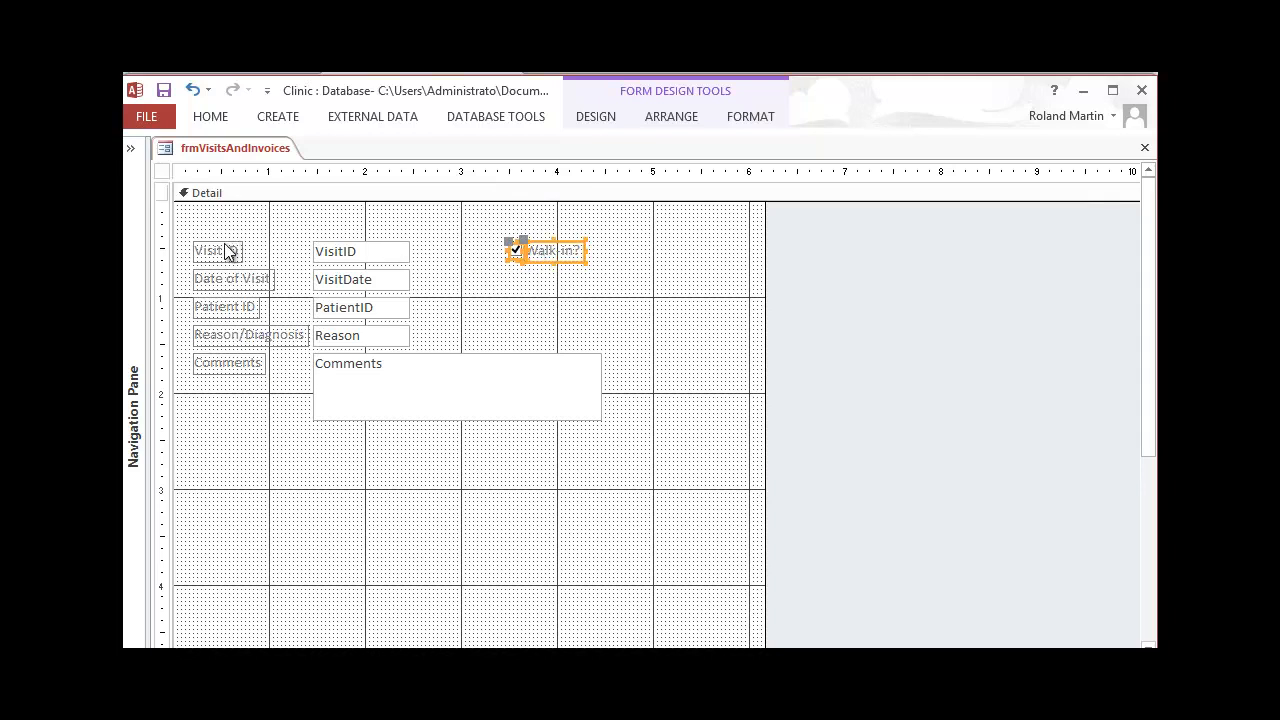
click(226, 246)
shift+click(337, 246)
shift+click(516, 254)
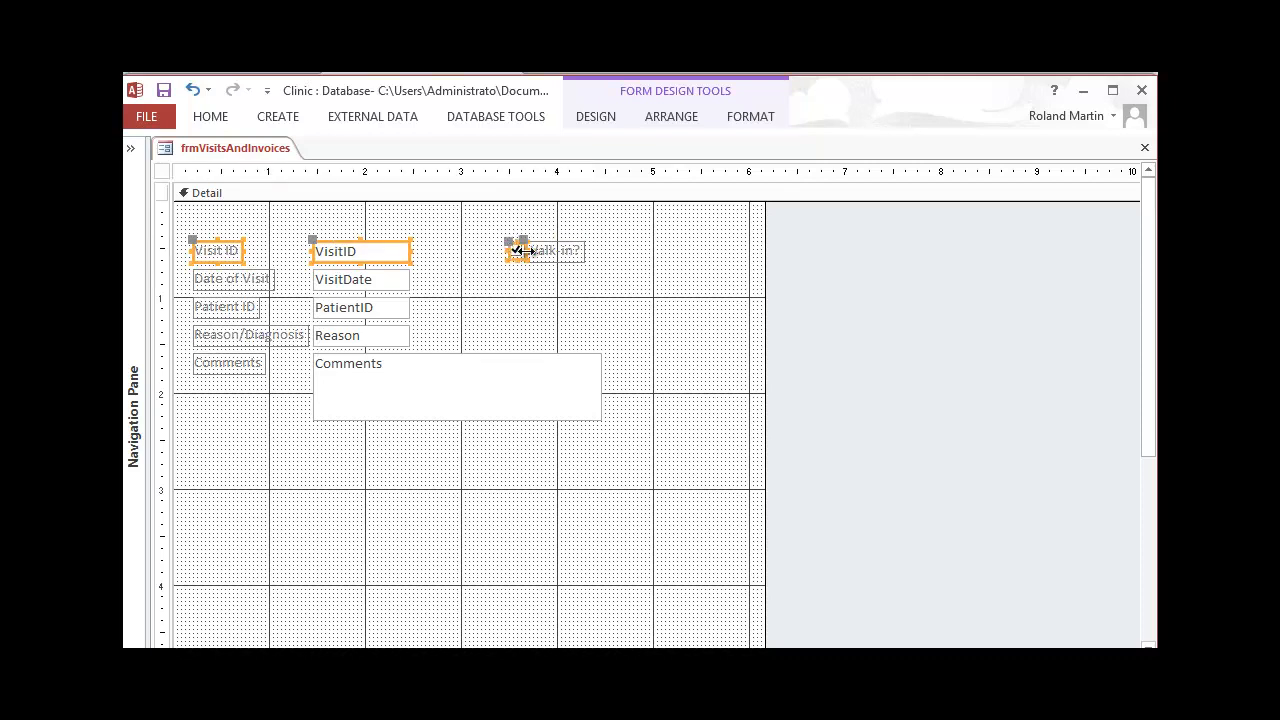
shift+click(534, 259)
right_click(398, 246)
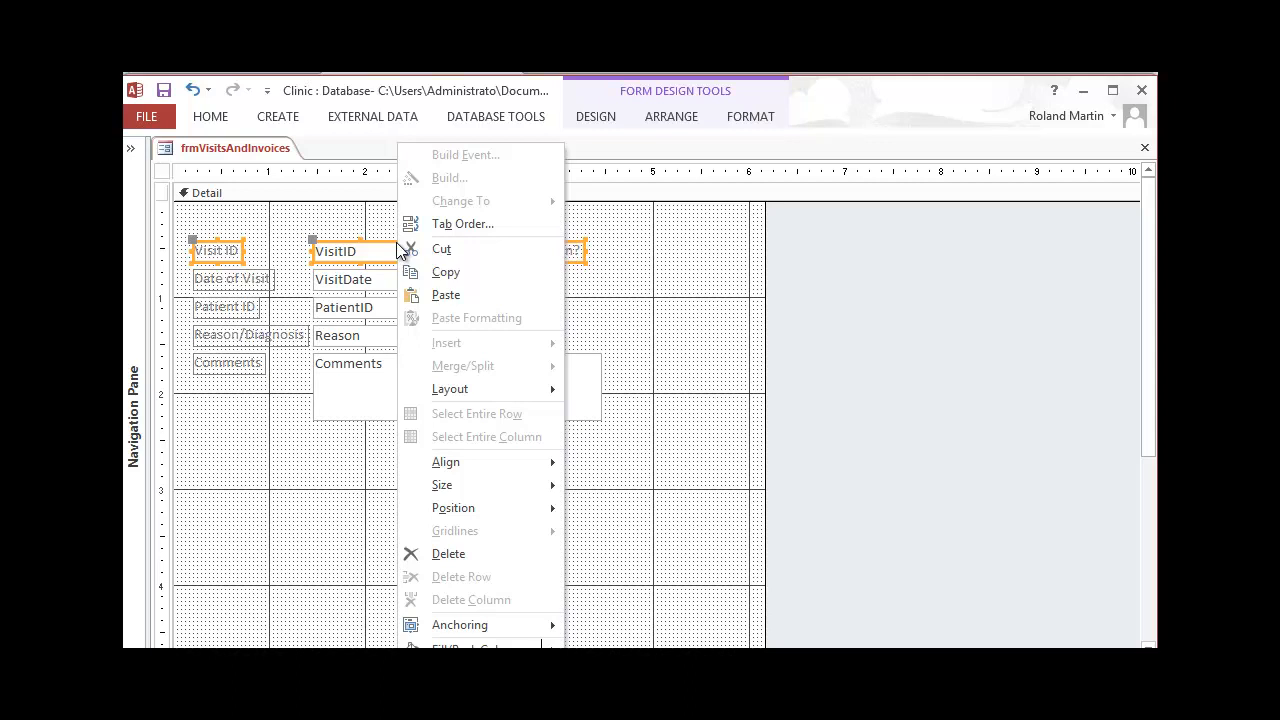
mouse_move(528, 458)
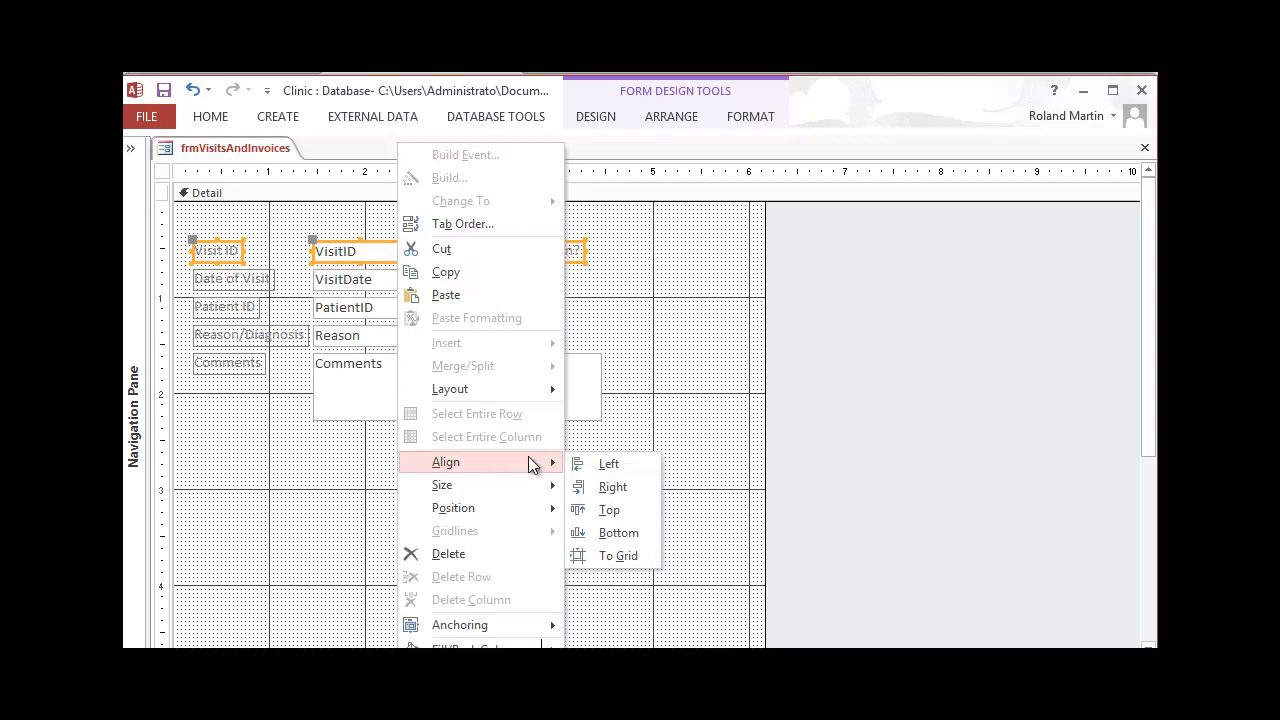
click(610, 506)
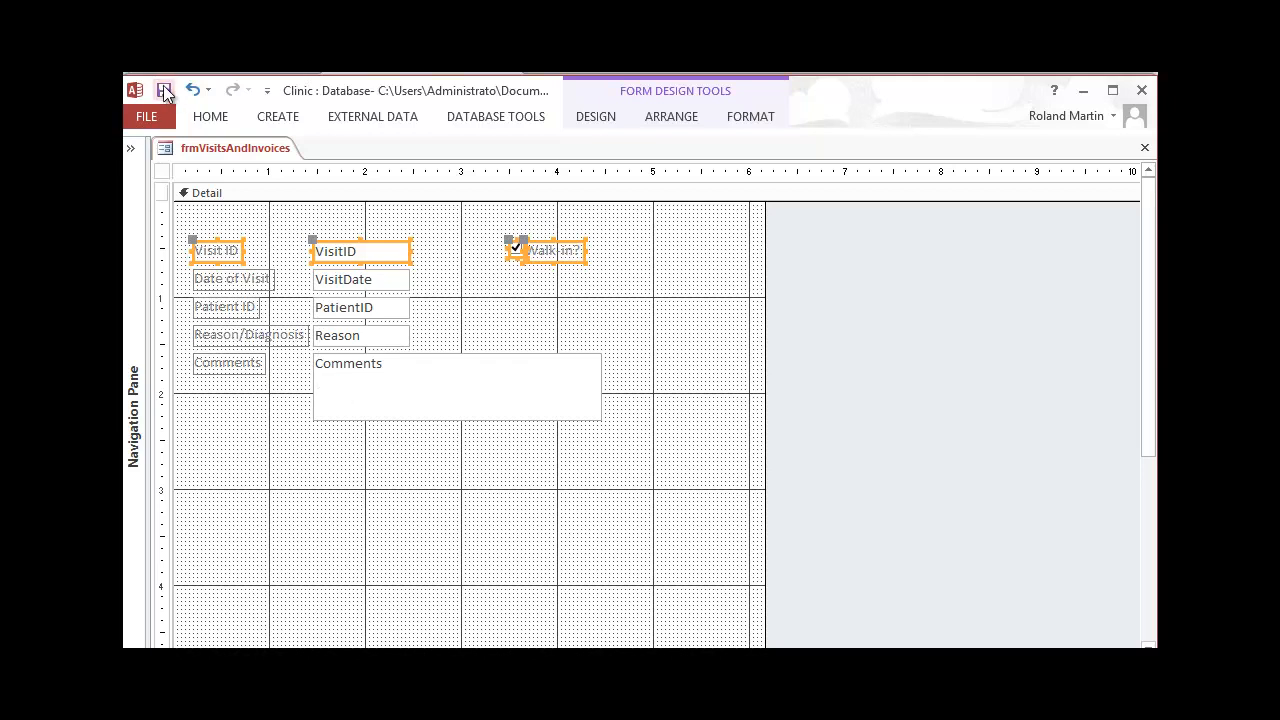
Step: Display frmVisitsAndInvoices in Form view to check the aligned controls
click(212, 118)
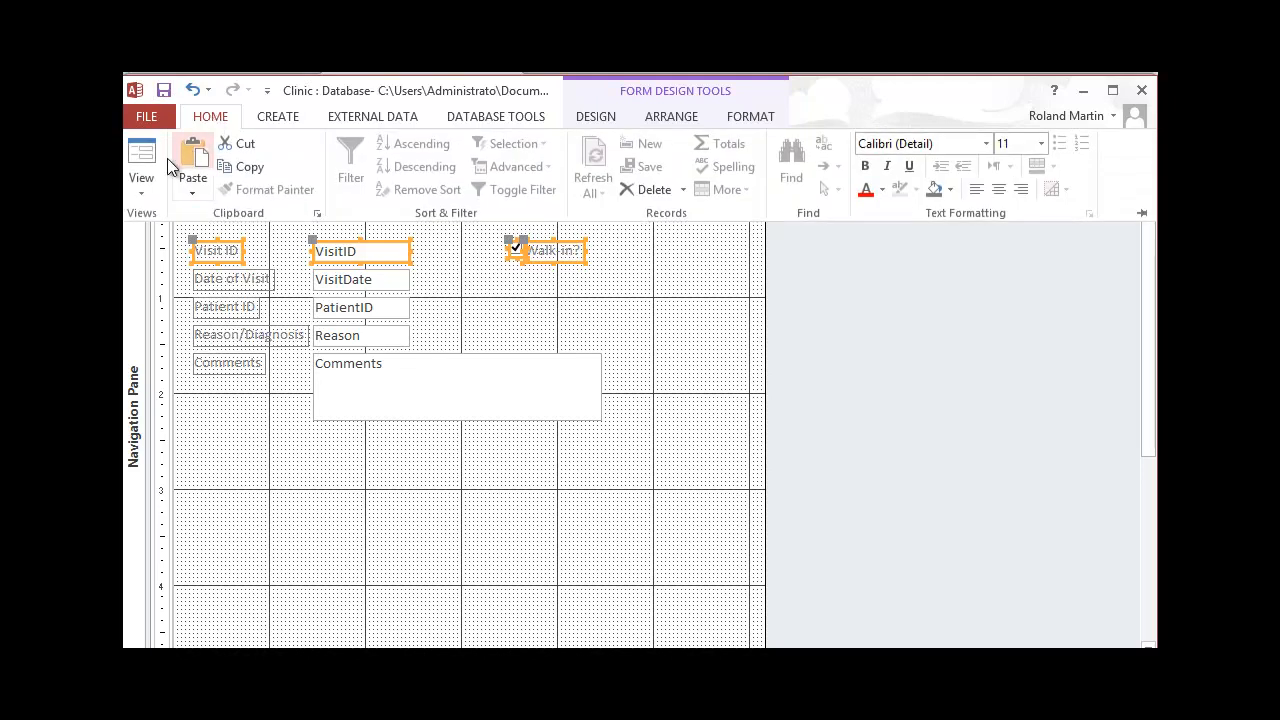
click(148, 186)
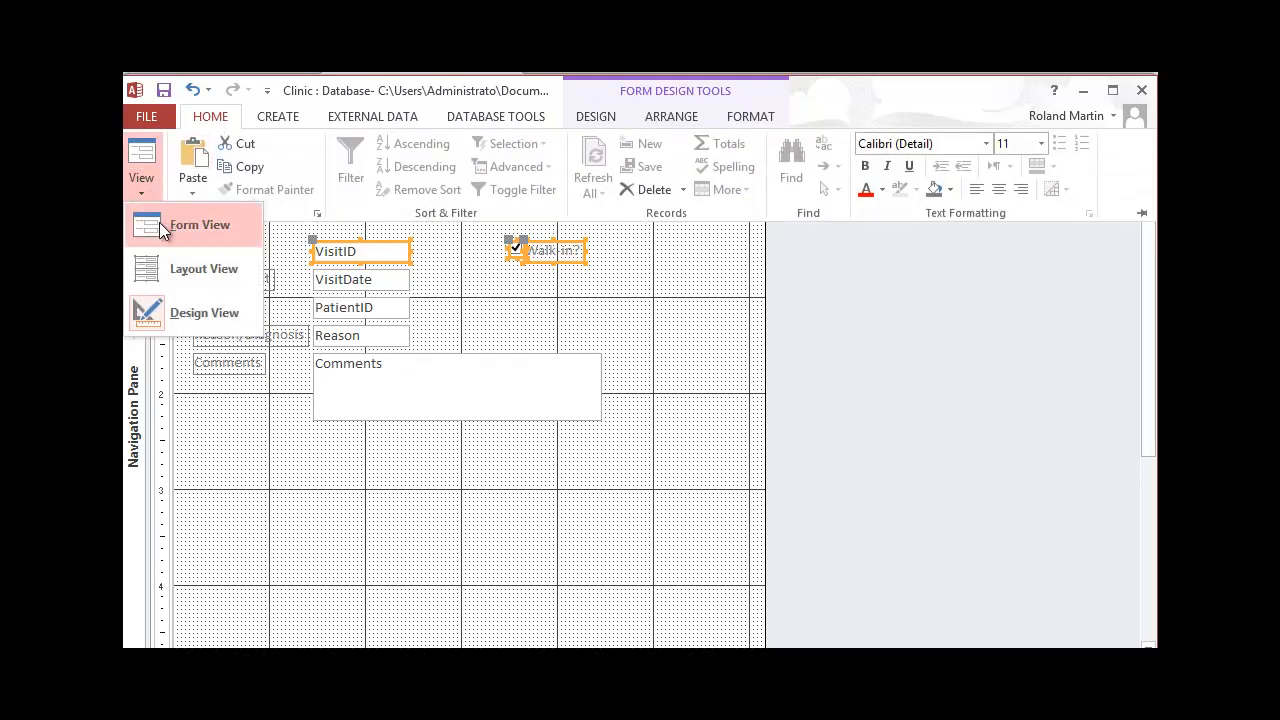
click(163, 229)
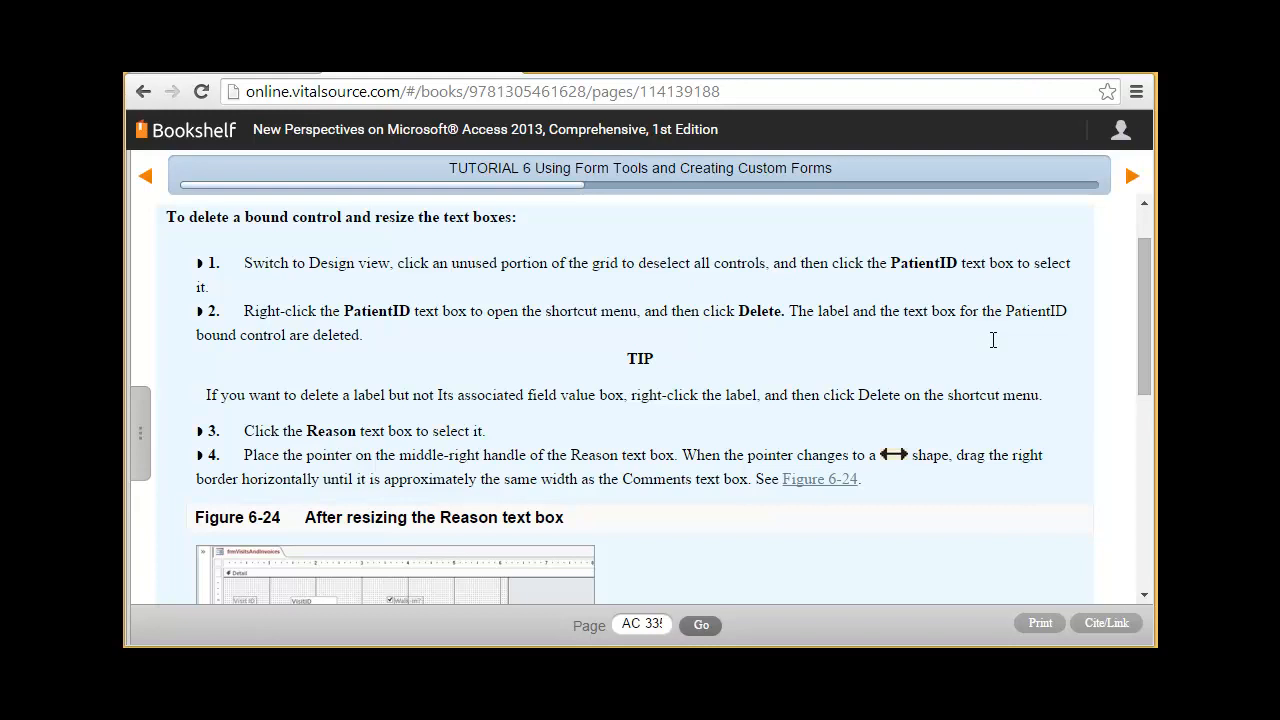
Step: Read the textbook's steps on deleting a bound control and resizing text boxes through page AC 336, and return to Access
scroll(1107, 351, down, 5)
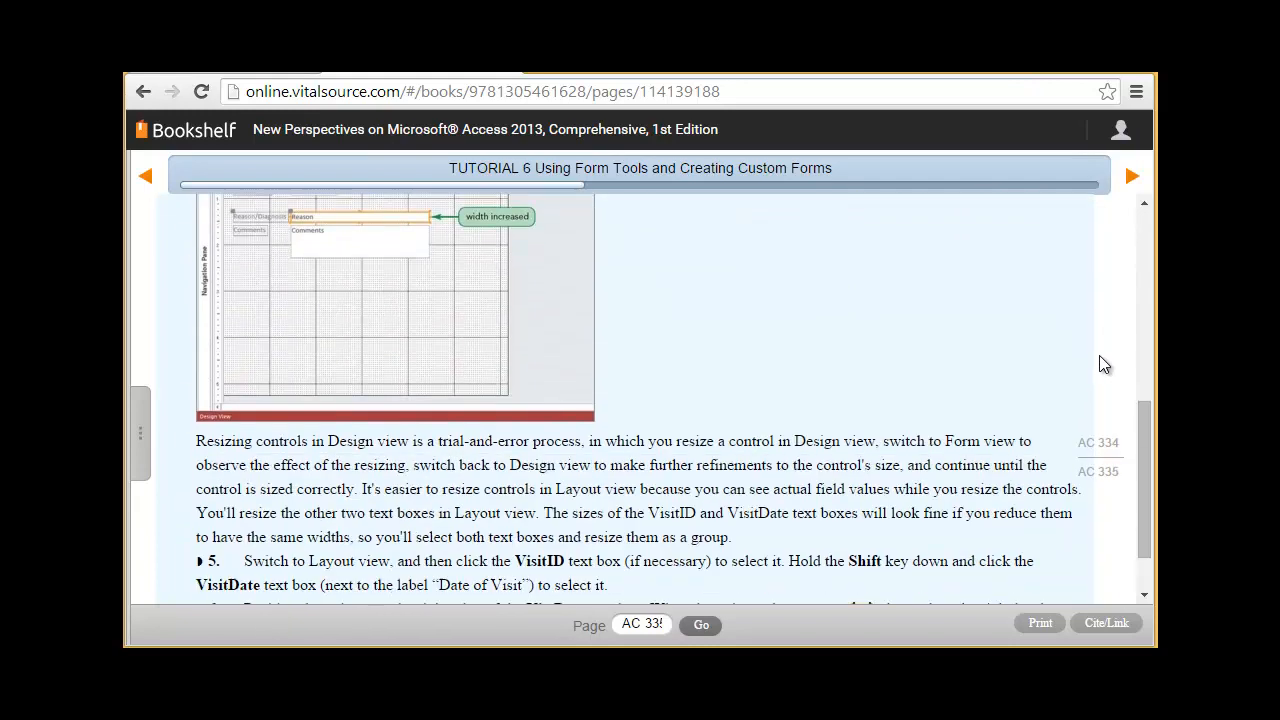
scroll(1104, 365, down, 1)
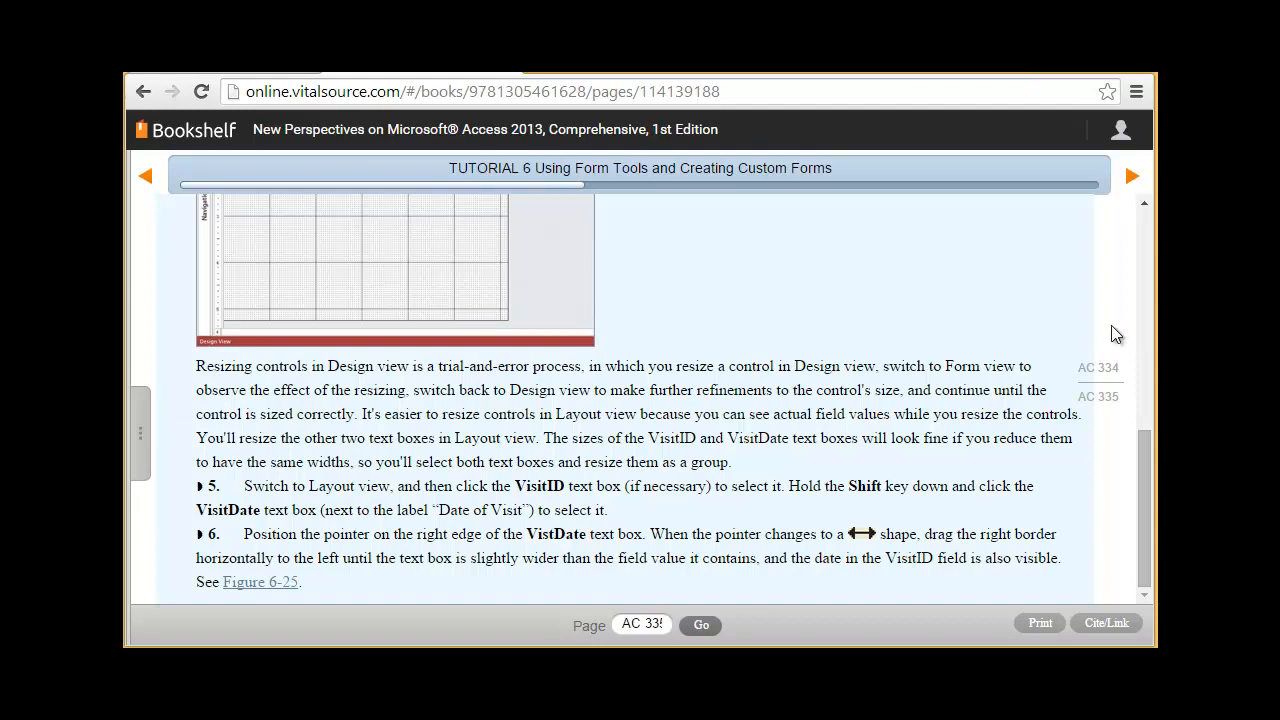
click(1132, 177)
scroll(1106, 350, down, 4)
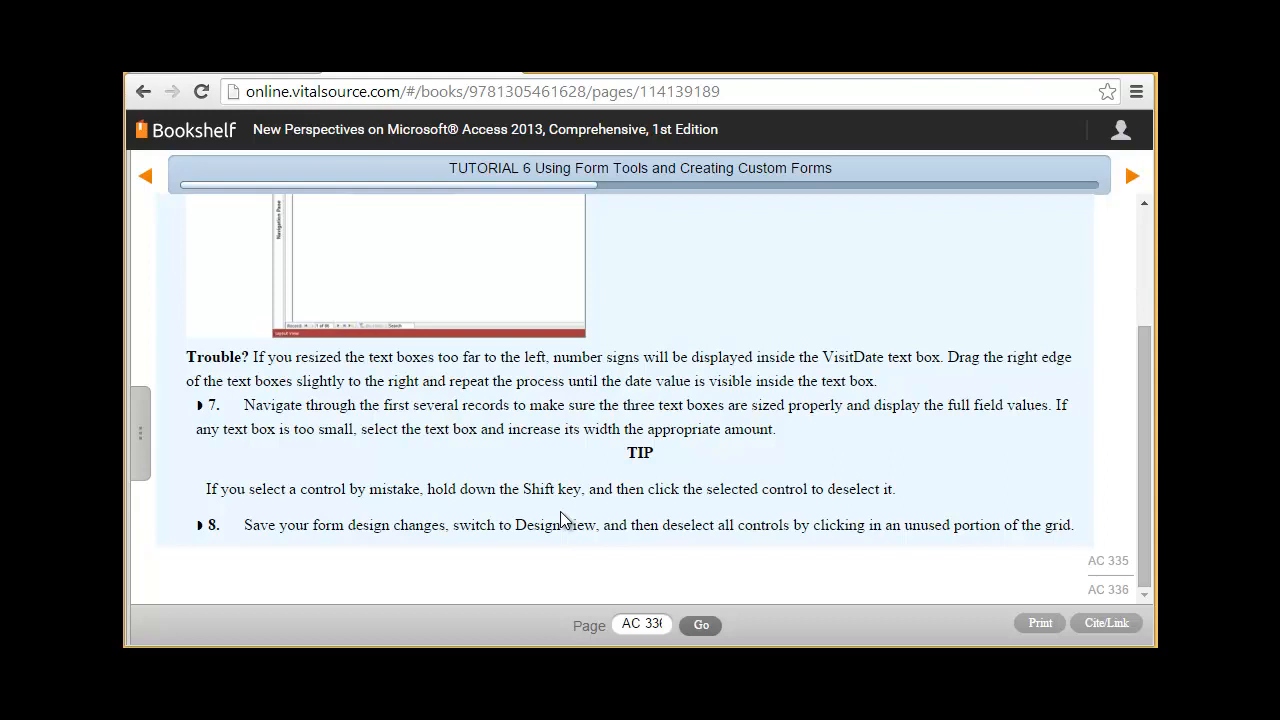
key(alt+Tab)
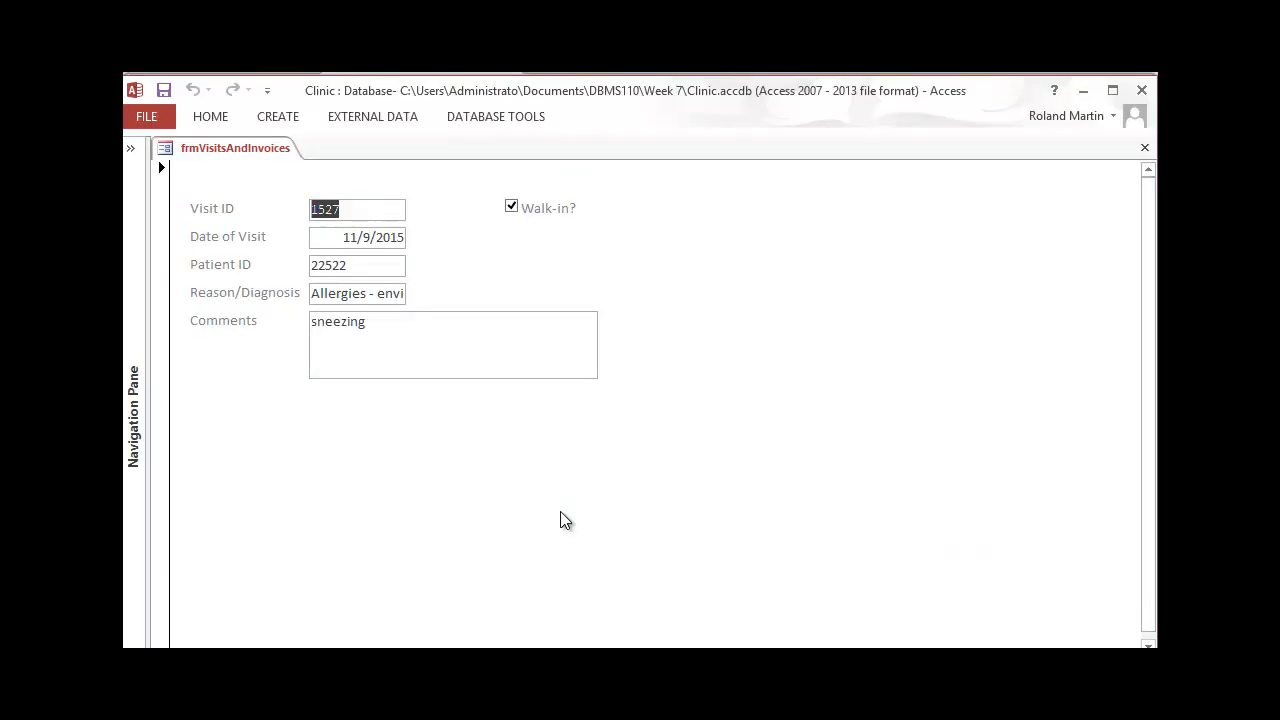
Step: Switch the form to Design view and delete the PatientID text box together with its label
click(214, 120)
click(140, 185)
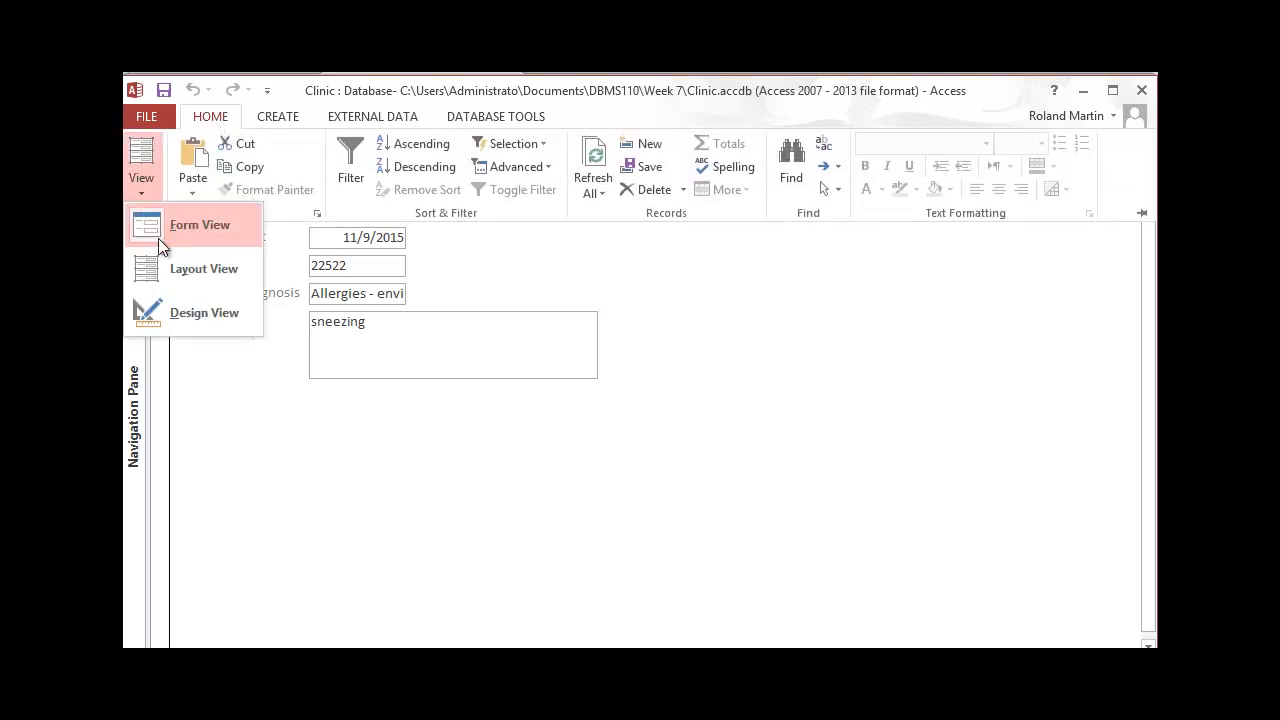
click(150, 316)
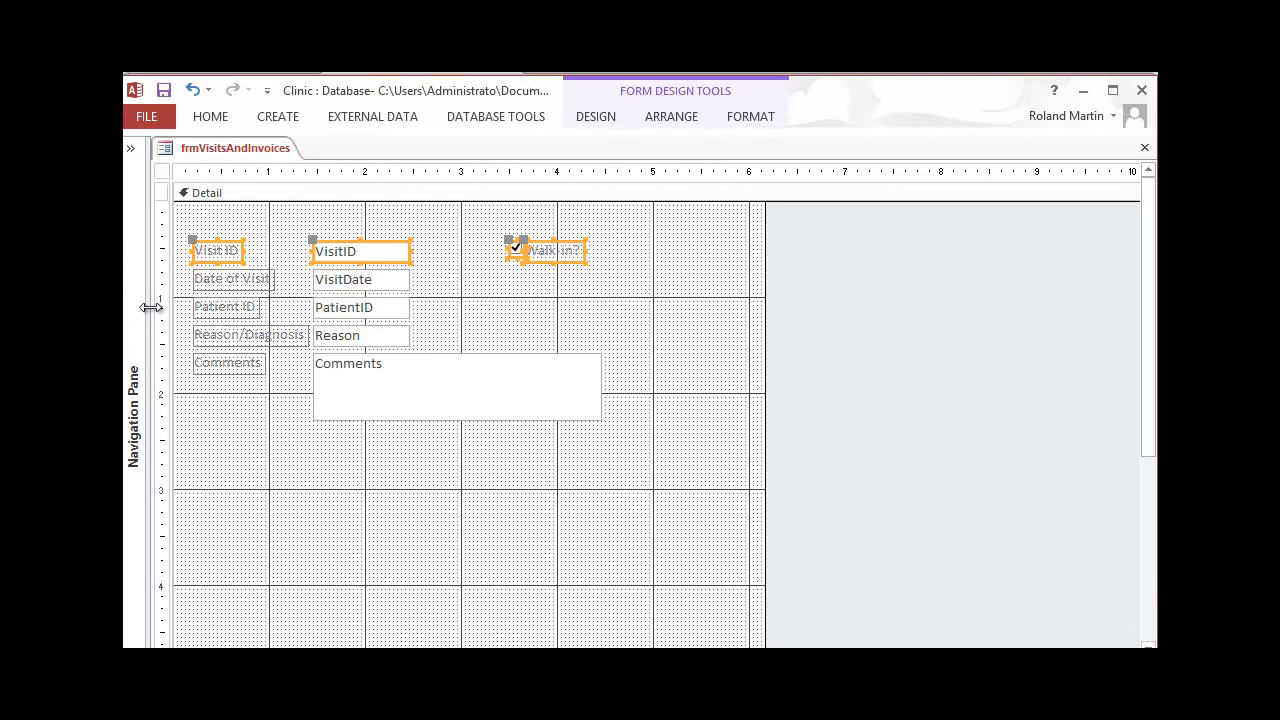
click(362, 536)
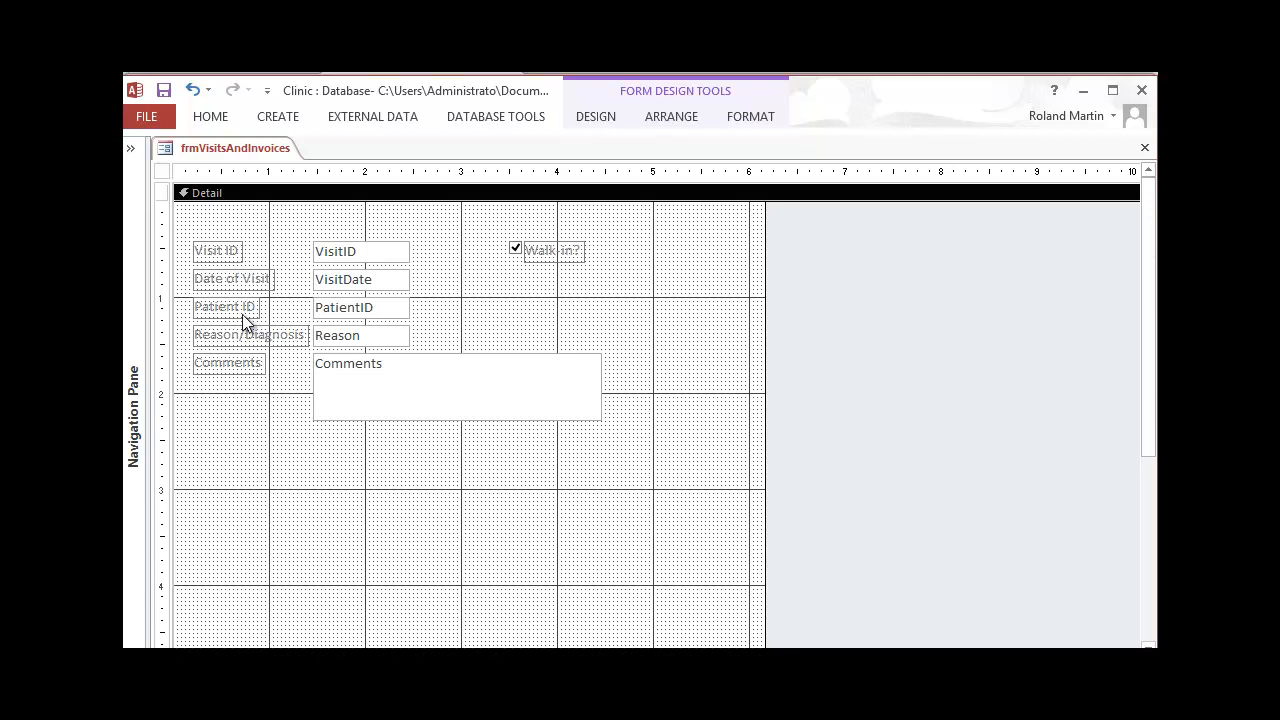
click(335, 310)
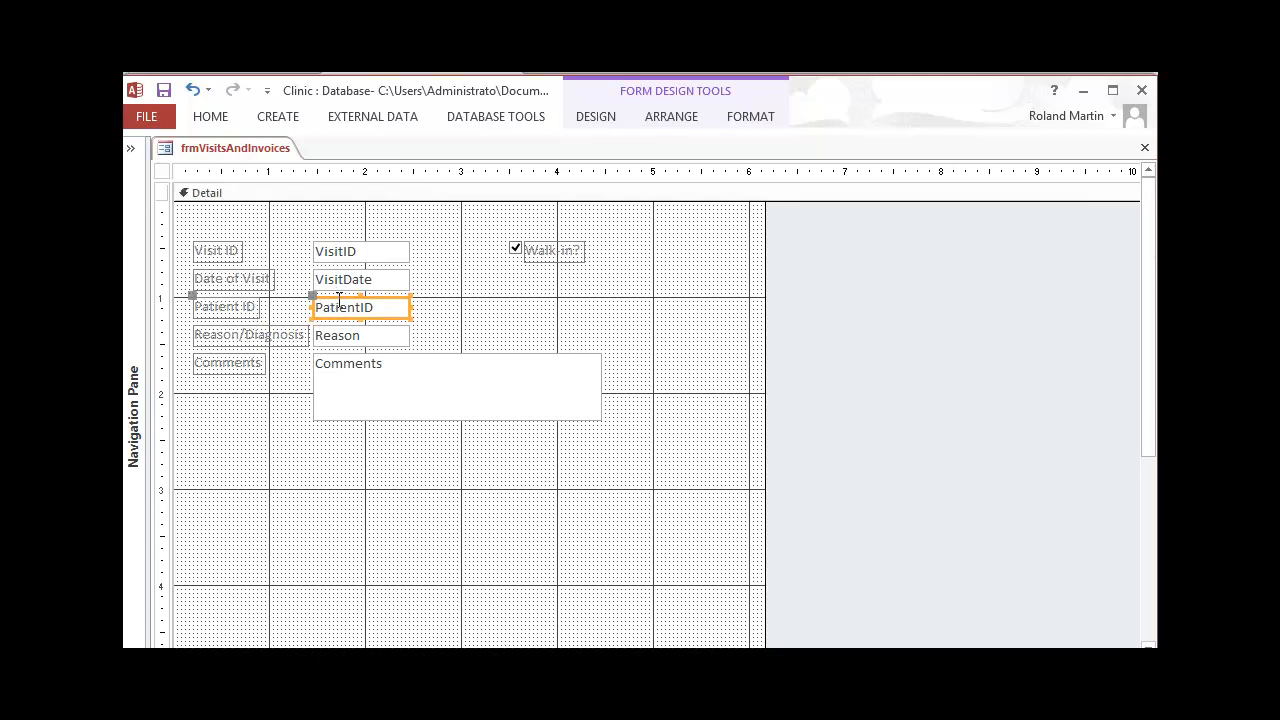
click(286, 409)
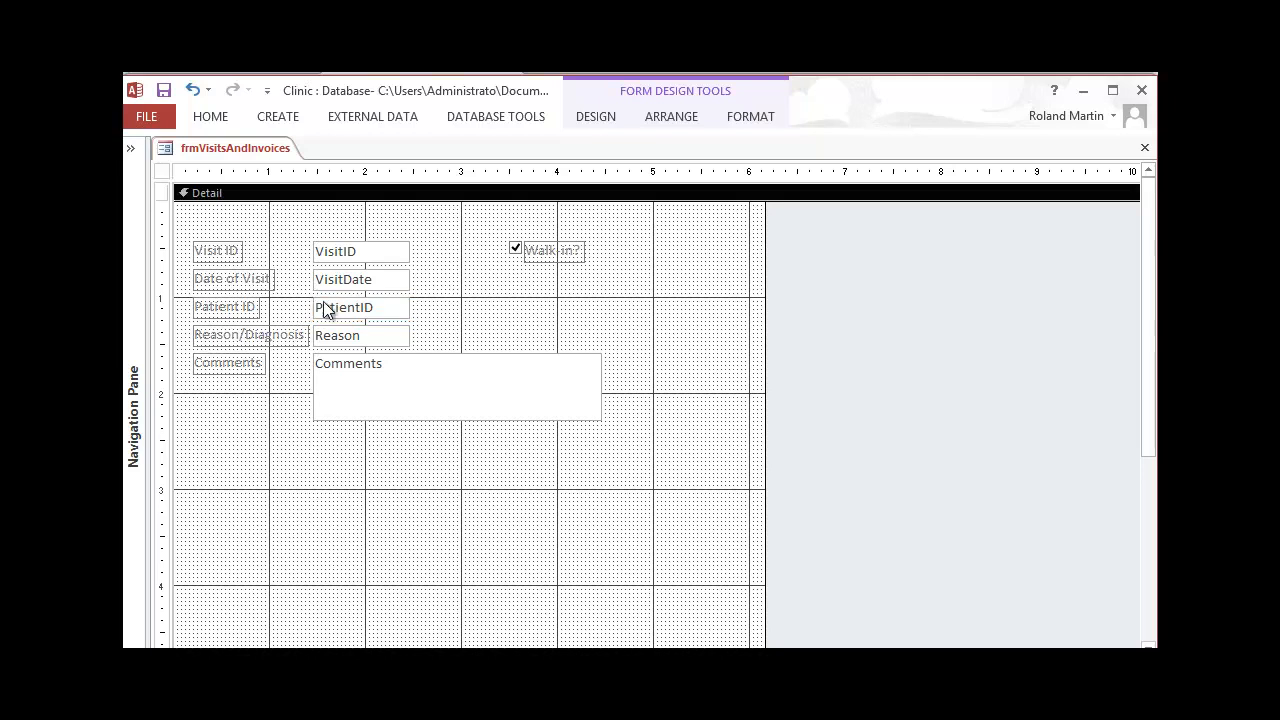
right_click(330, 312)
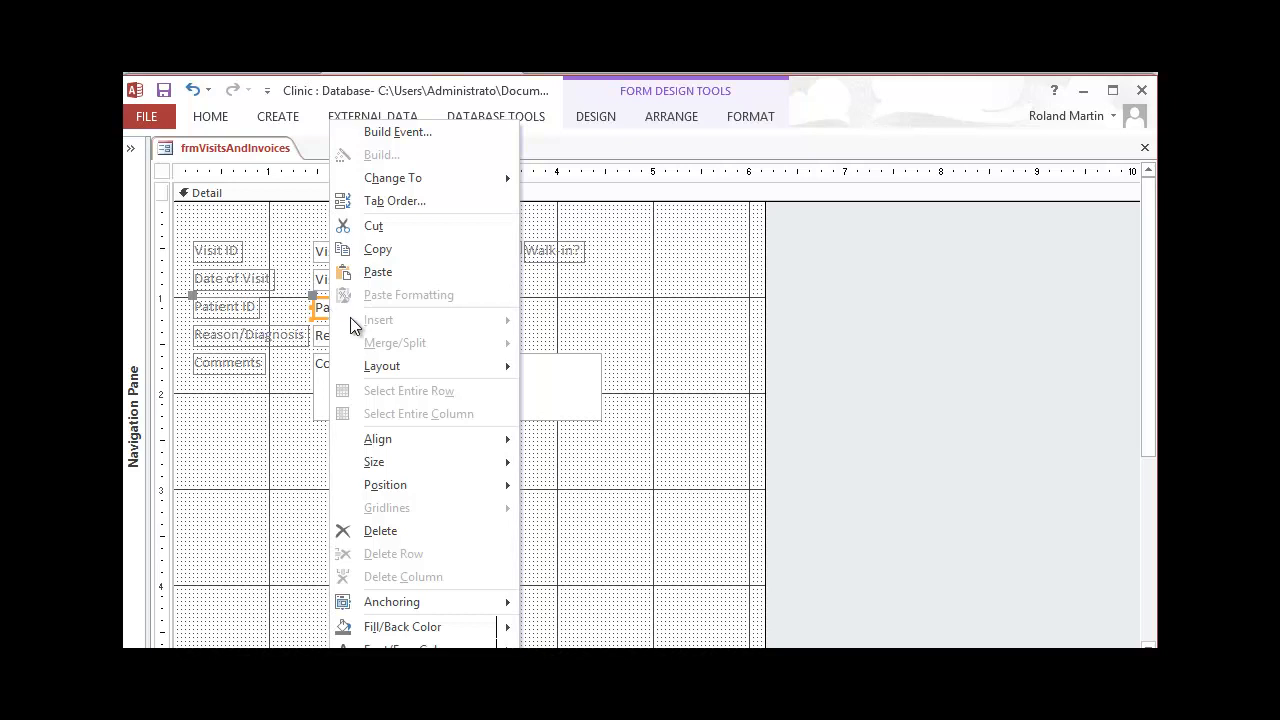
click(380, 531)
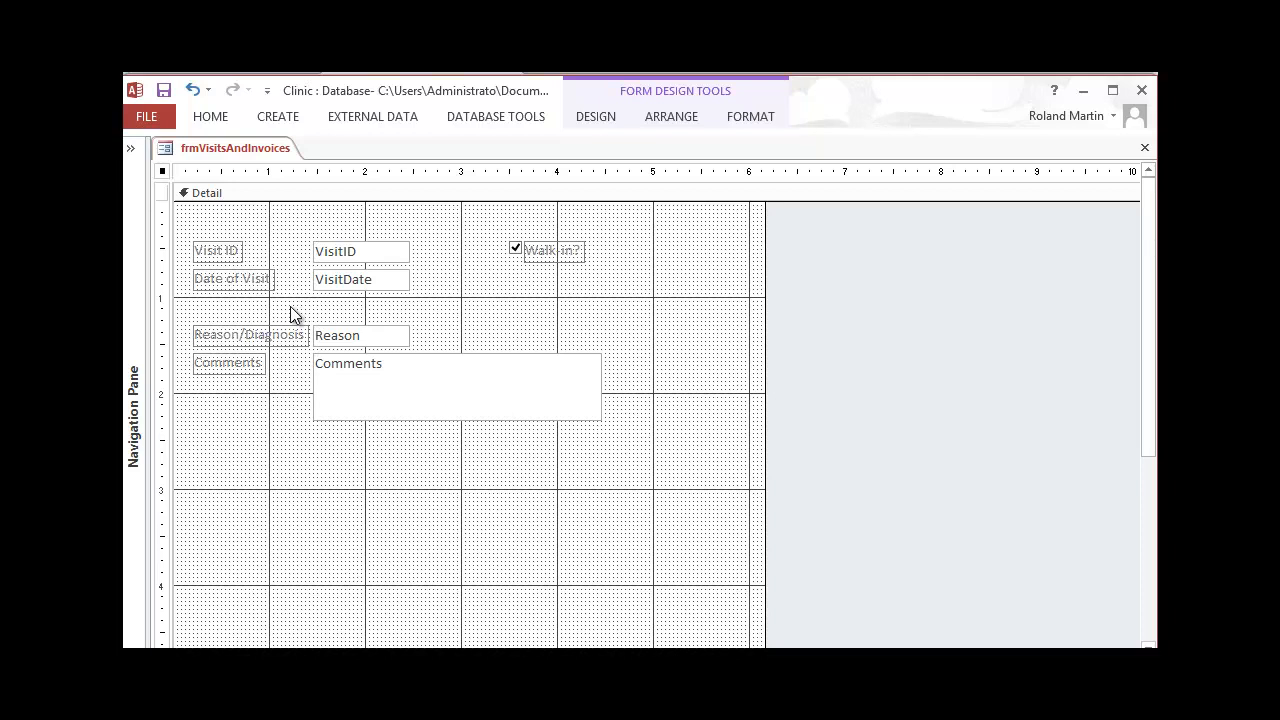
Step: Widen the Reason text box to the same width as the Comments text box and deselect all controls
click(316, 336)
drag(411, 334, 606, 336)
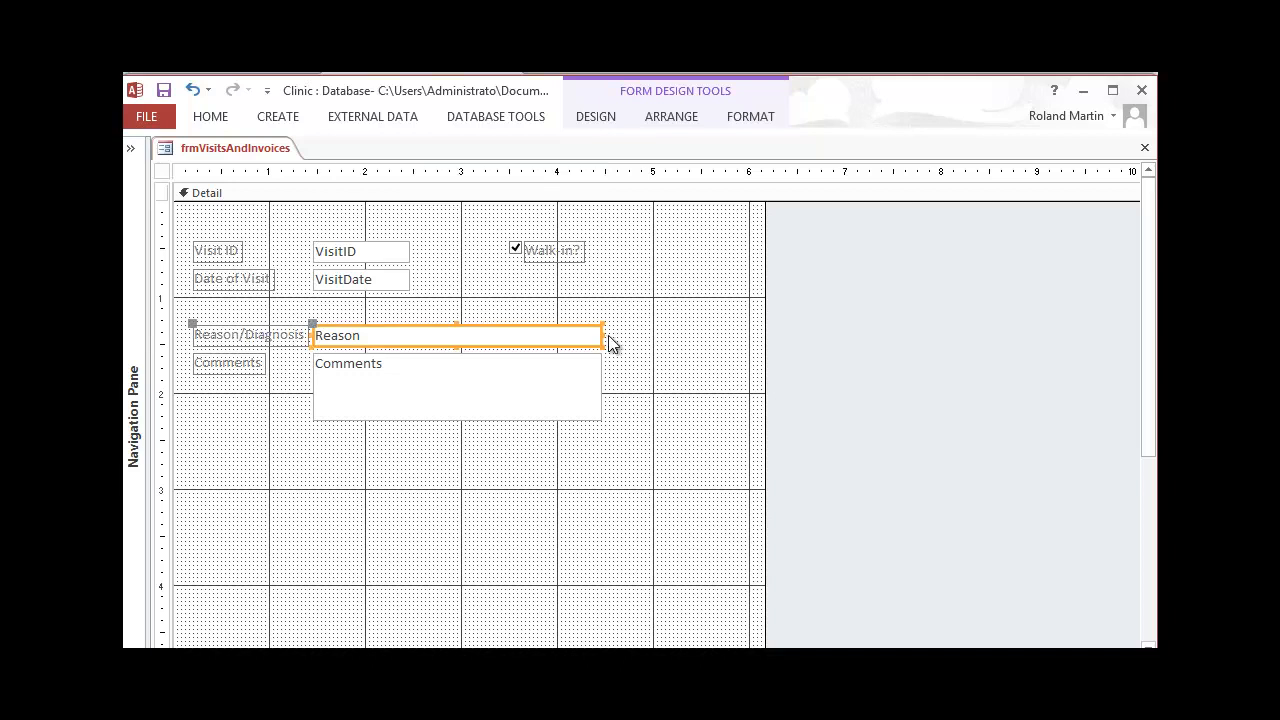
click(666, 350)
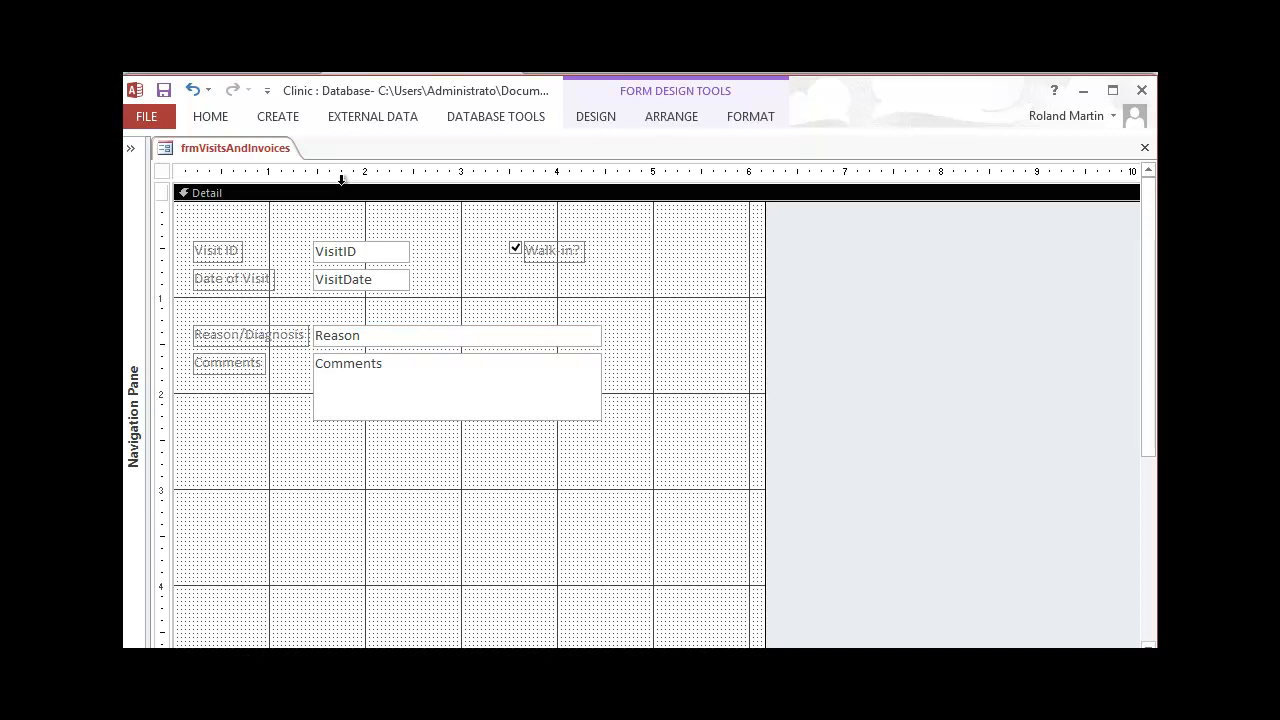
Step: Switch to Layout view and narrow the VisitID and VisitDate text boxes together to just wider than the date 11/9/2015
click(140, 117)
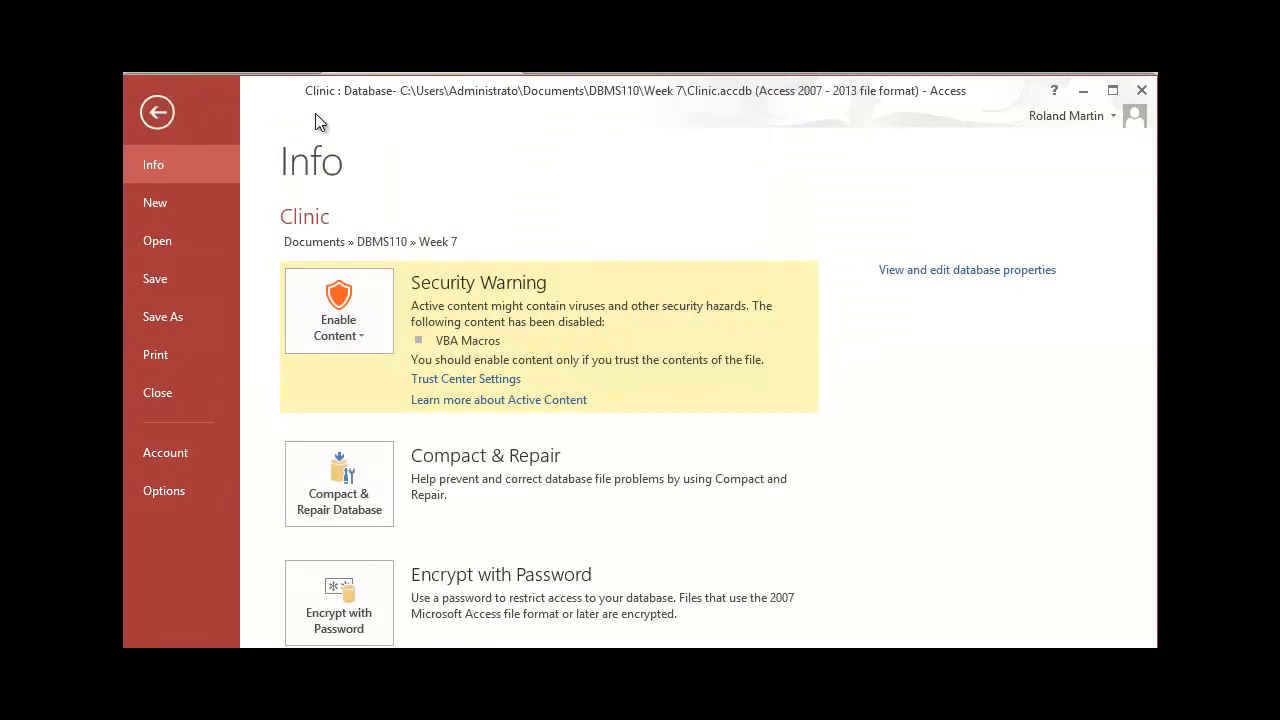
key(Escape)
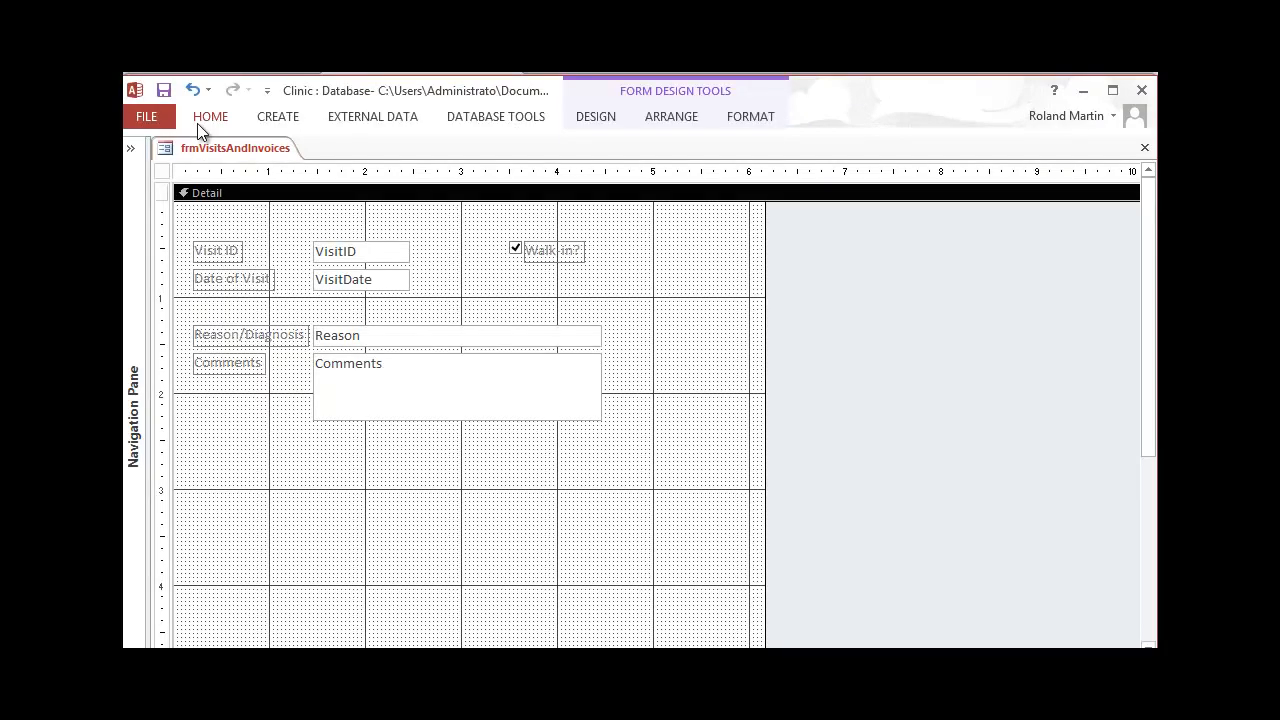
click(203, 118)
click(145, 183)
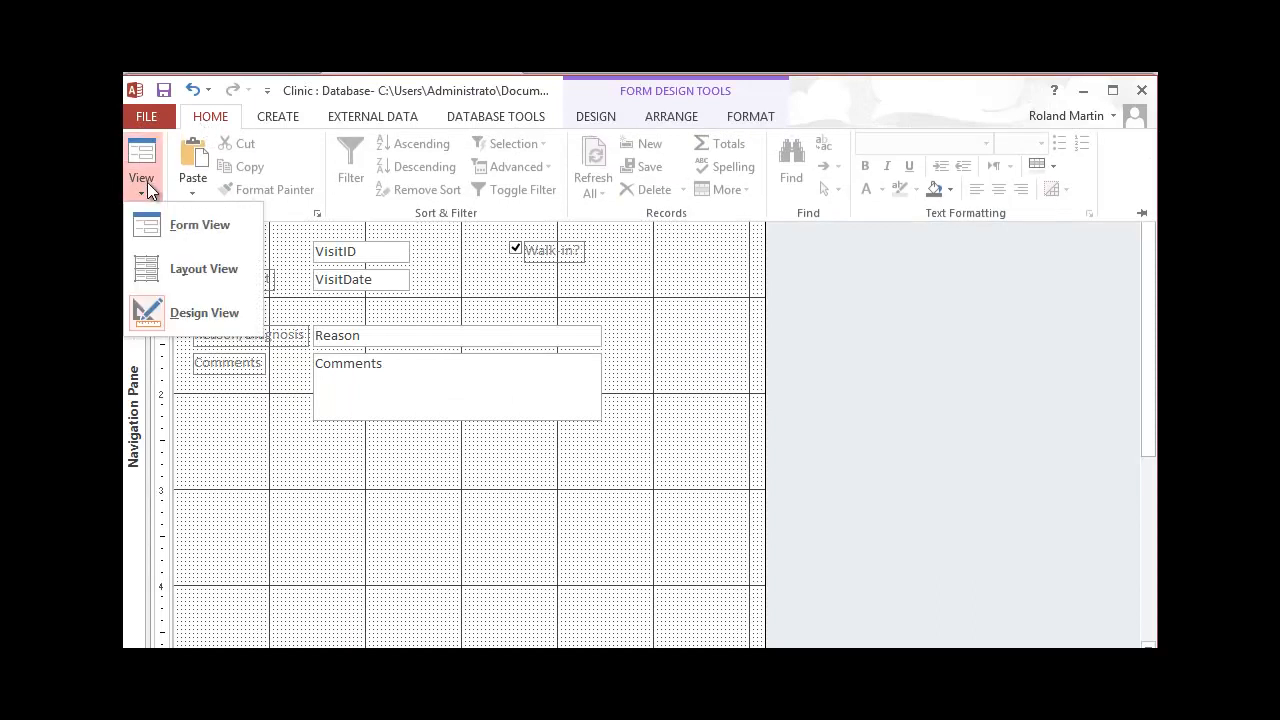
click(191, 264)
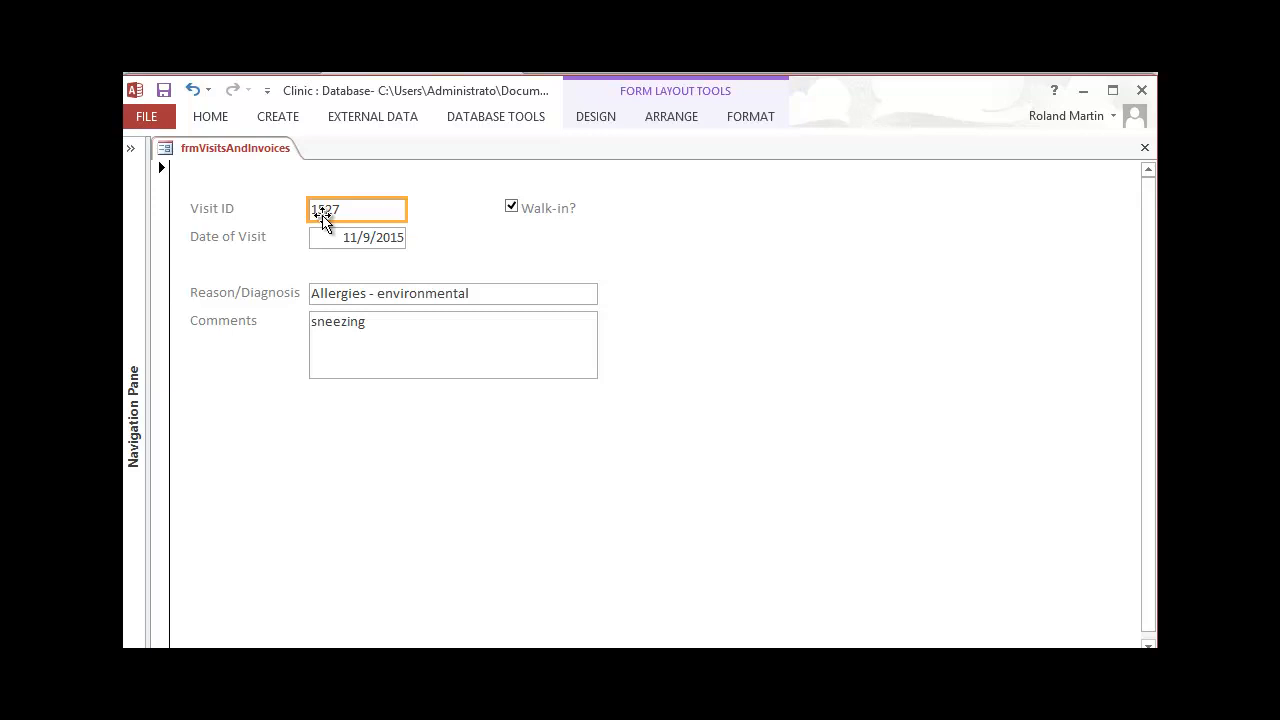
shift+click(319, 243)
drag(408, 237, 381, 237)
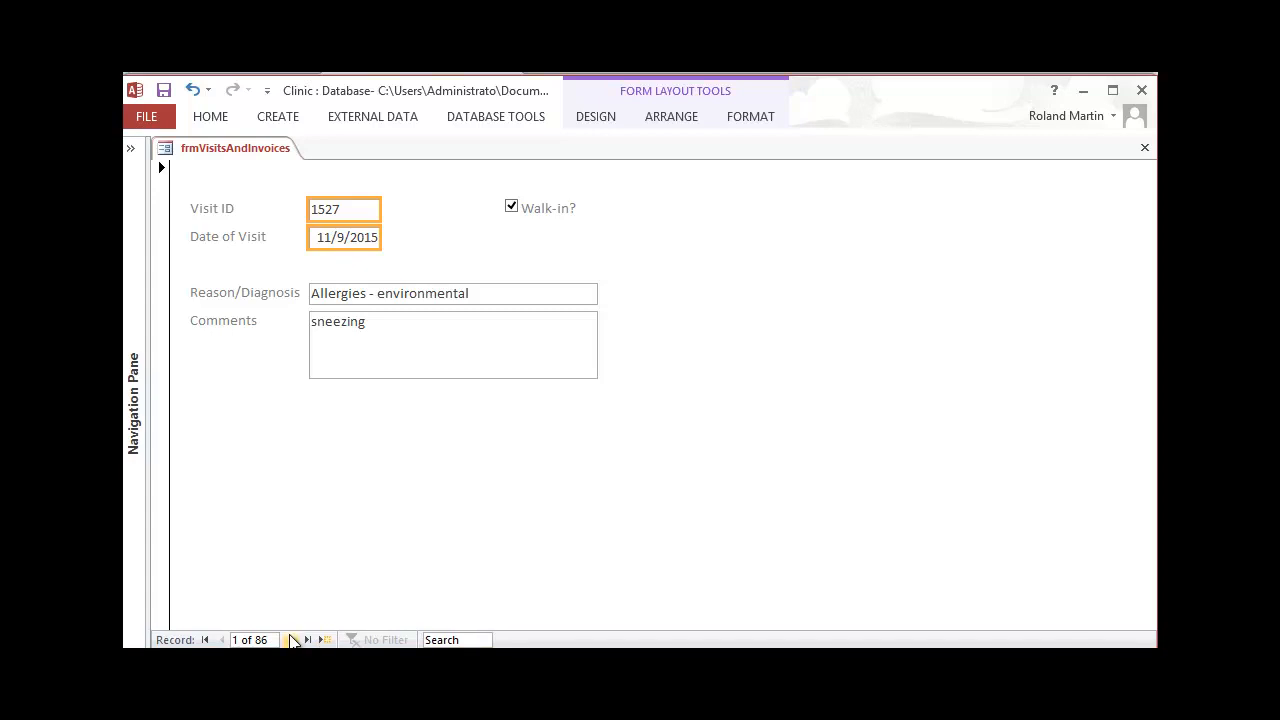
Step: Go to record 3 and widen the VisitID and VisitDate text boxes together until the date 11/10/2015 fits
click(291, 640)
click(293, 640)
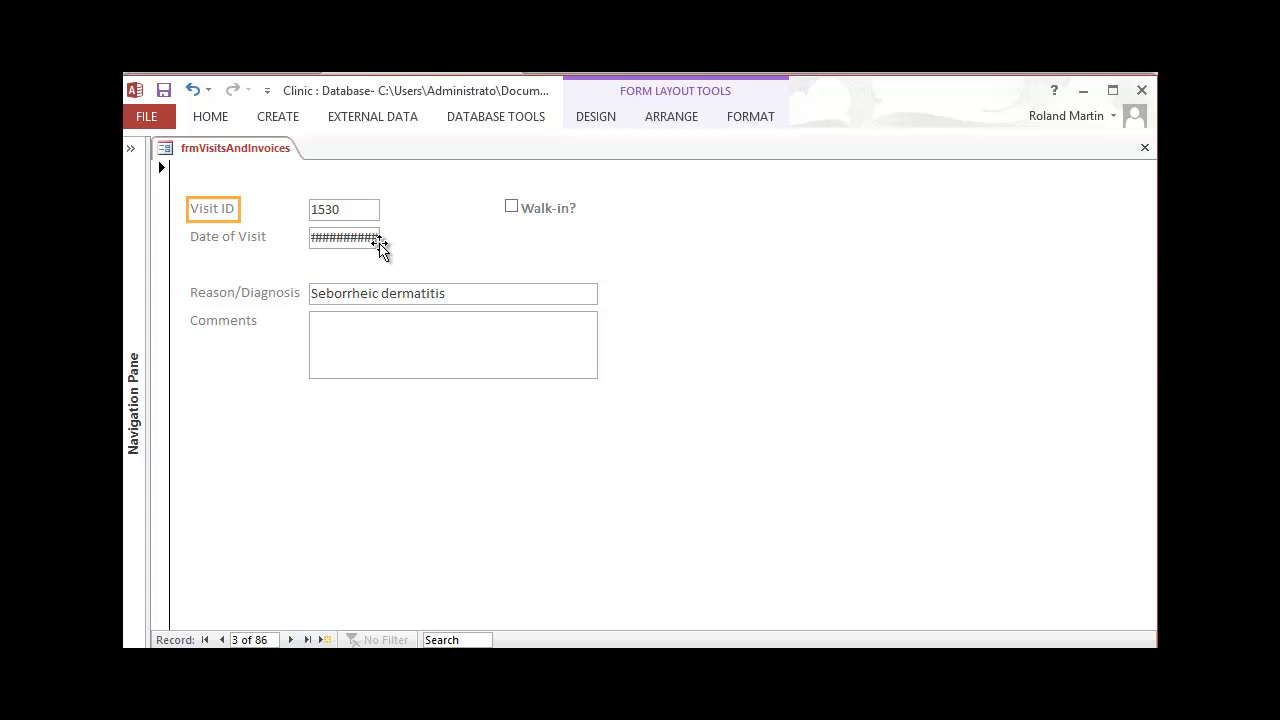
click(378, 209)
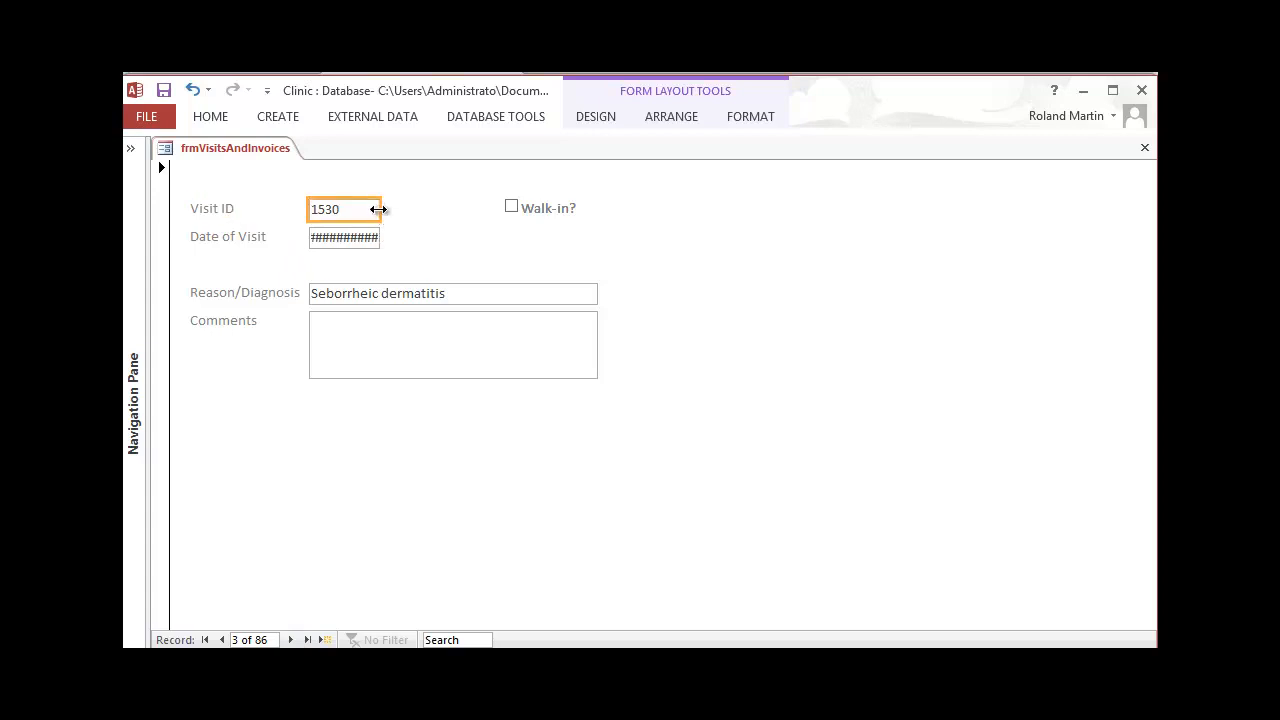
shift+click(377, 238)
drag(377, 238, 388, 237)
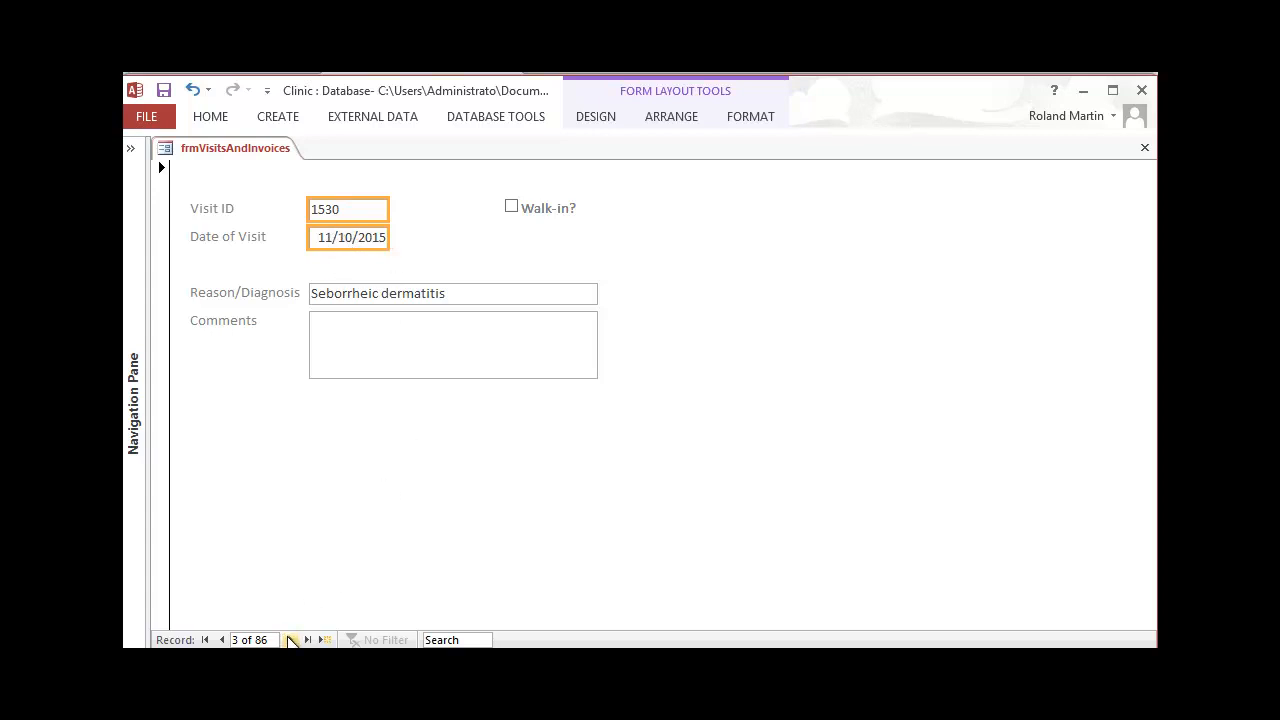
Step: Browse the records from 3 through 16 to check that the text boxes fit their values, and return to the first record
click(291, 641)
click(291, 641)
click(291, 641)
click(291, 641)
click(291, 641)
click(291, 641)
click(291, 641)
click(291, 641)
click(291, 641)
click(291, 641)
click(291, 641)
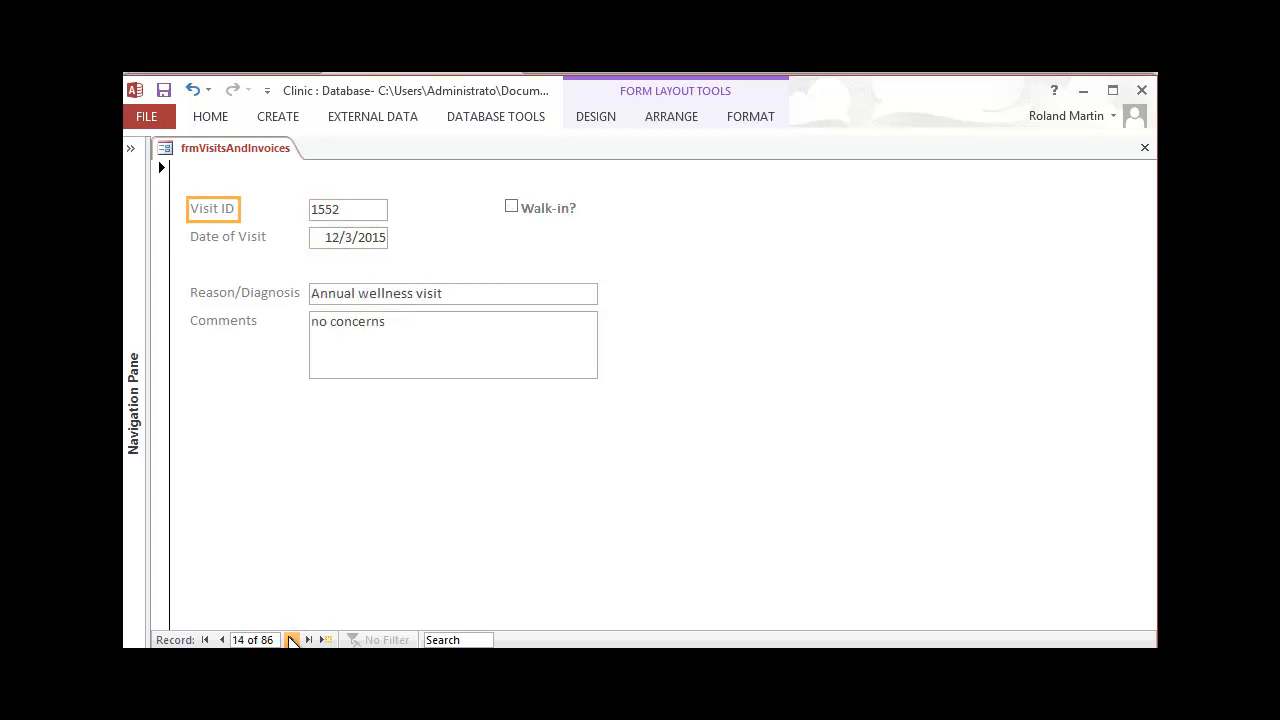
click(291, 641)
click(291, 641)
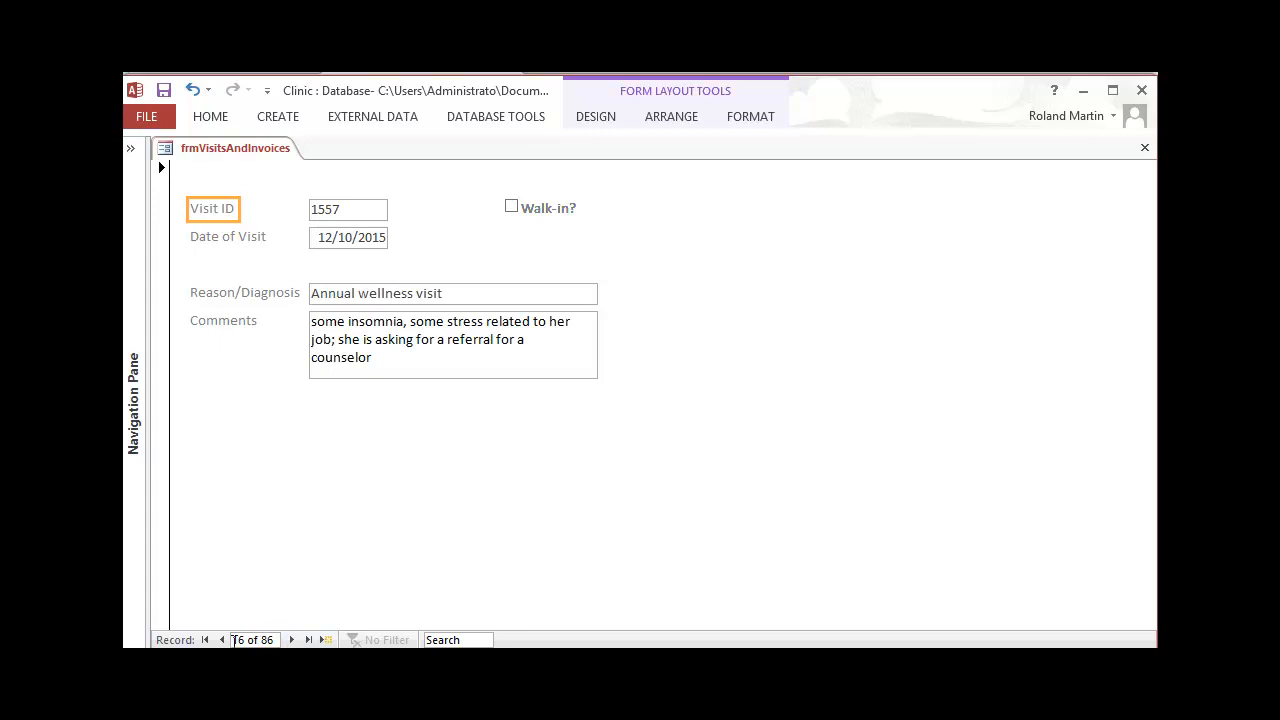
click(205, 640)
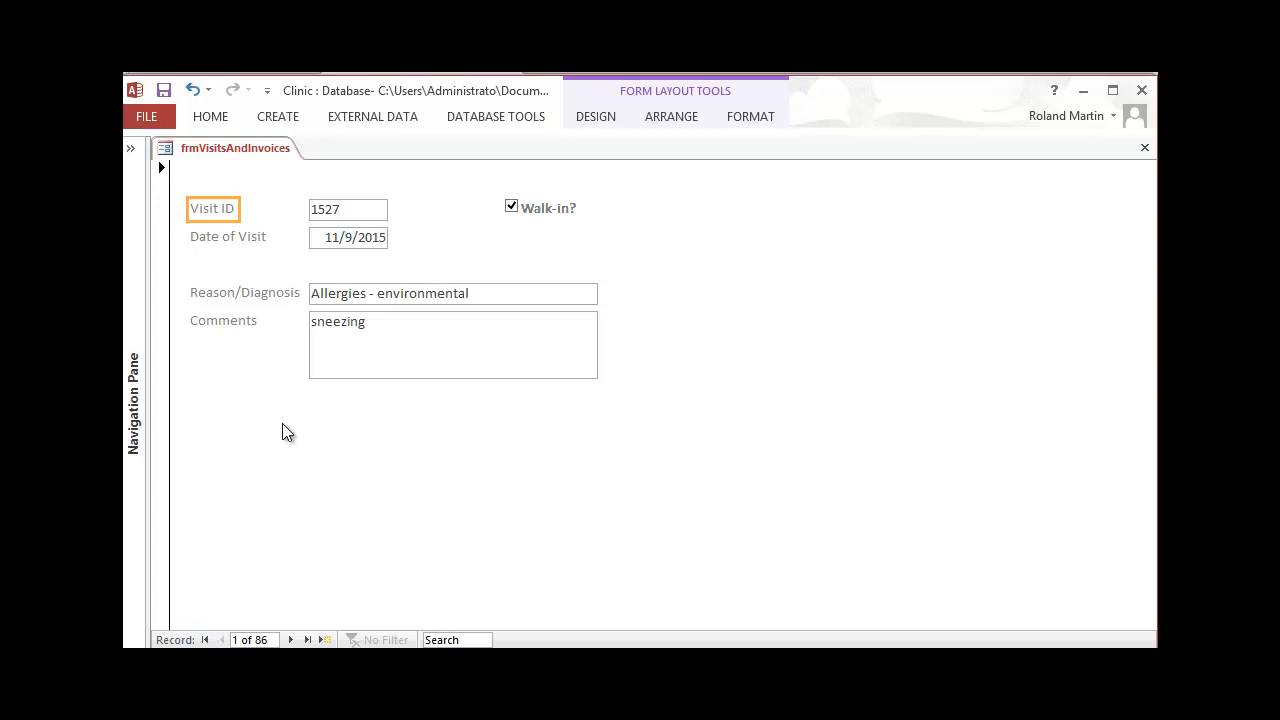
click(150, 116)
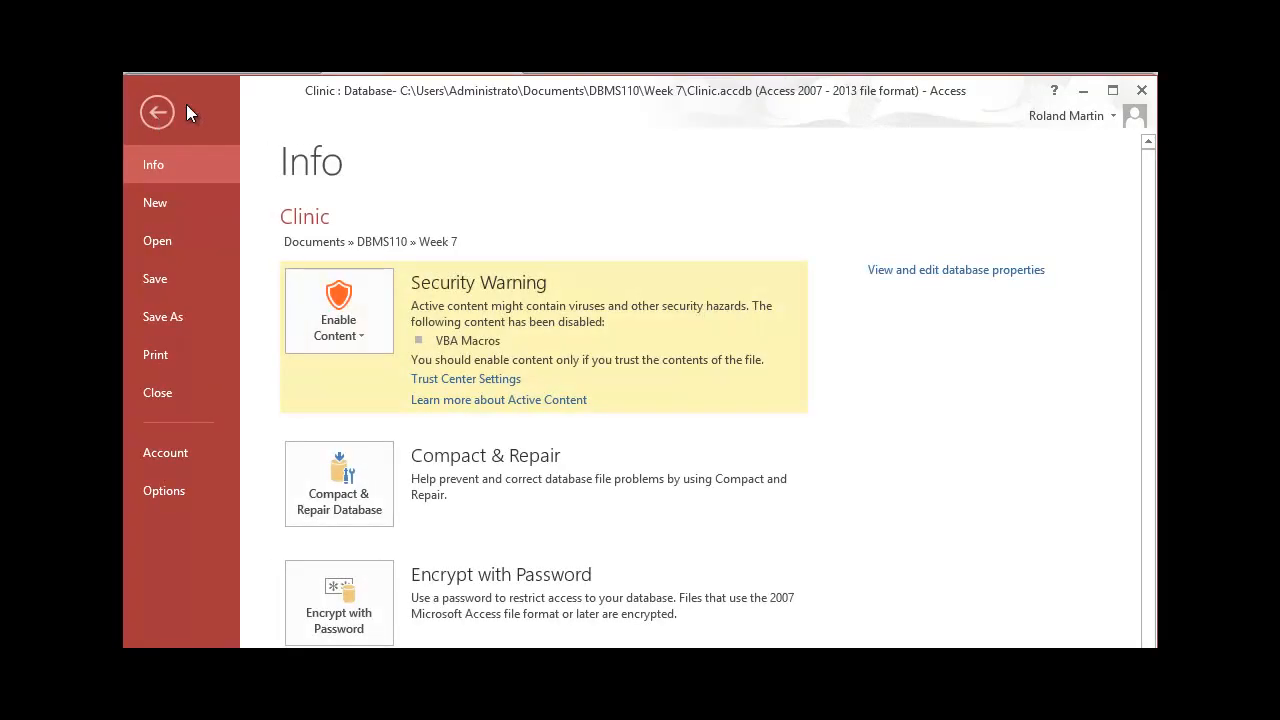
key(Escape)
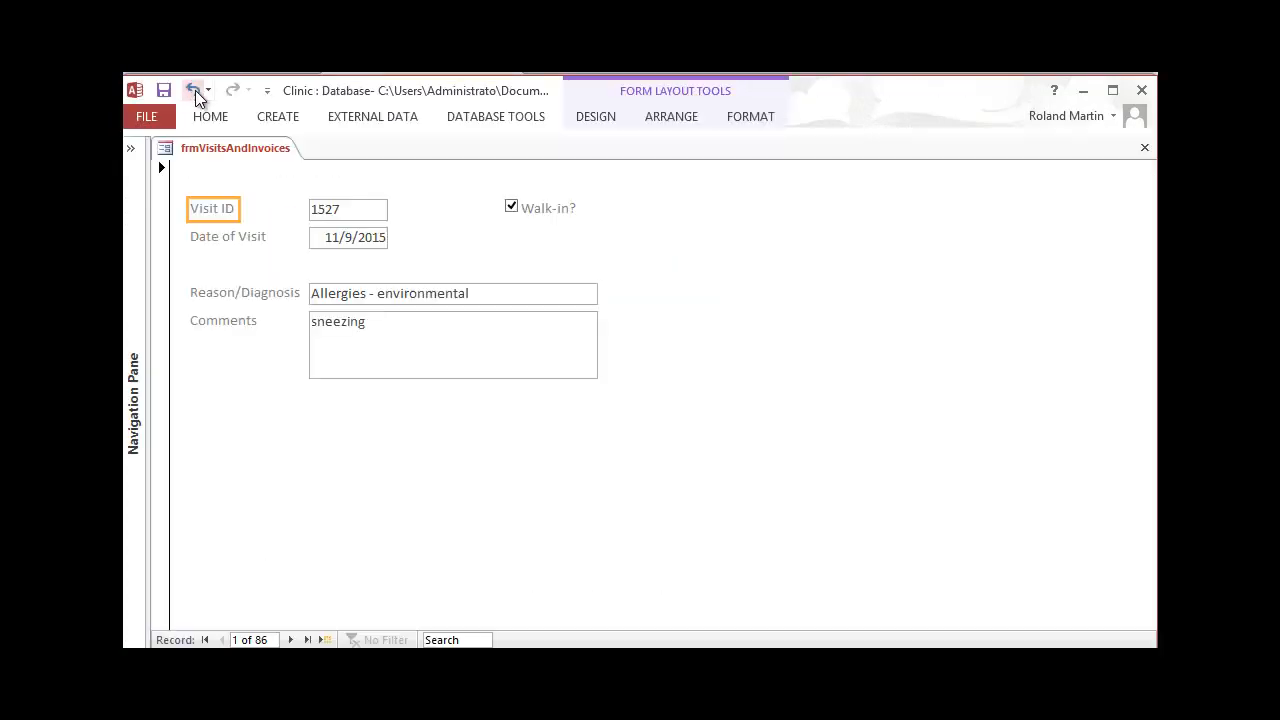
Step: Switch the form to Design view and read the textbook's steps for adding a combo box to the form
click(194, 118)
click(142, 184)
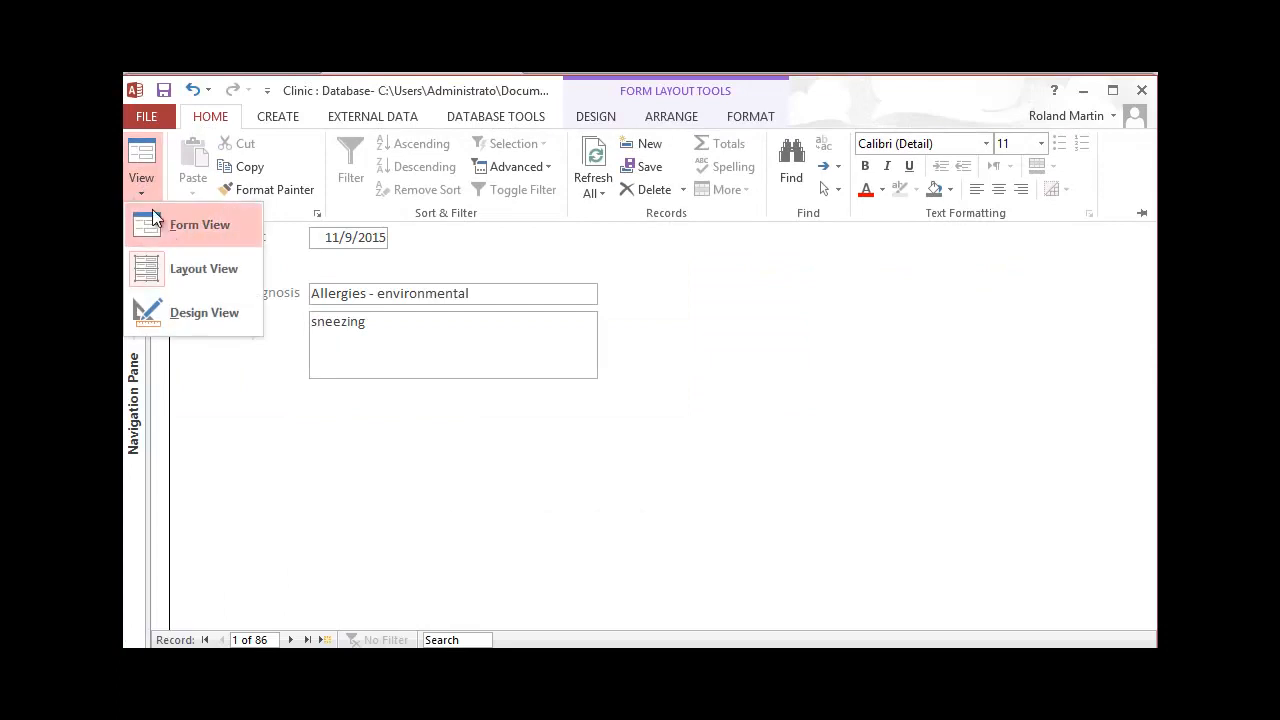
click(194, 284)
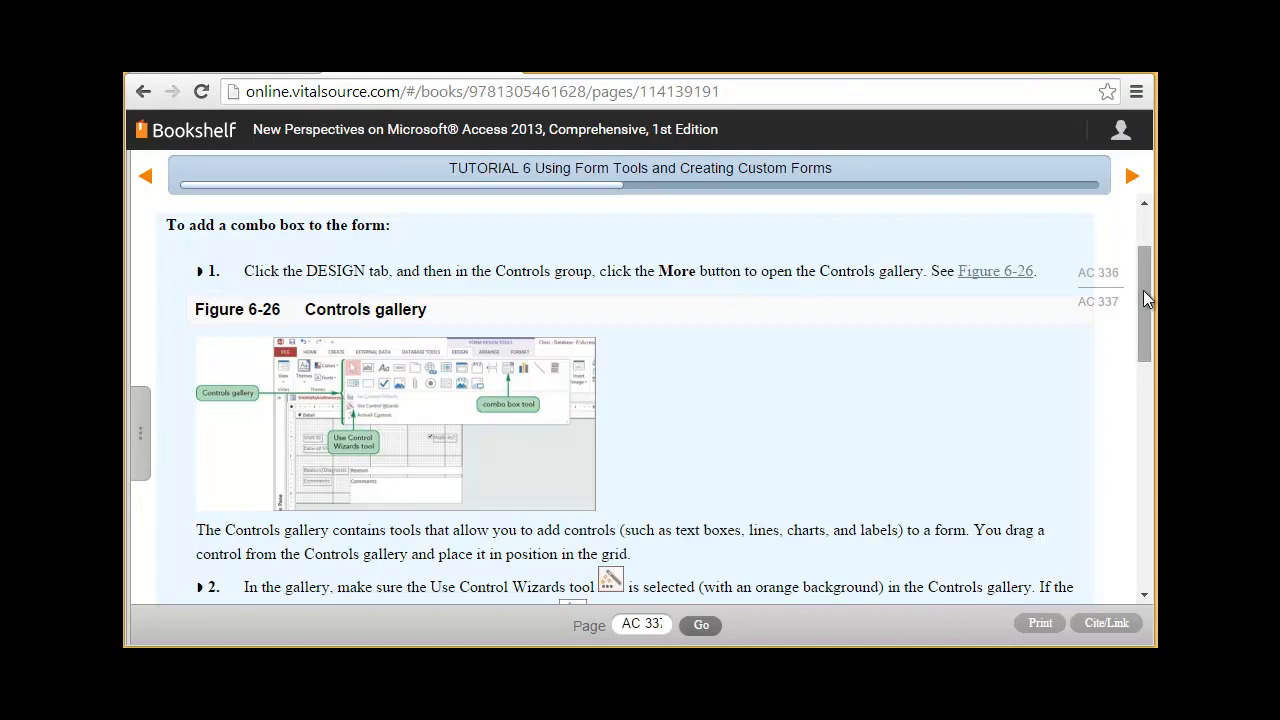
drag(1143, 290, 1154, 524)
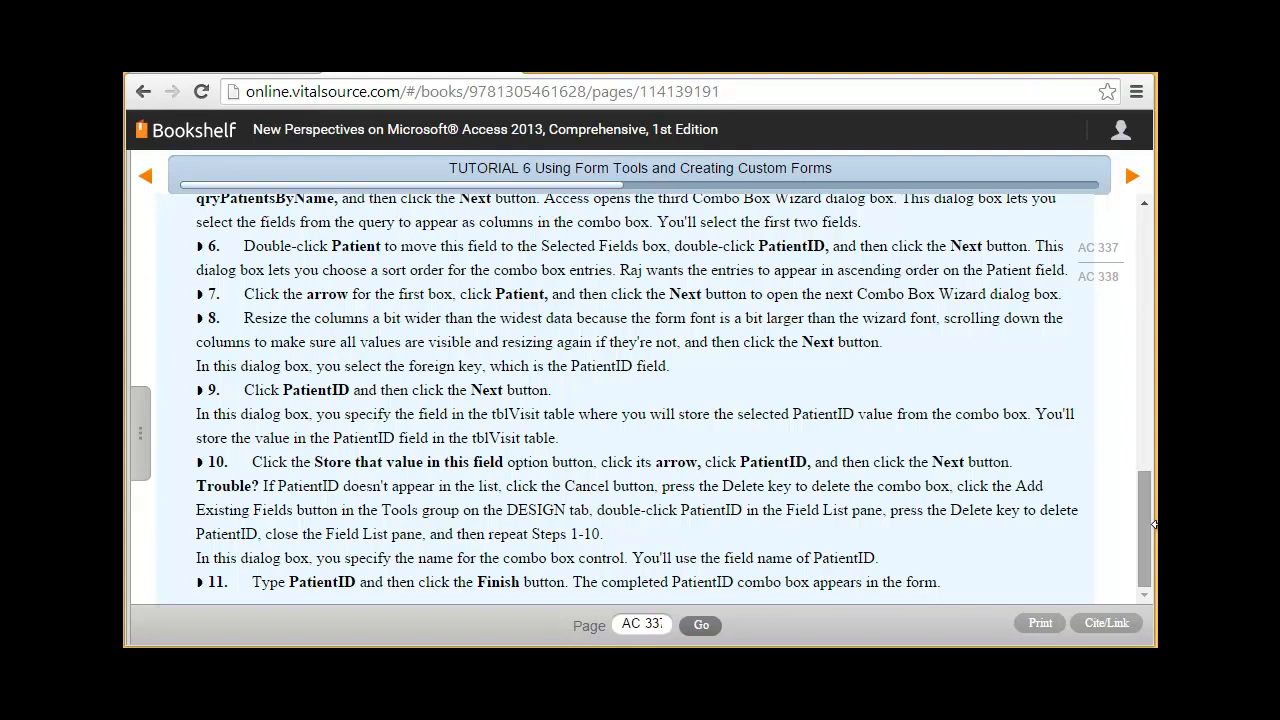
key(alt+Tab)
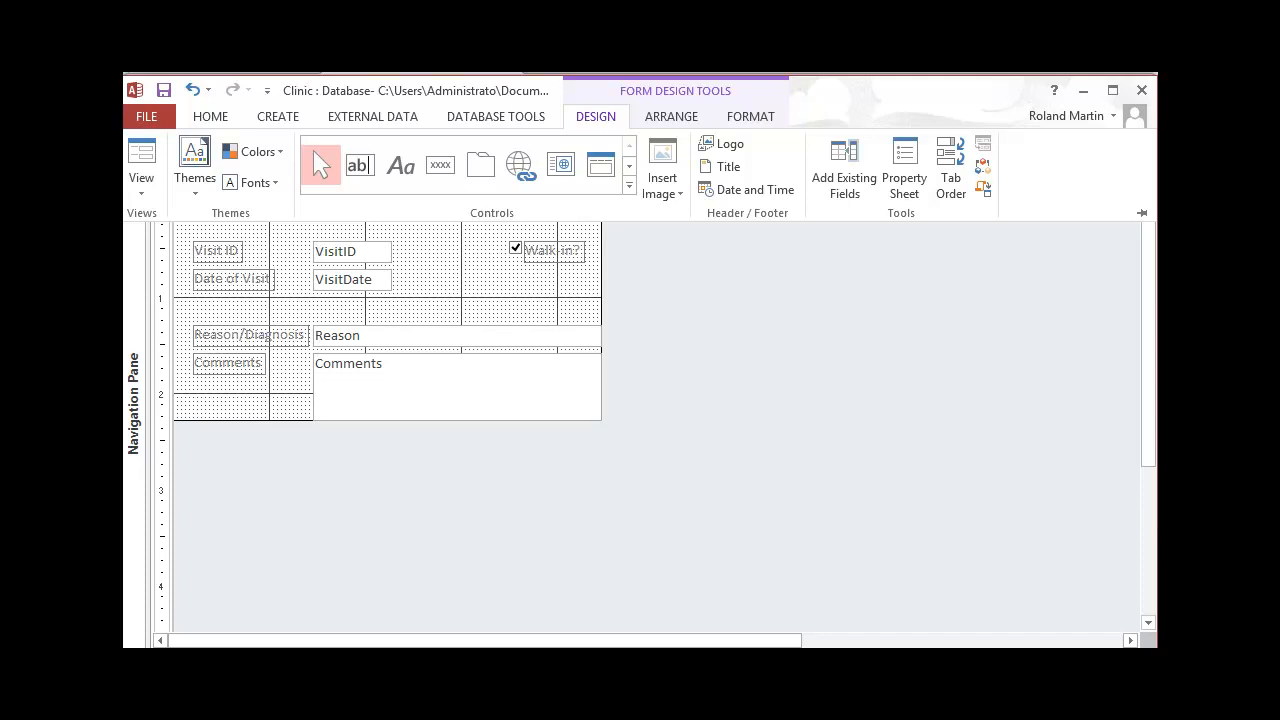
click(629, 190)
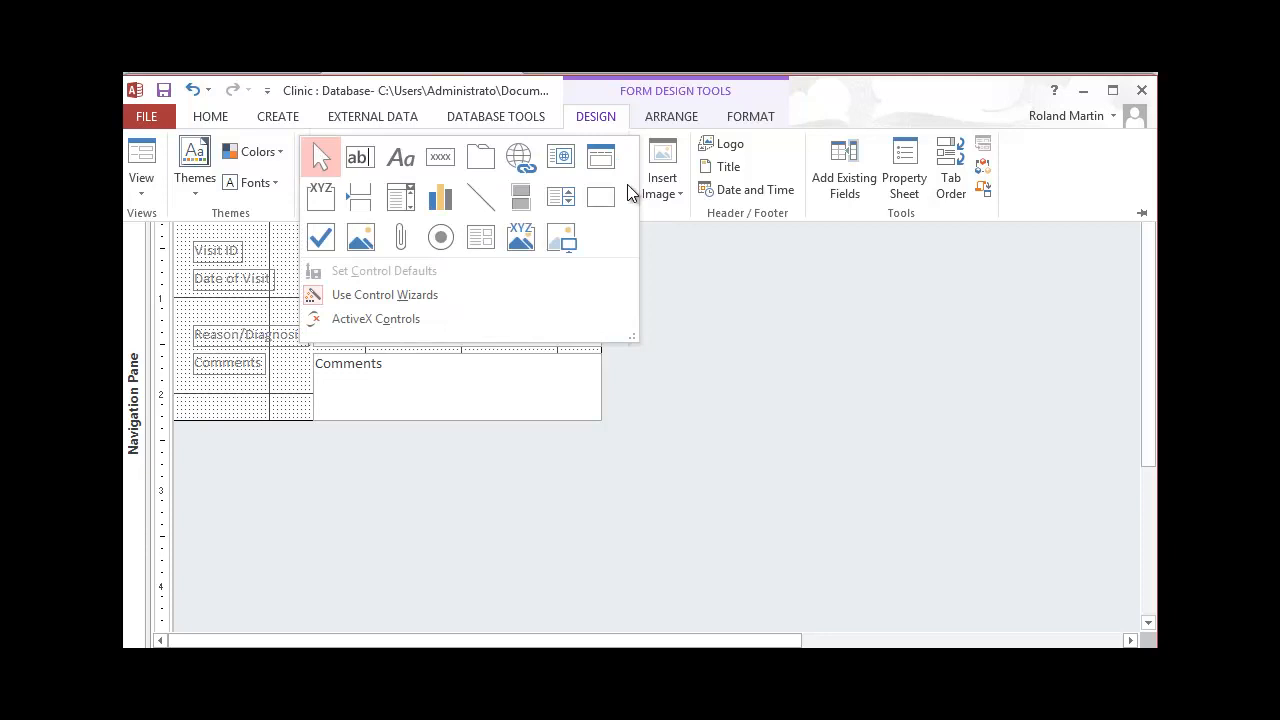
click(370, 296)
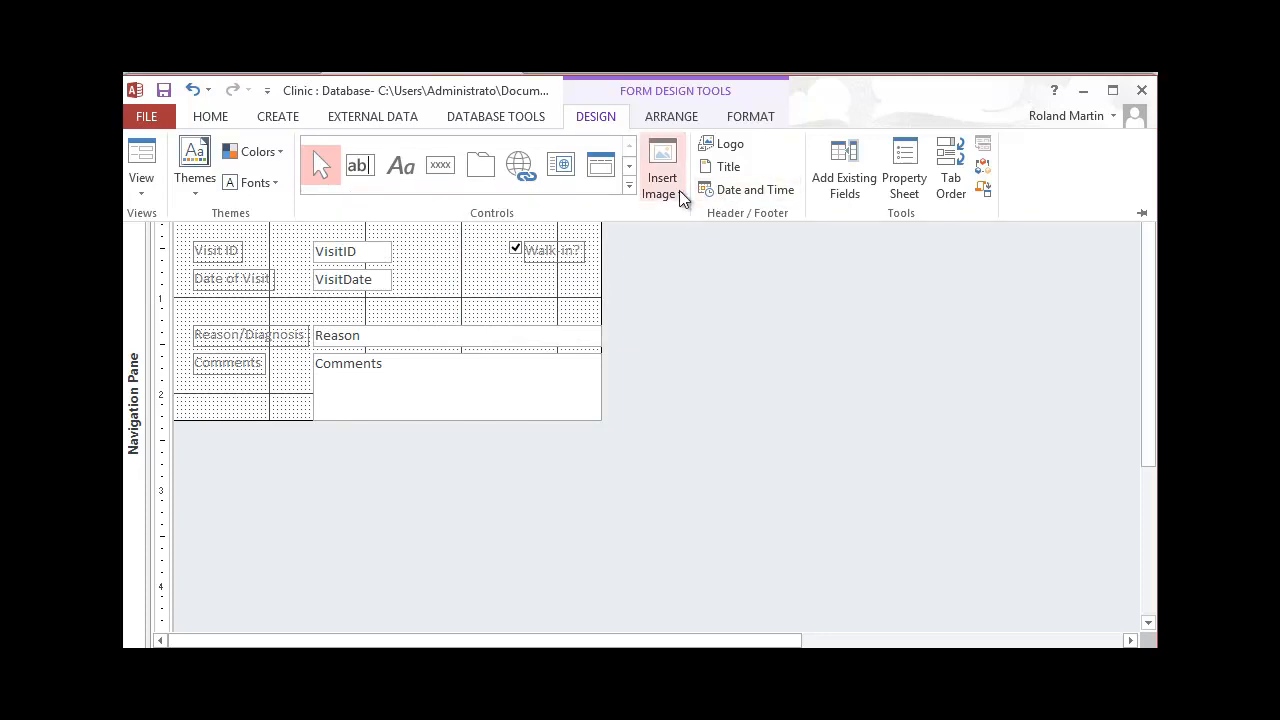
click(629, 186)
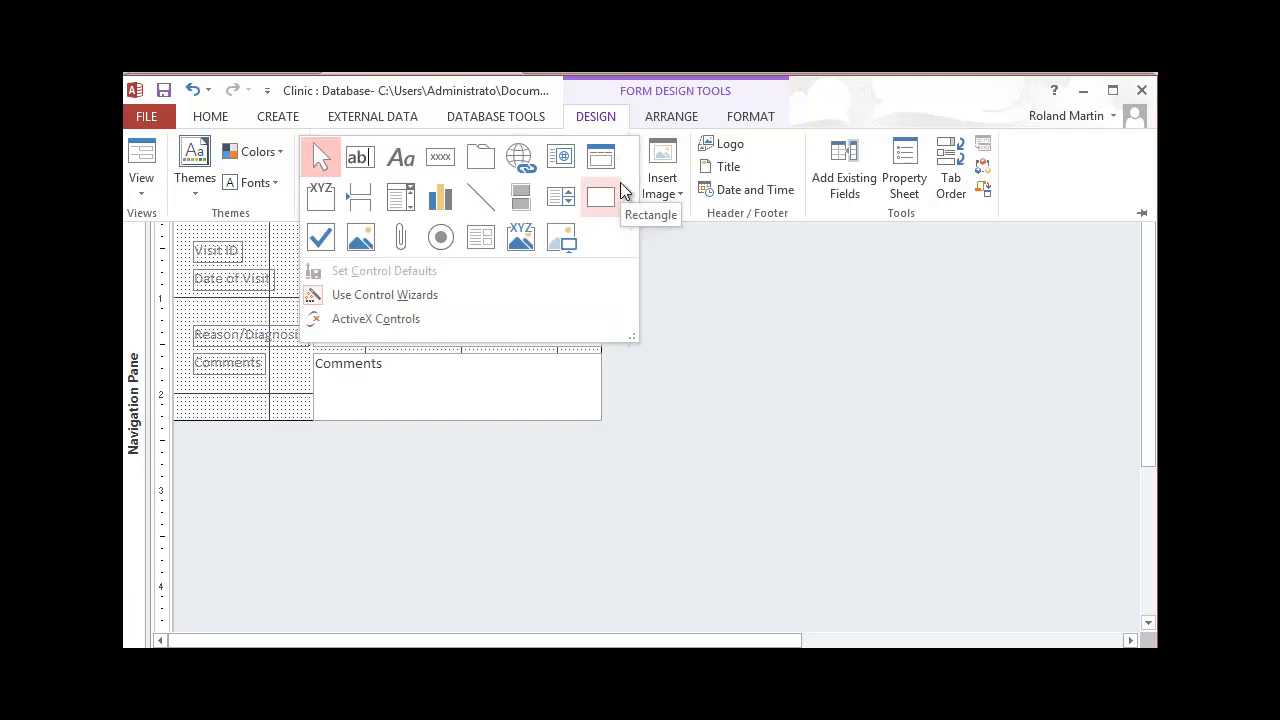
click(412, 196)
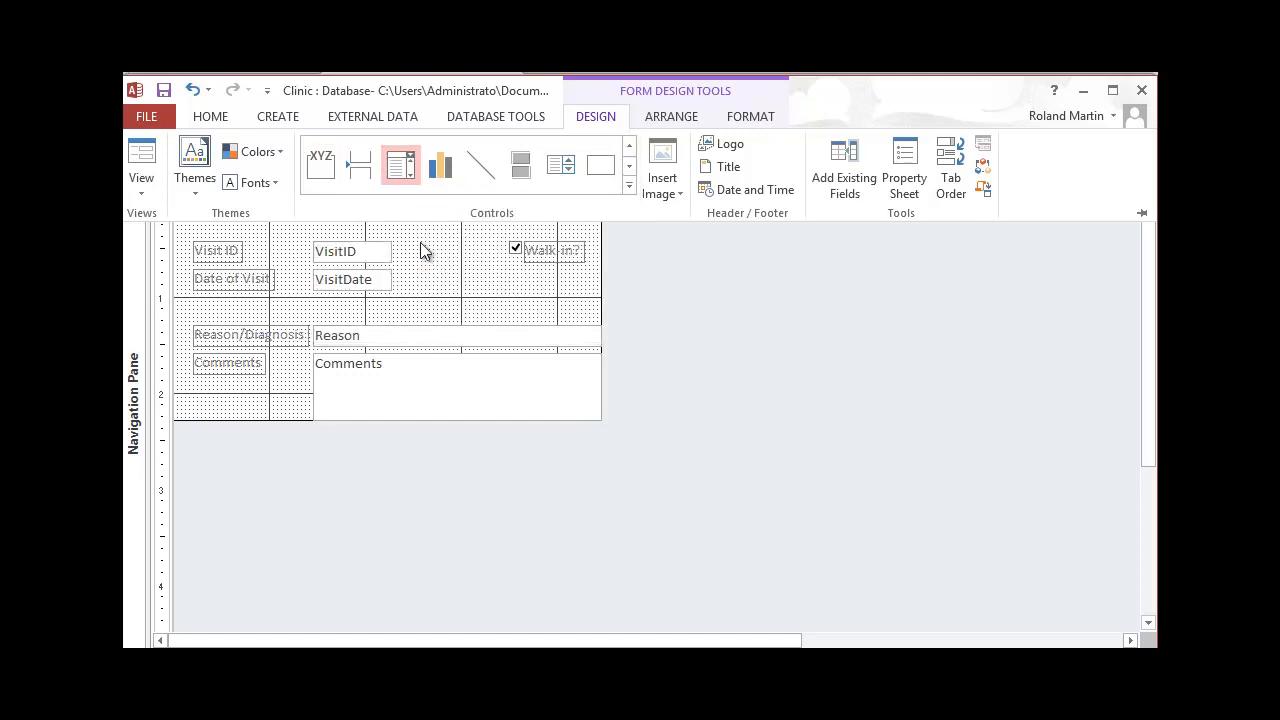
click(409, 171)
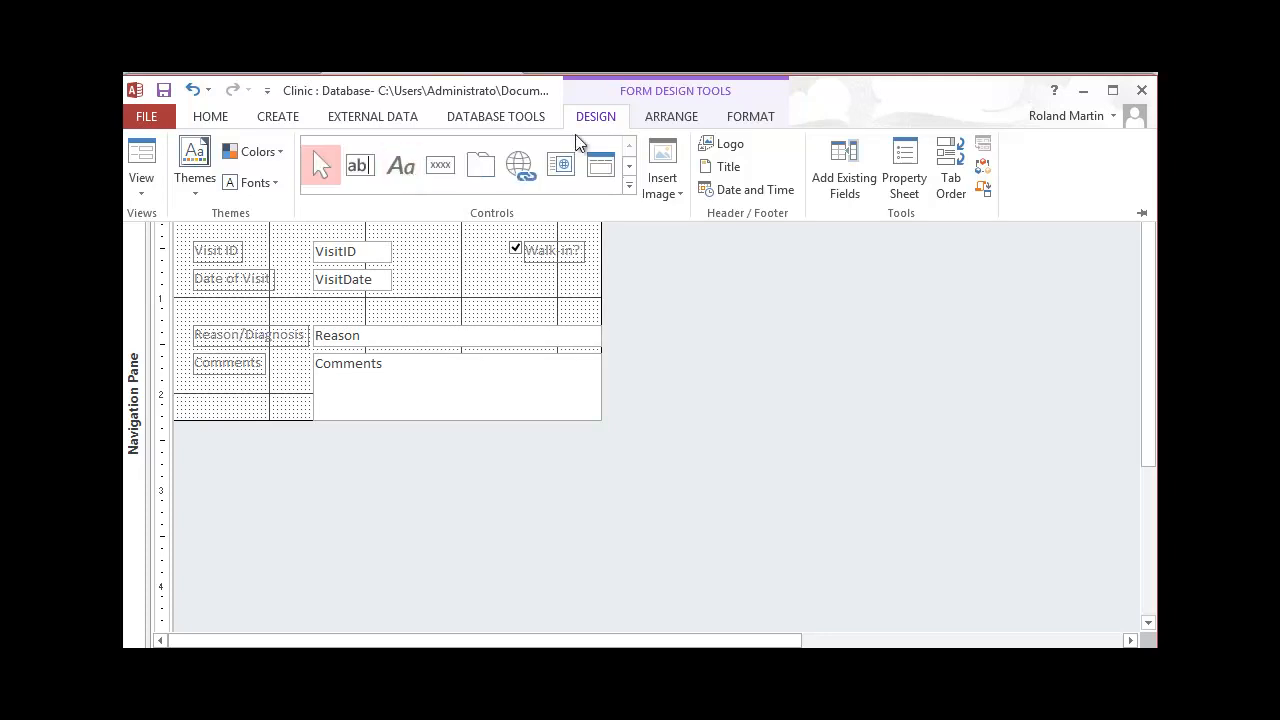
Step: Keep the ribbon expanded and place a combo box control just below the Walk-in? check box in the Detail section
click(629, 186)
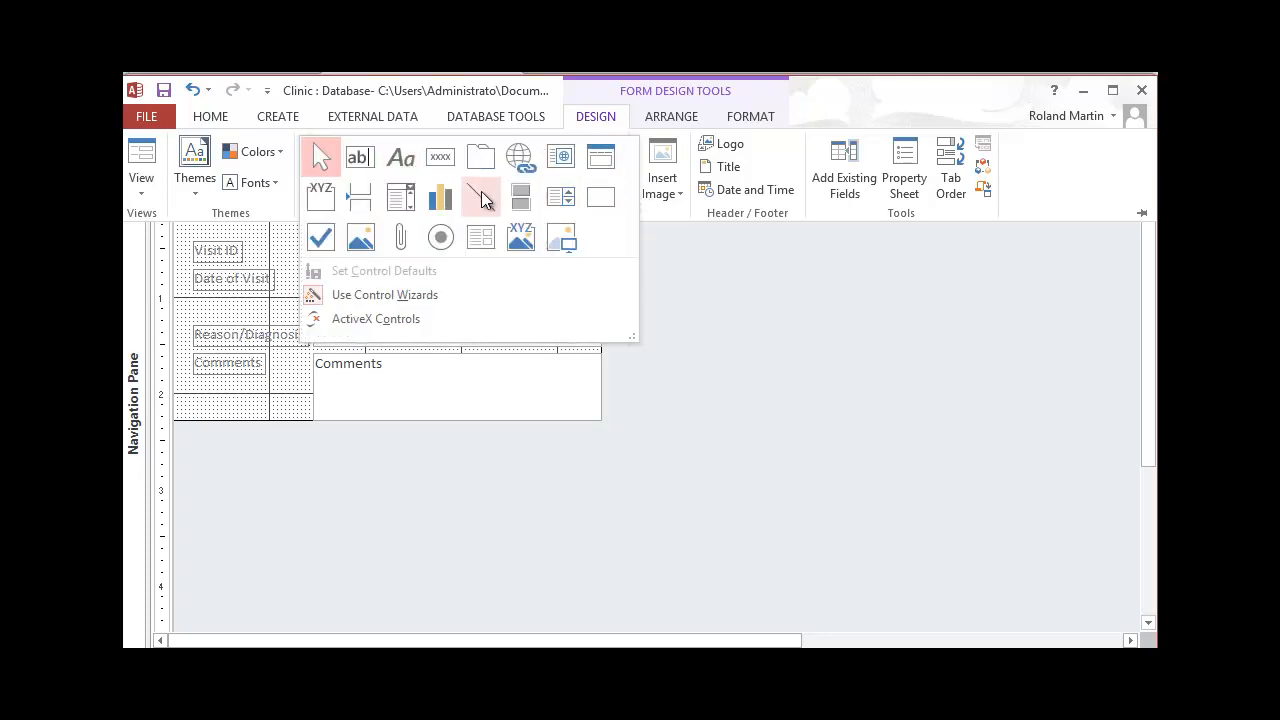
click(402, 198)
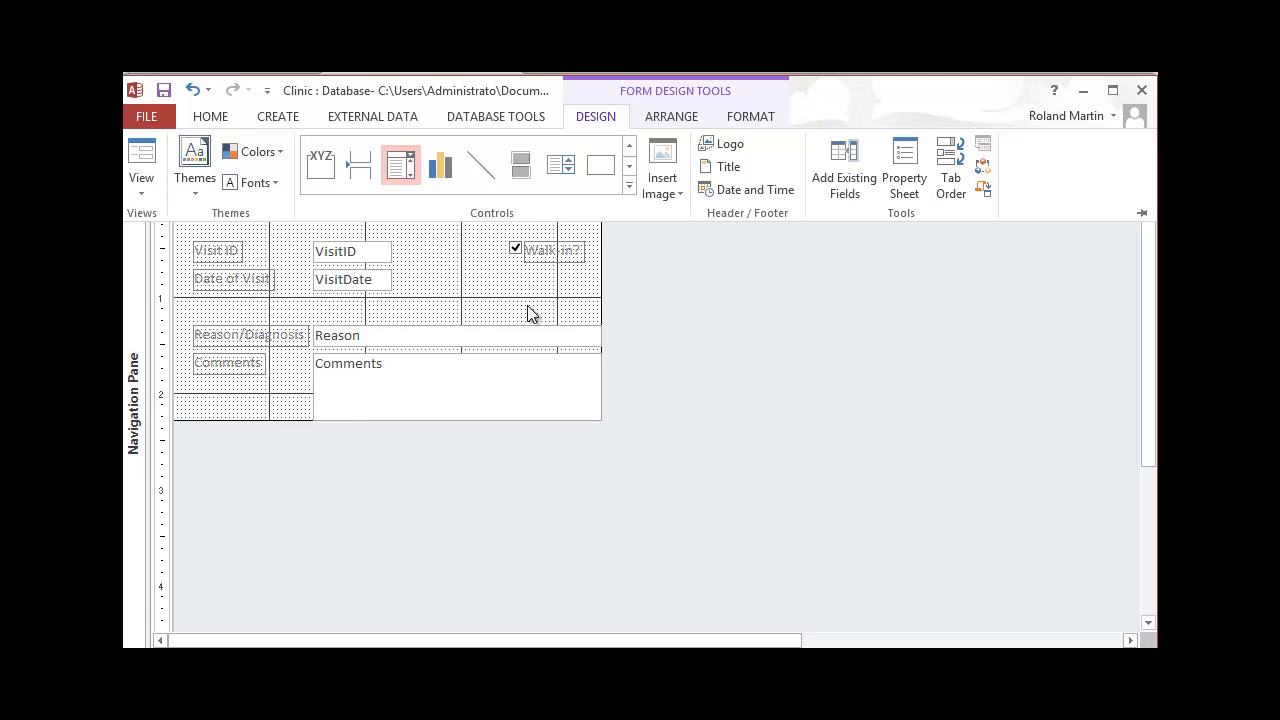
key(ctrl+F1)
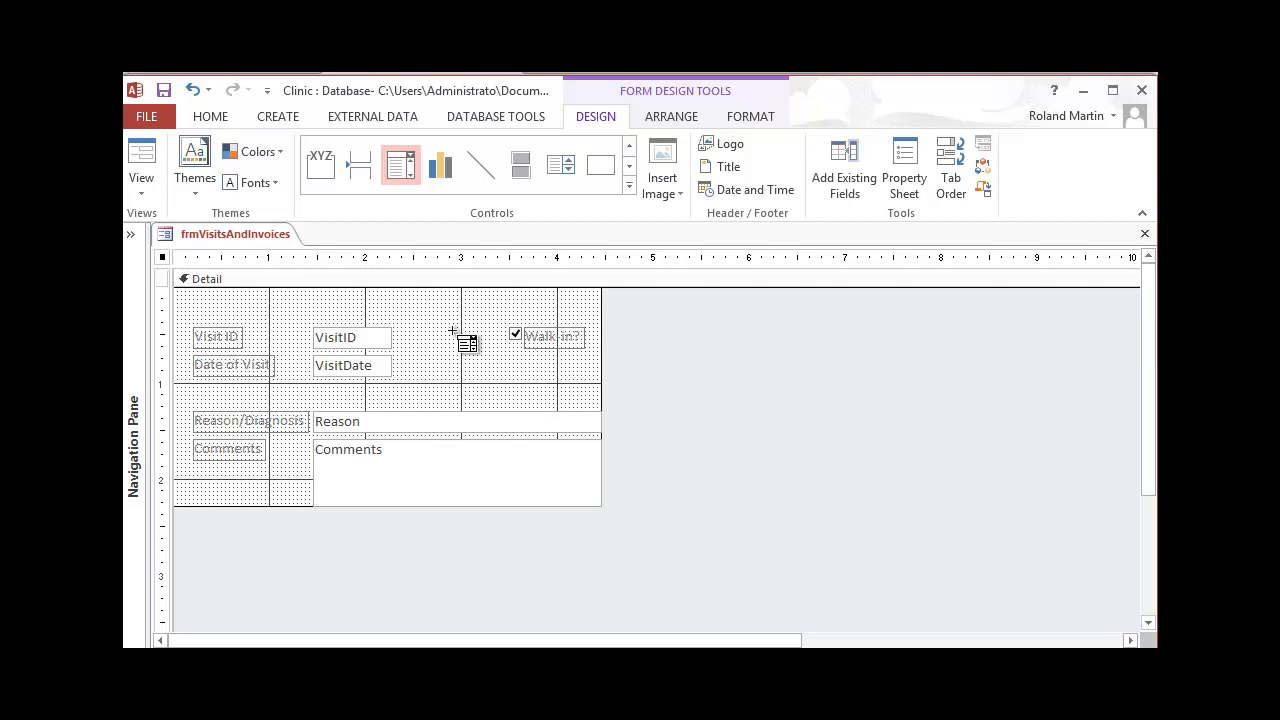
click(537, 361)
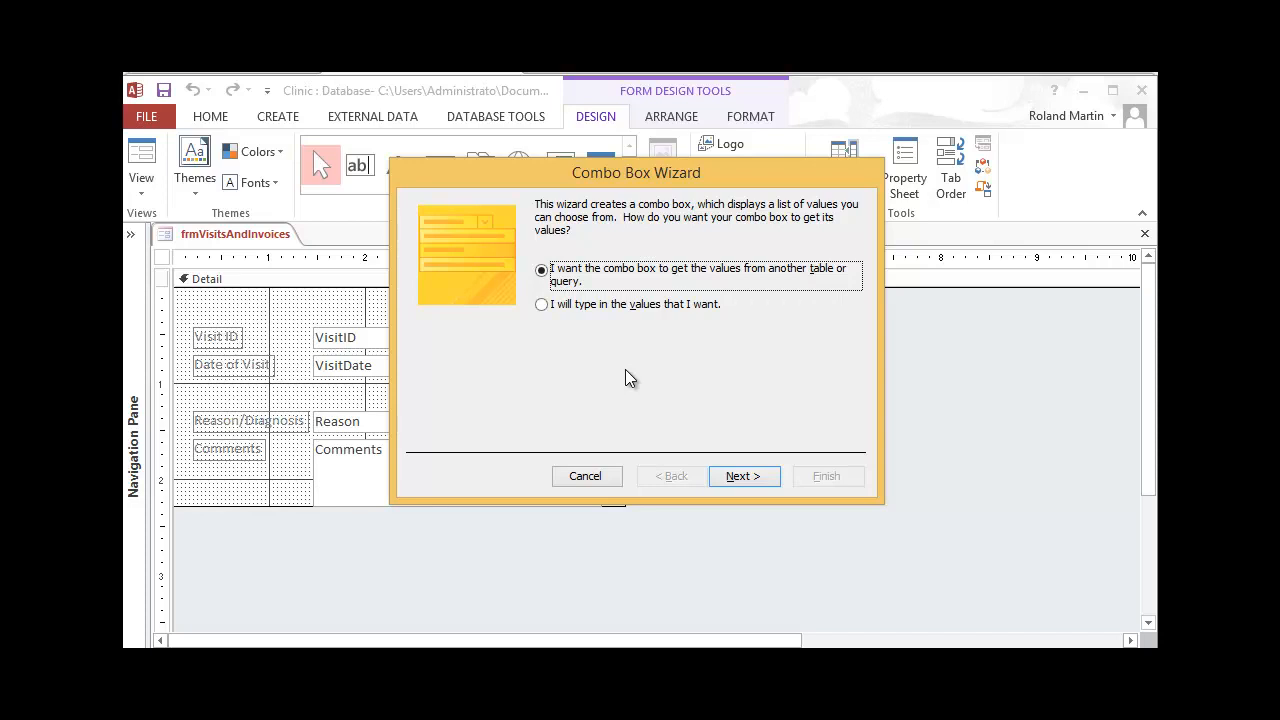
Step: Have the combo box get its values from another table or query, using the query qryPatientsByName
click(746, 475)
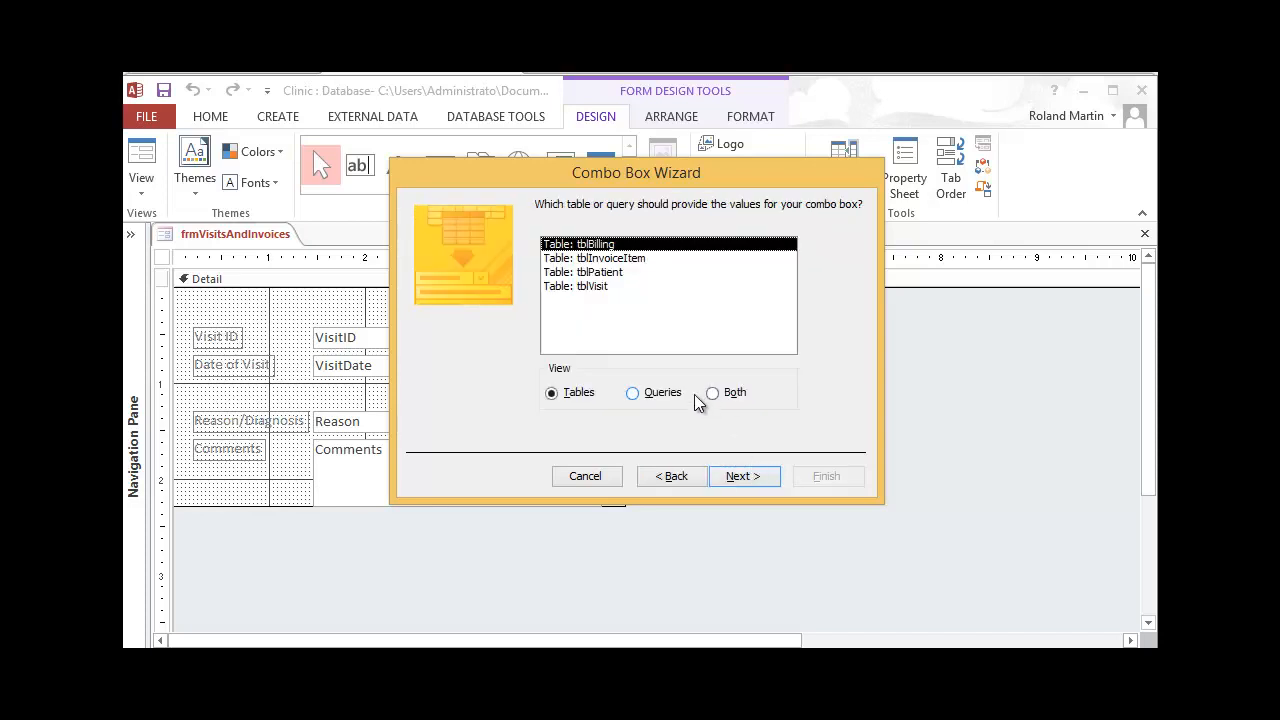
click(634, 394)
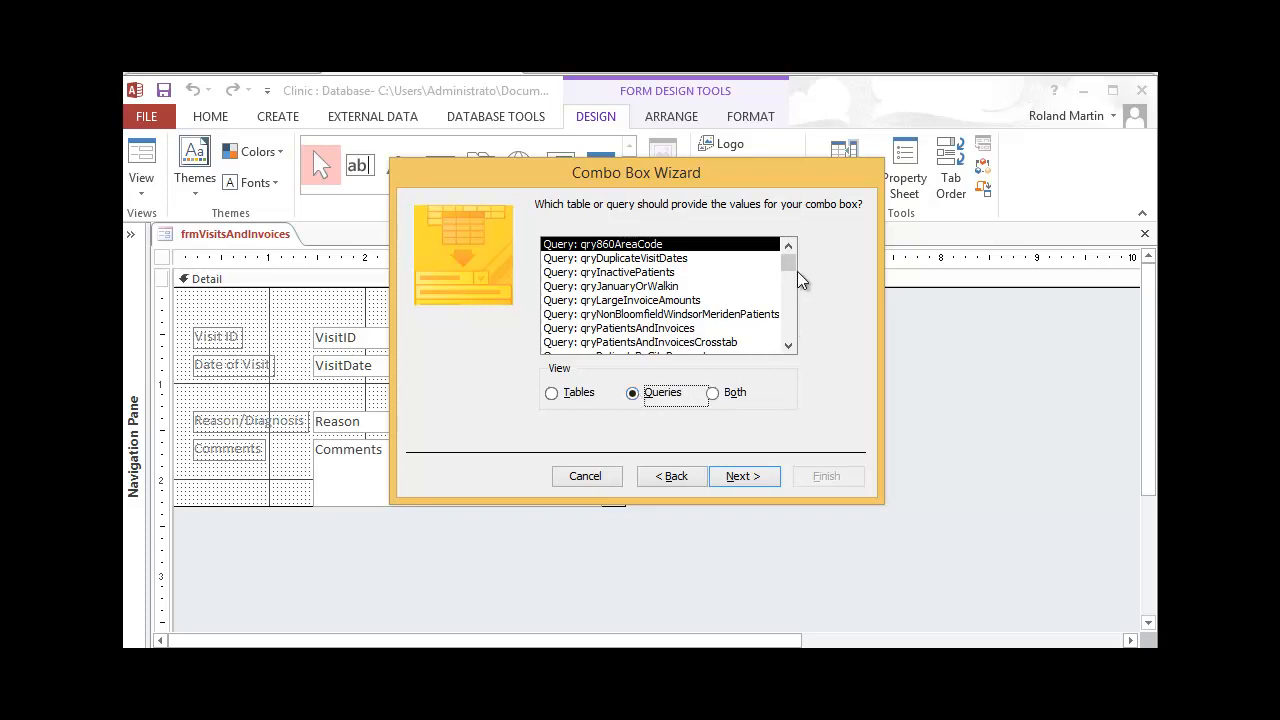
drag(789, 264, 792, 328)
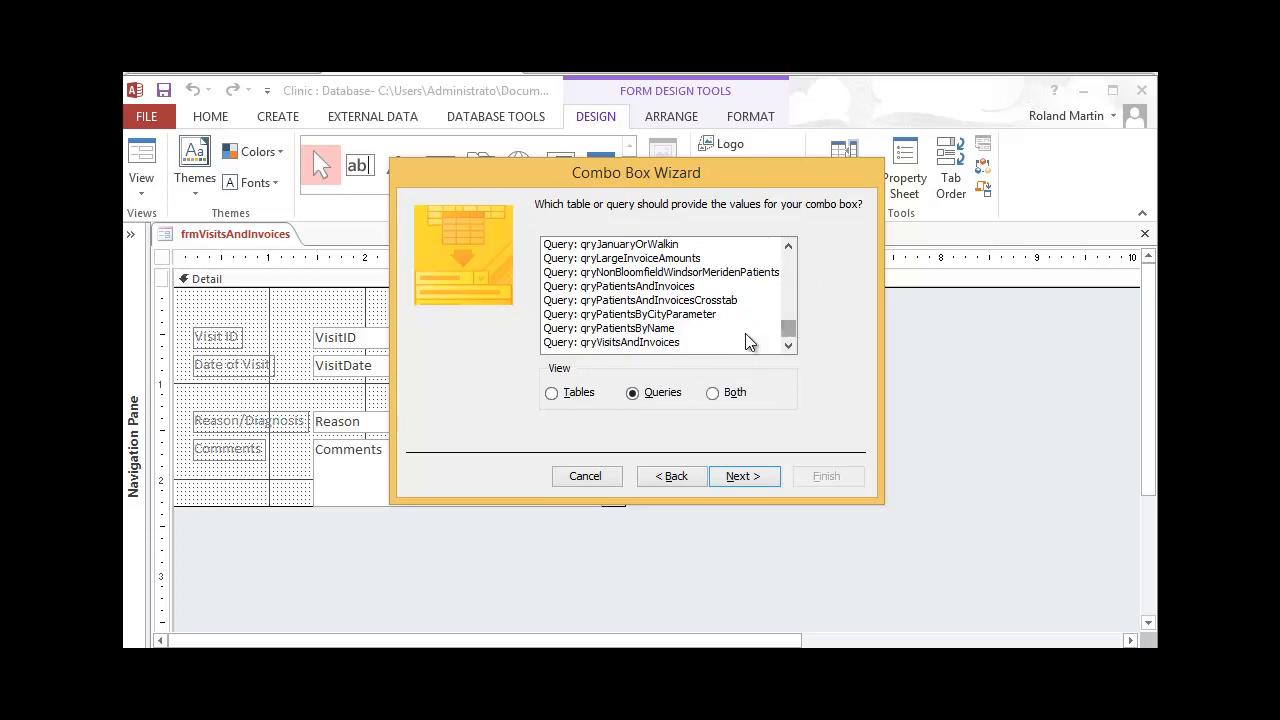
click(658, 330)
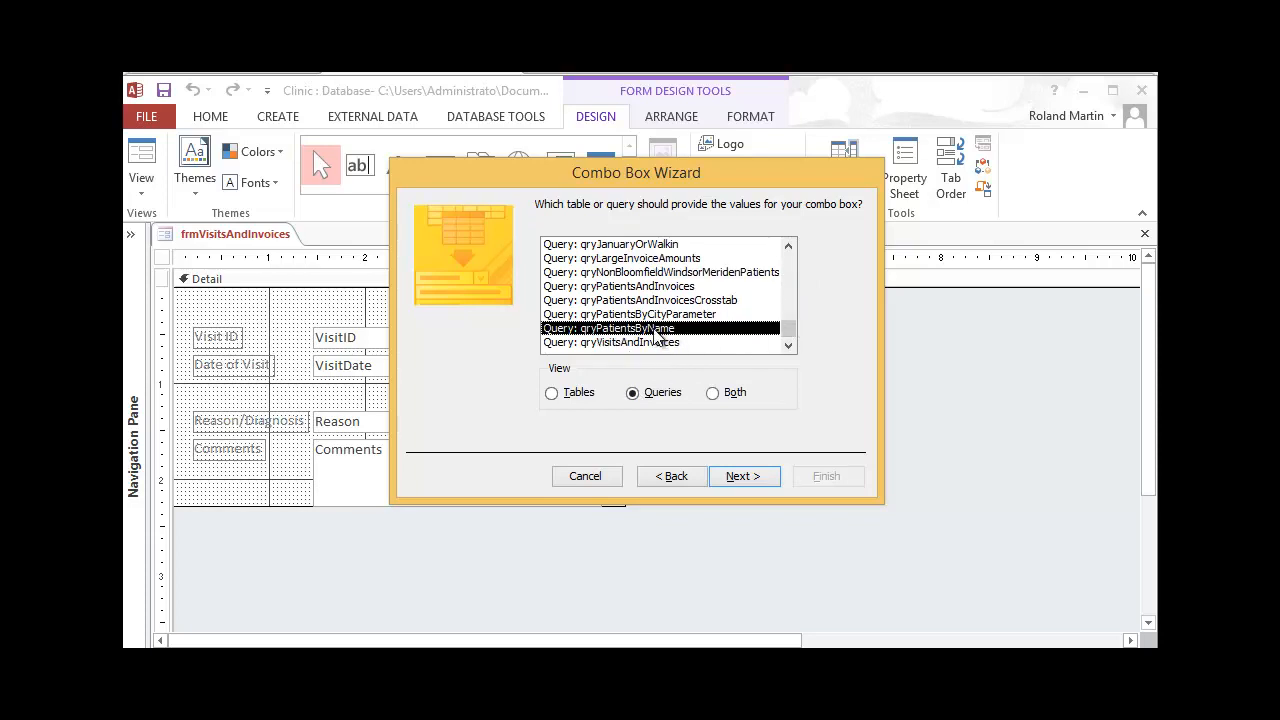
click(748, 481)
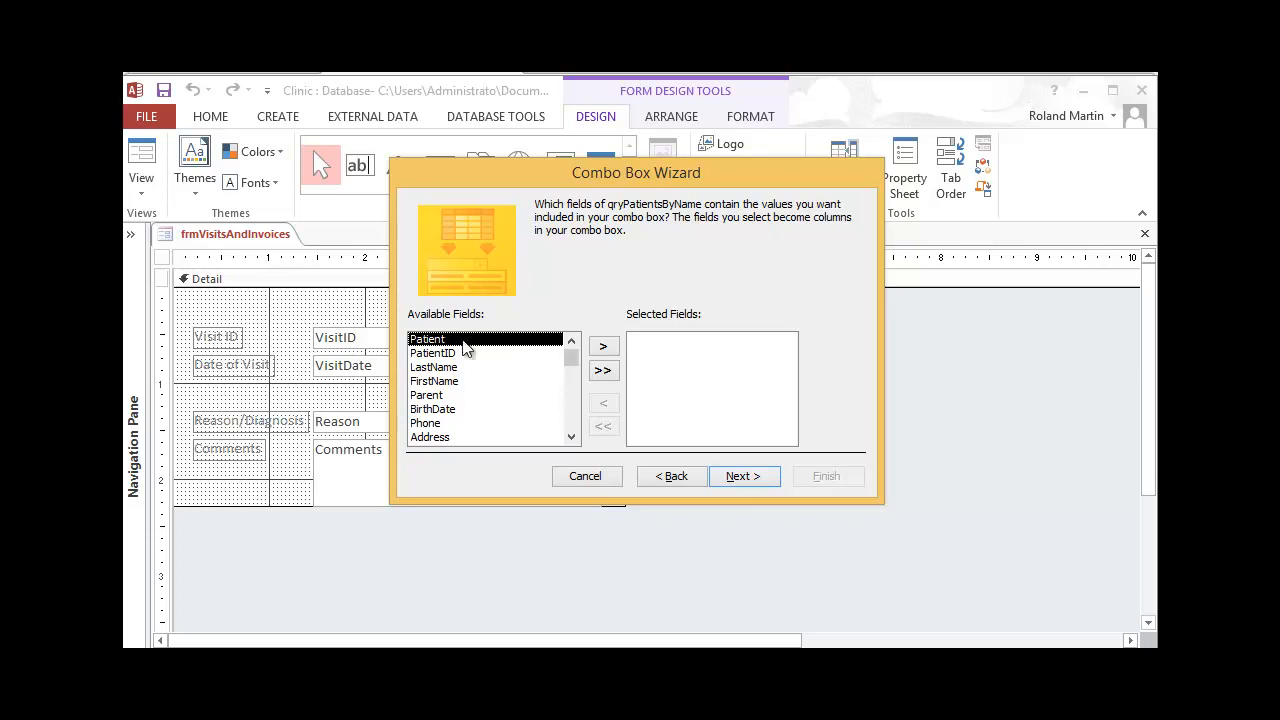
Step: Include the Patient and PatientID fields in the combo box and sort its entries by Patient in ascending order
double_click(438, 340)
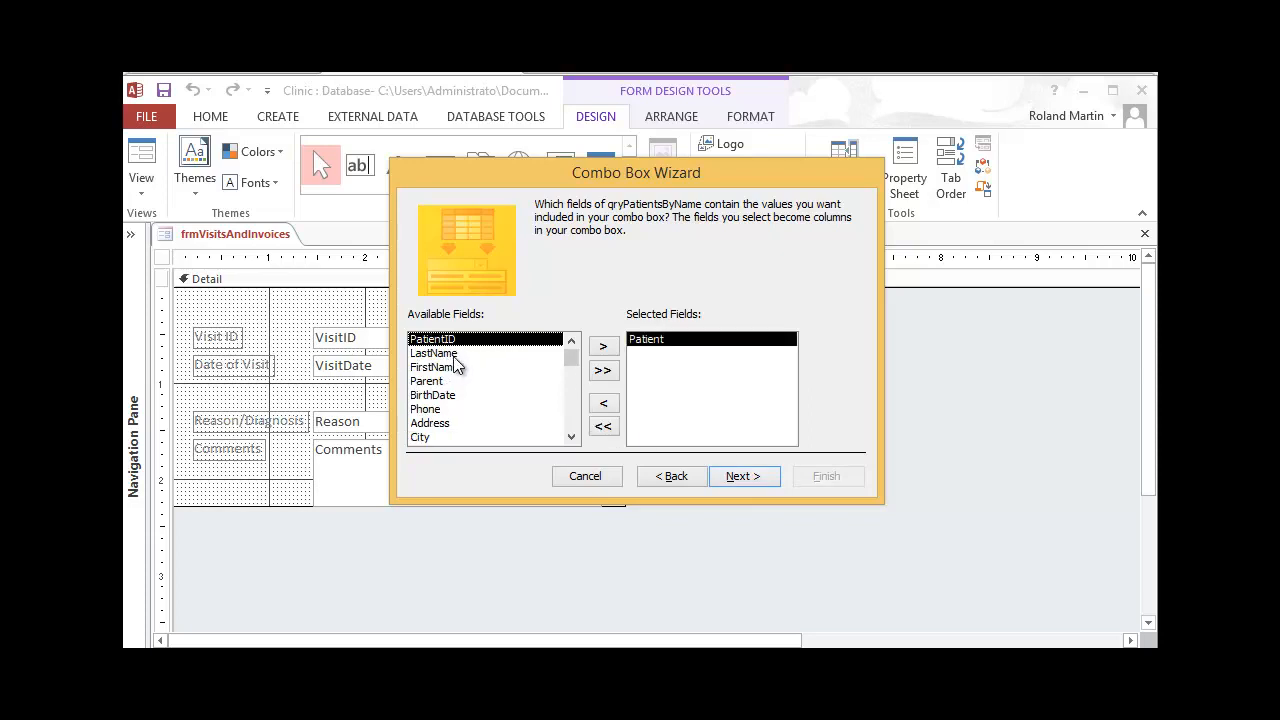
double_click(453, 340)
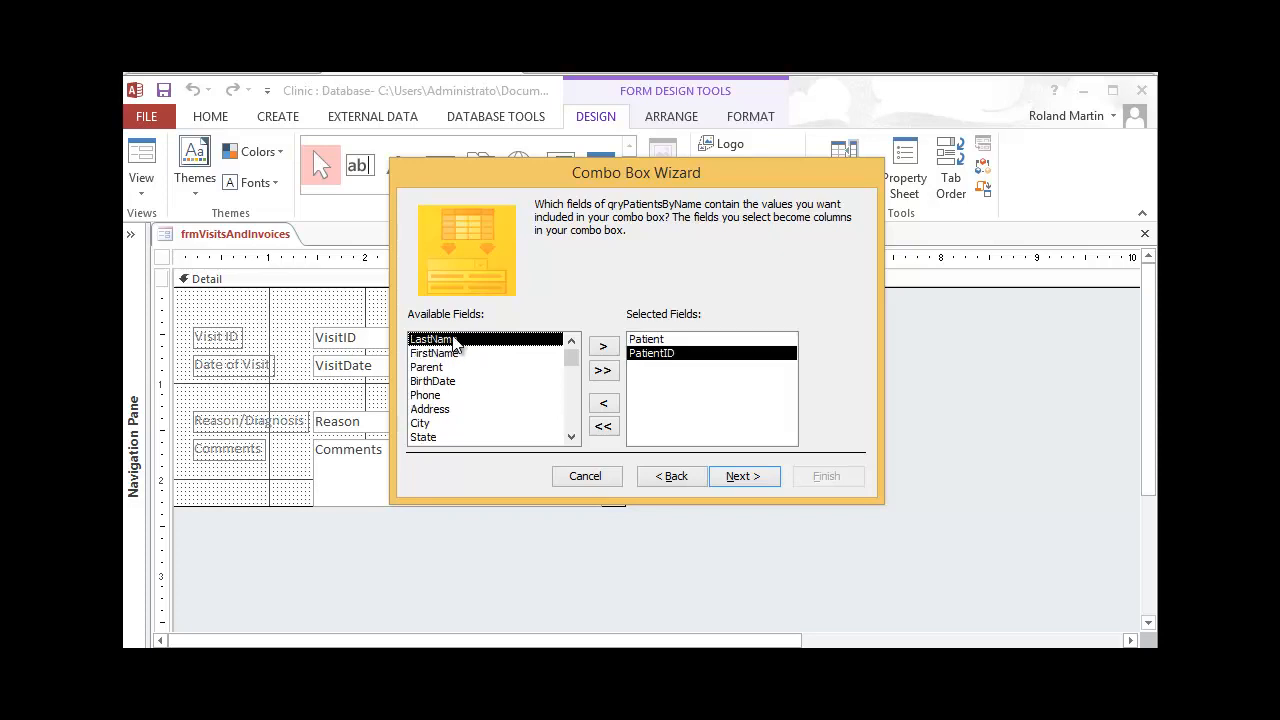
click(746, 476)
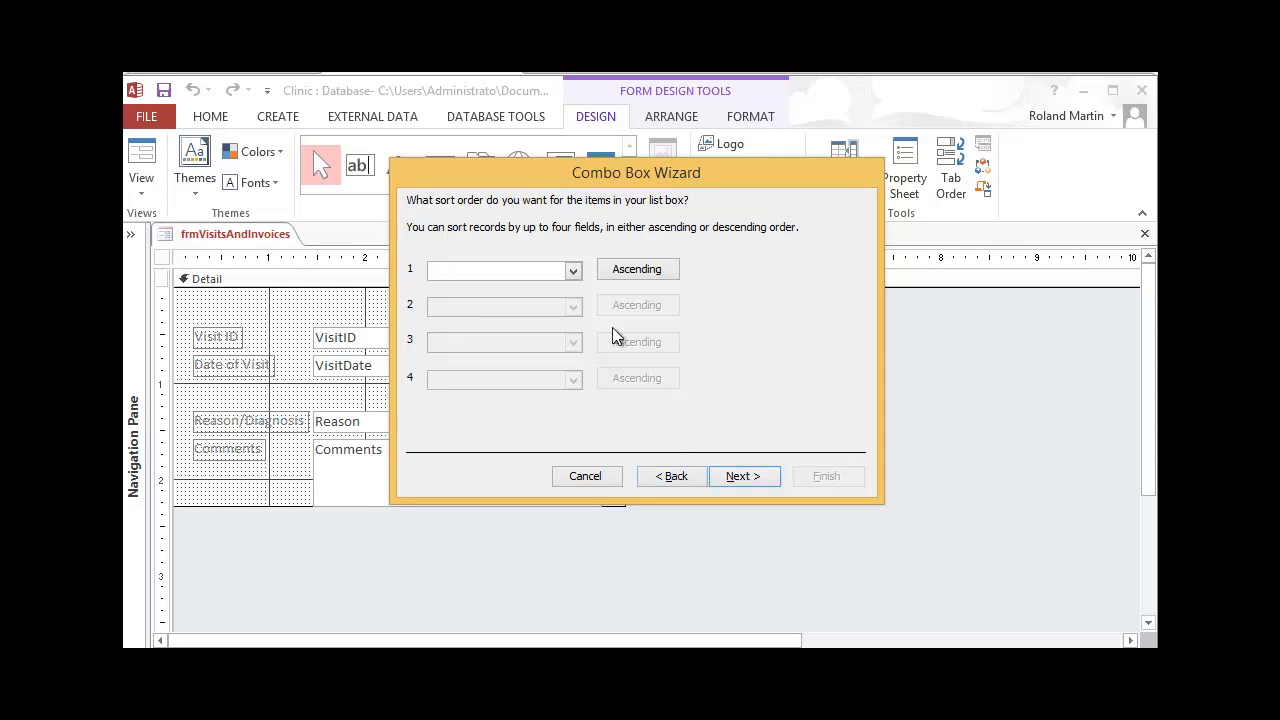
click(575, 269)
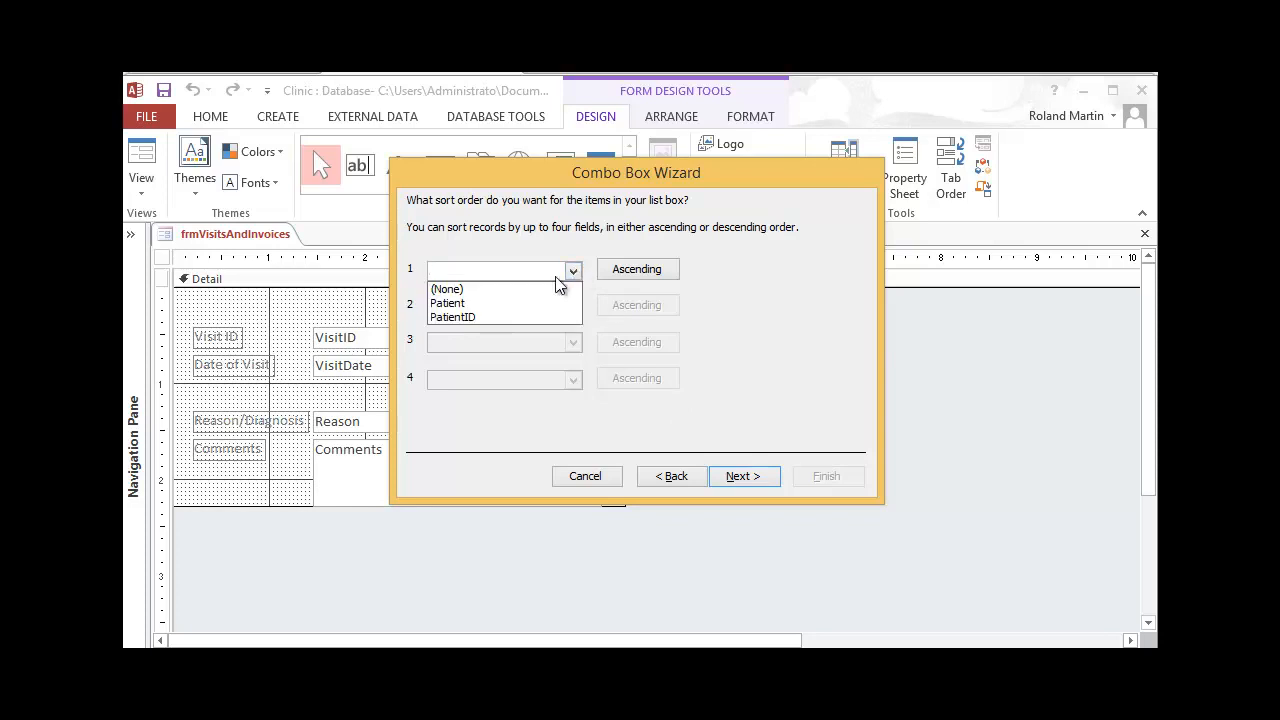
click(478, 303)
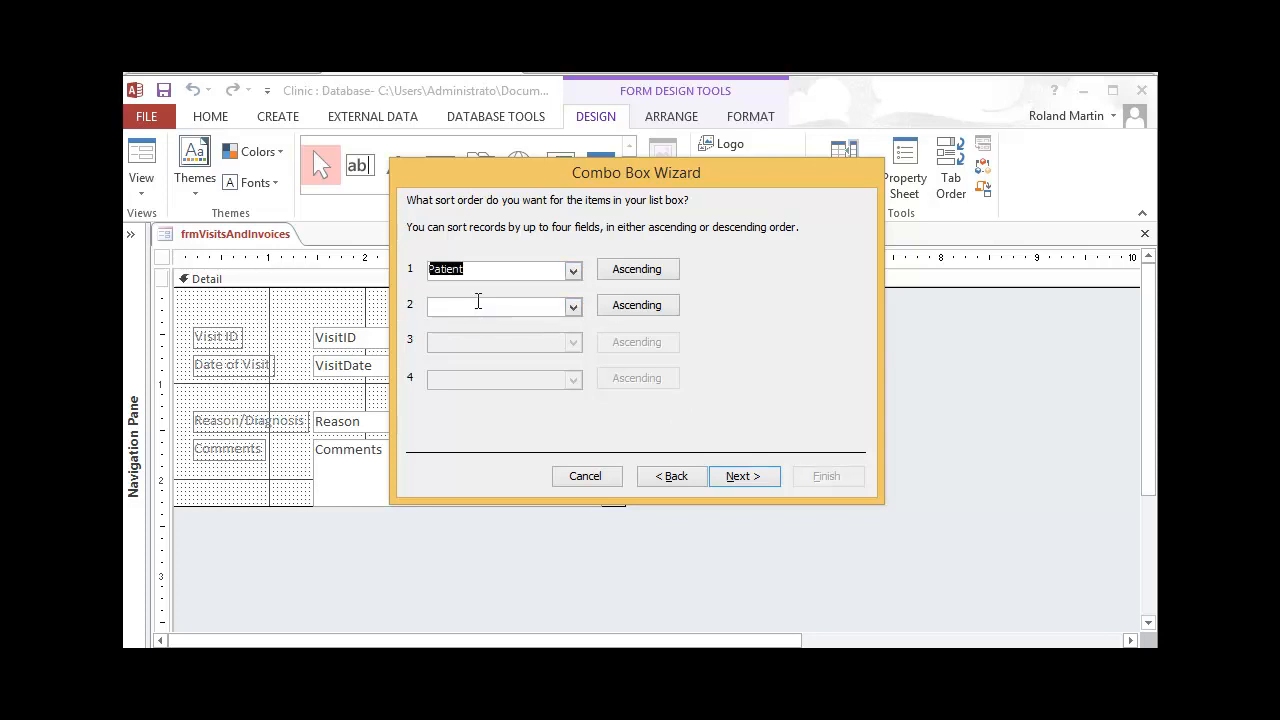
click(749, 477)
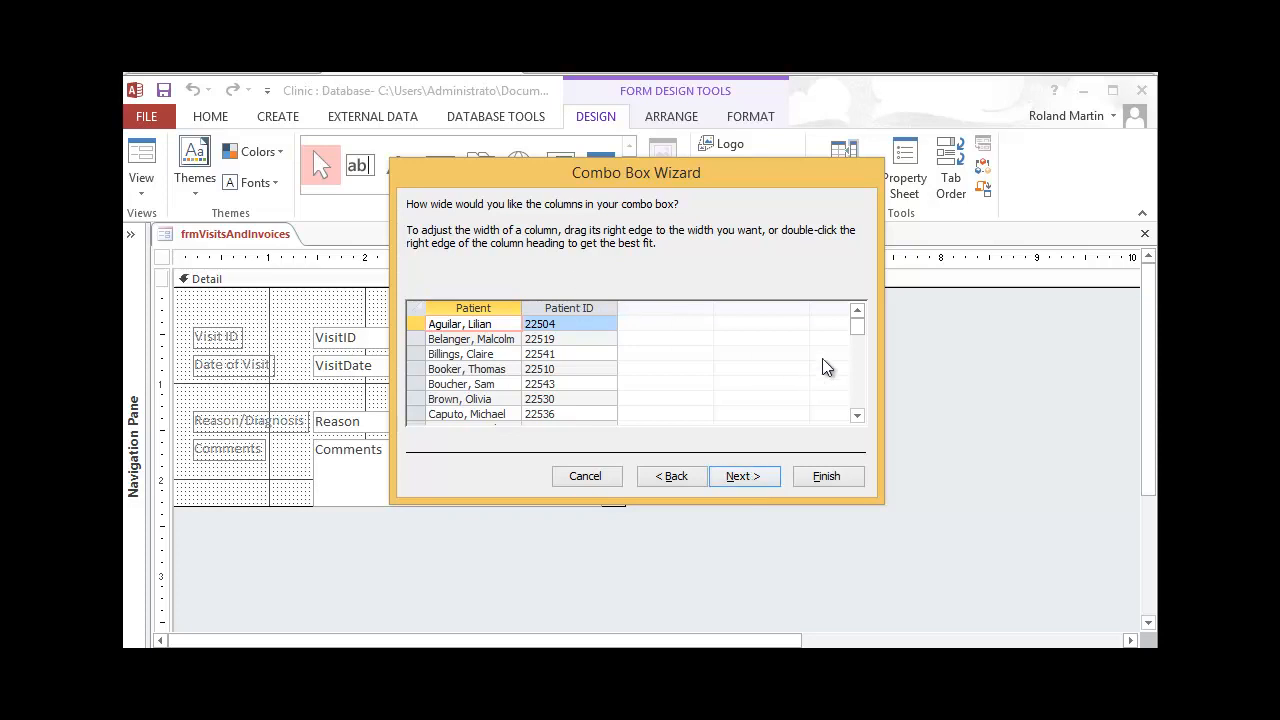
Step: Widen the combo box's Patient column until the longest entries in the list fit completely, and accept the column widths
drag(858, 331, 861, 345)
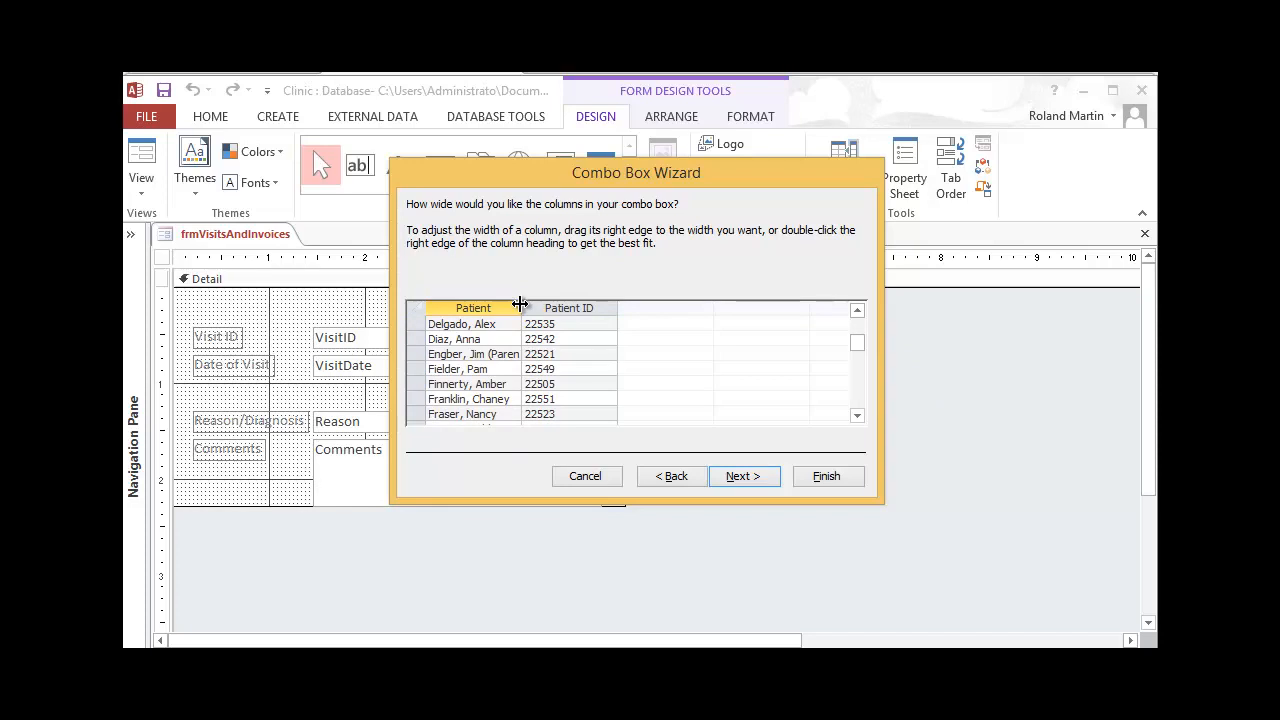
double_click(521, 303)
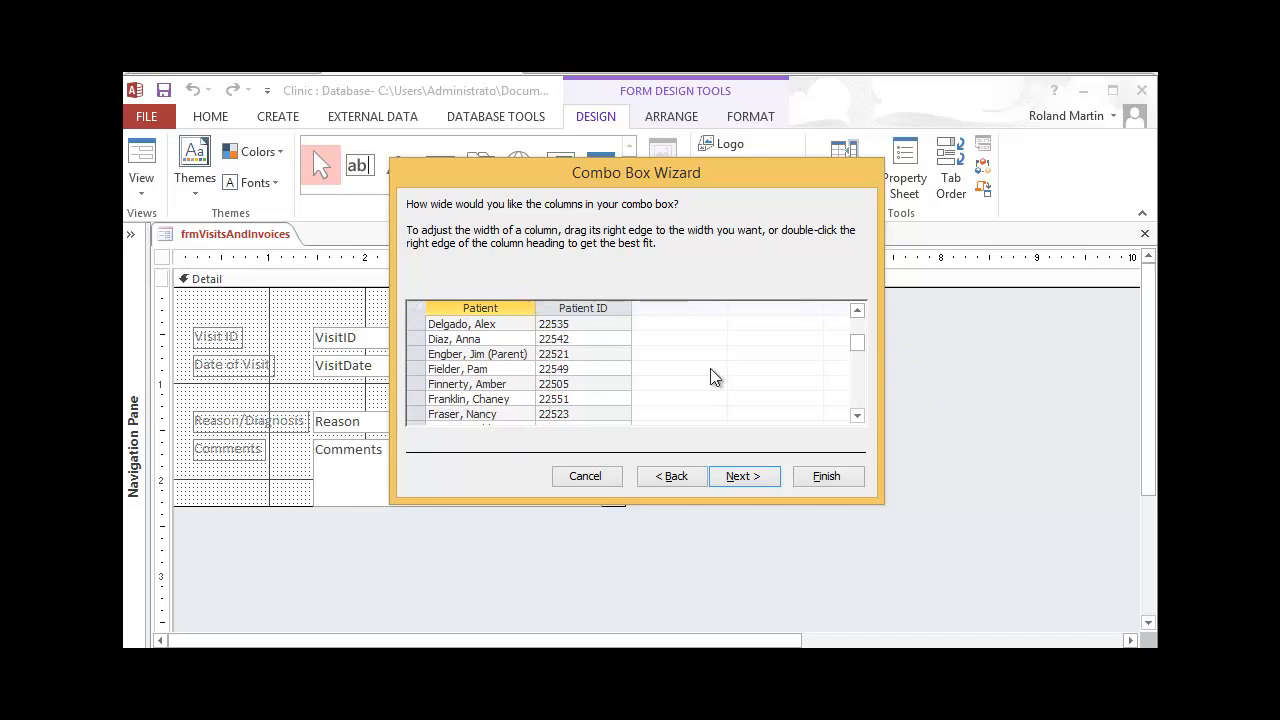
drag(855, 349, 859, 386)
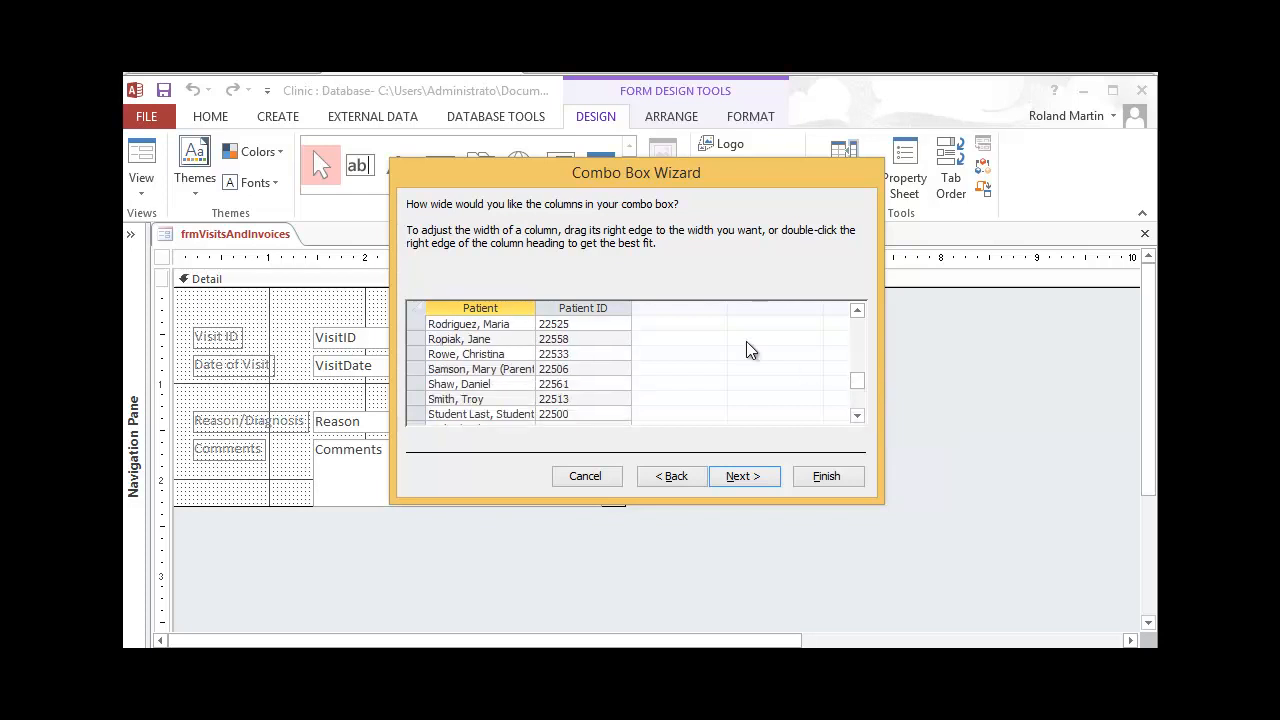
drag(535, 303, 568, 304)
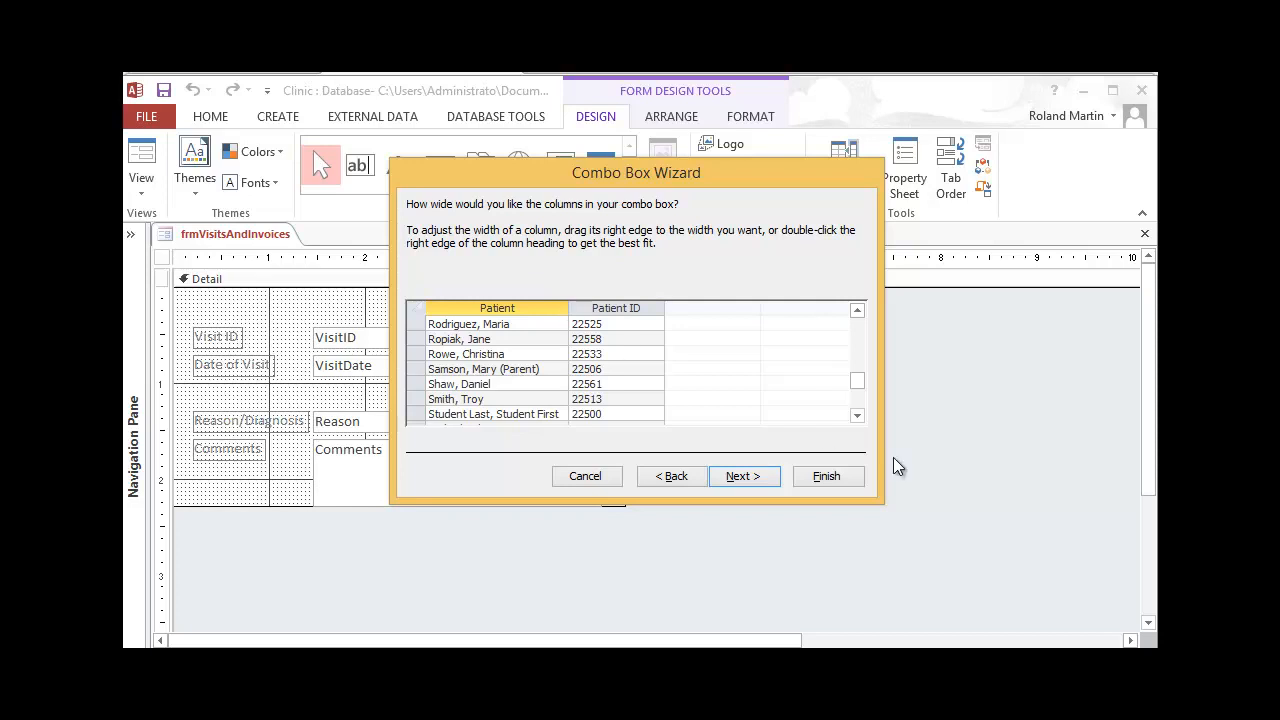
drag(859, 379, 857, 318)
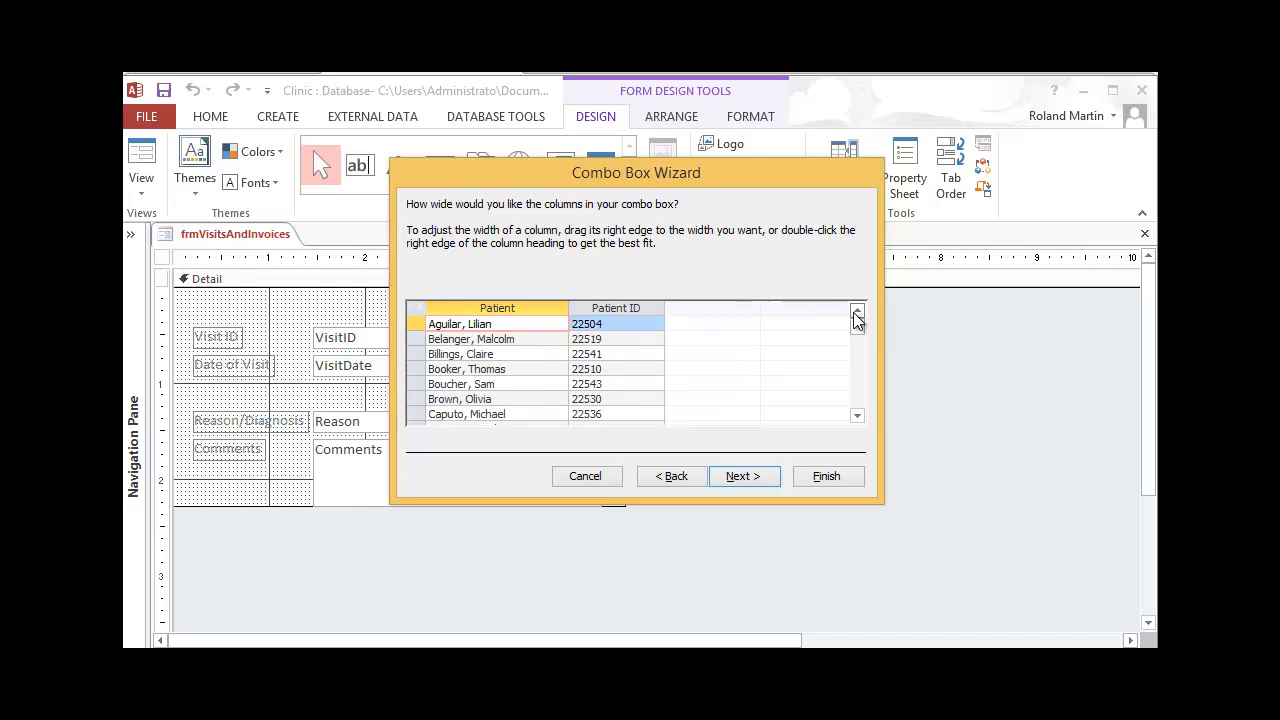
click(756, 477)
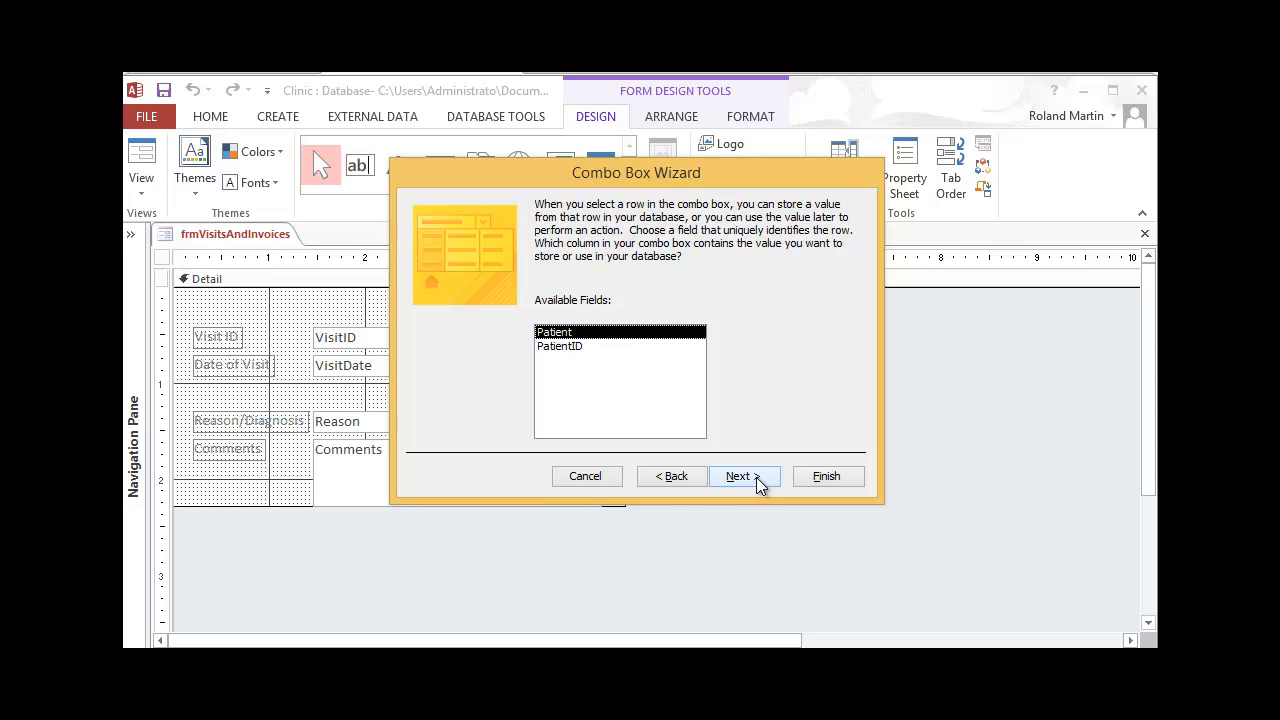
Step: Store the combo box's PatientID column value in the form's PatientID field and copy that field name
click(558, 347)
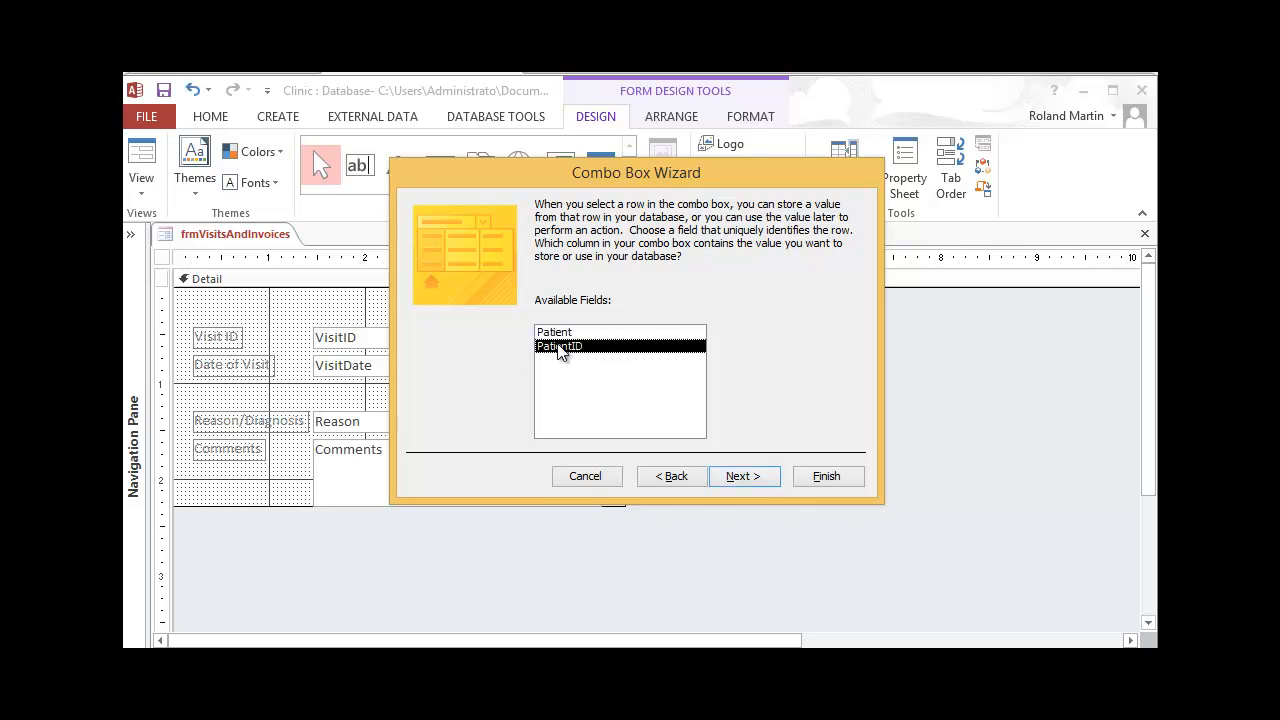
click(766, 478)
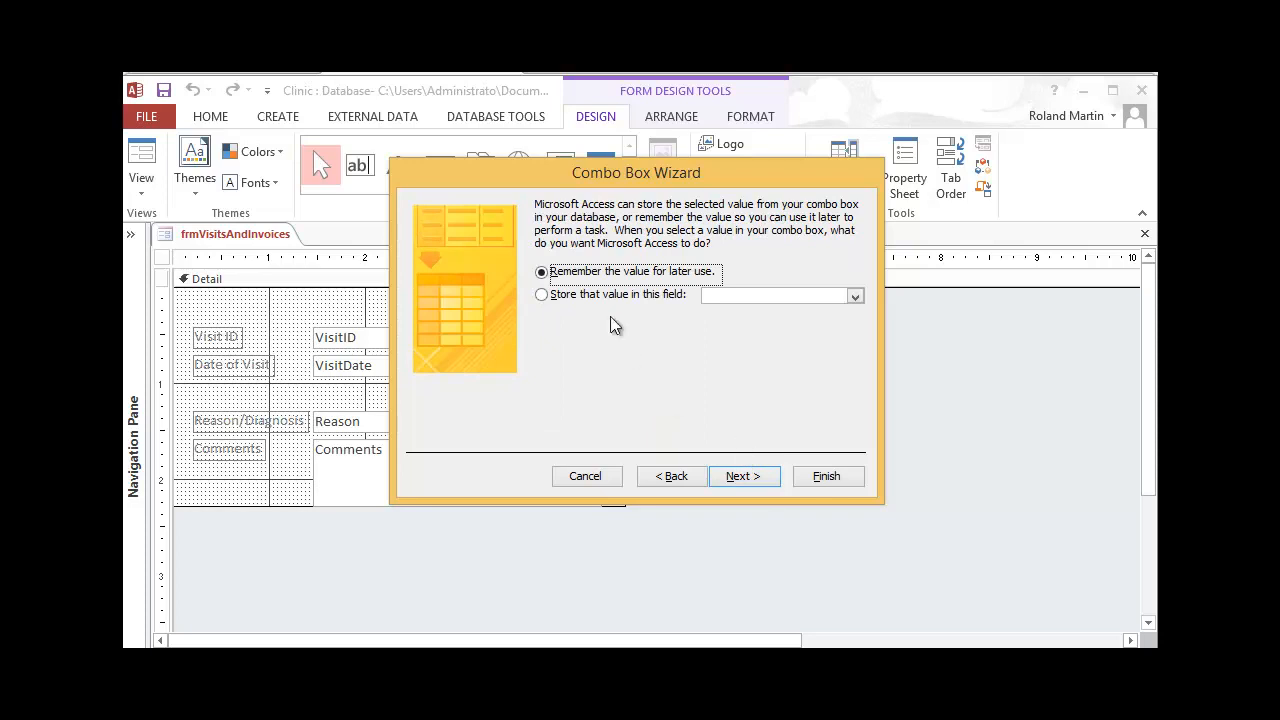
click(540, 298)
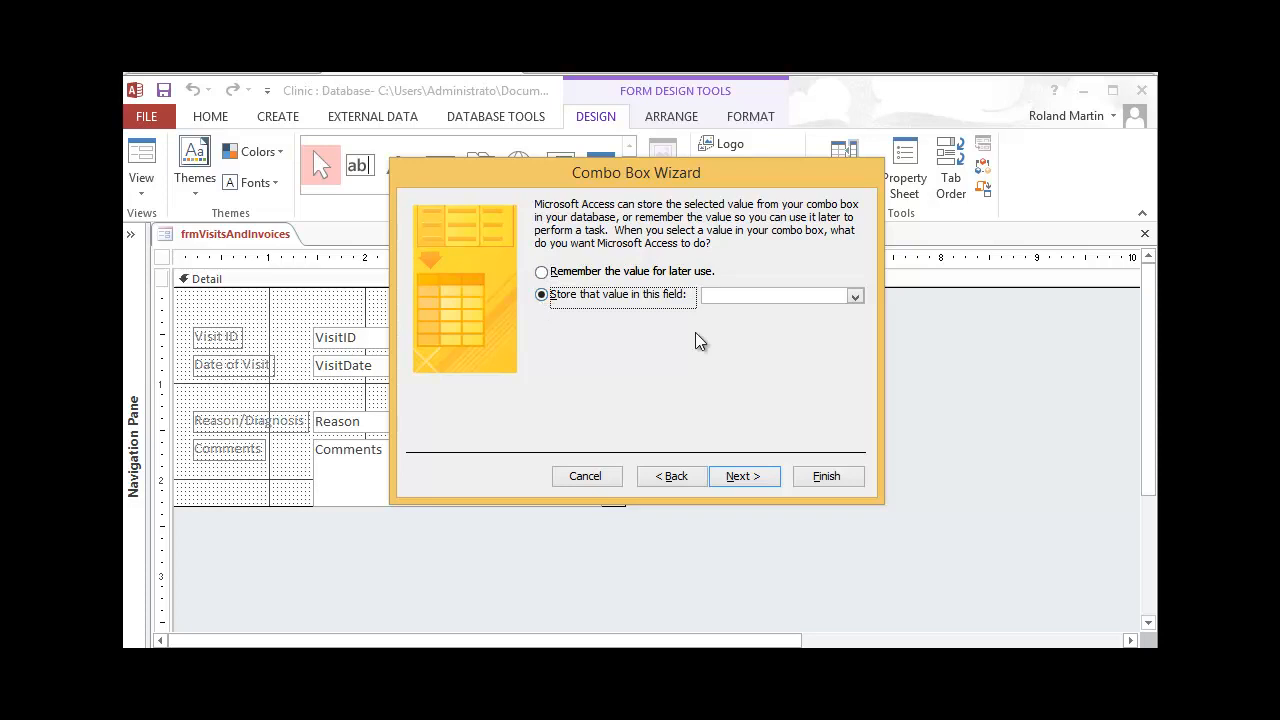
click(855, 298)
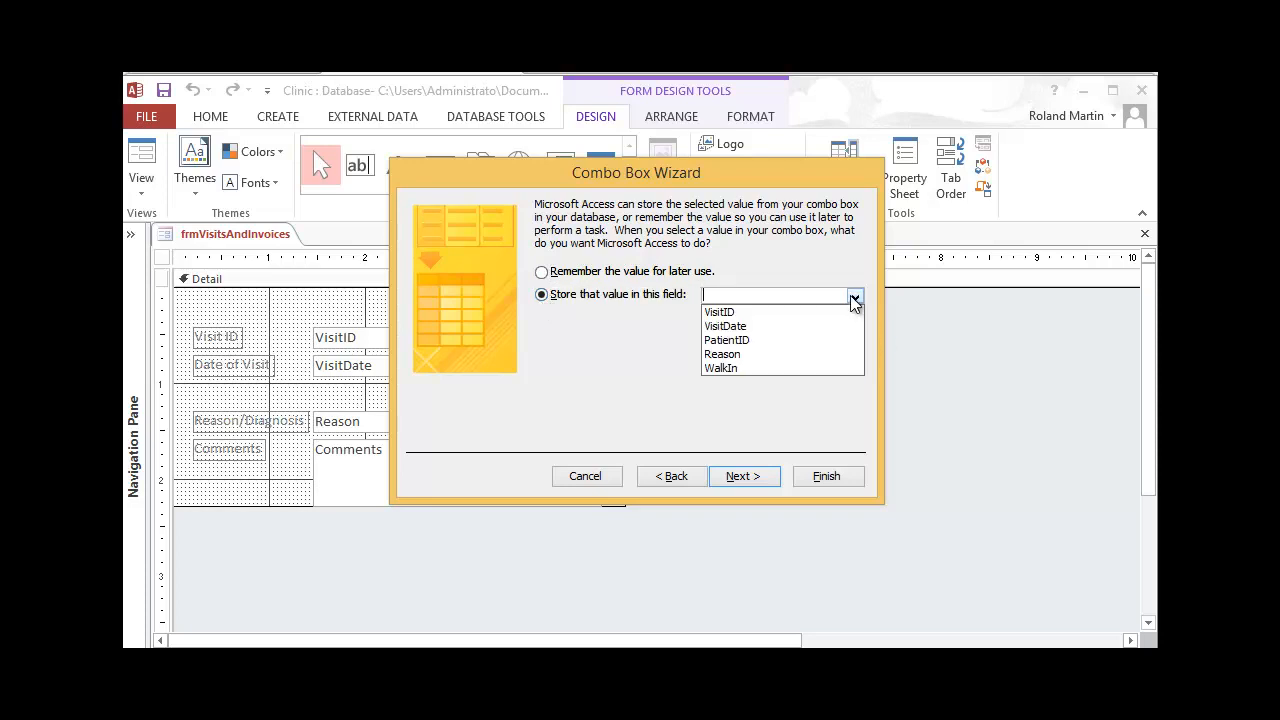
click(742, 340)
key(ctrl+c)
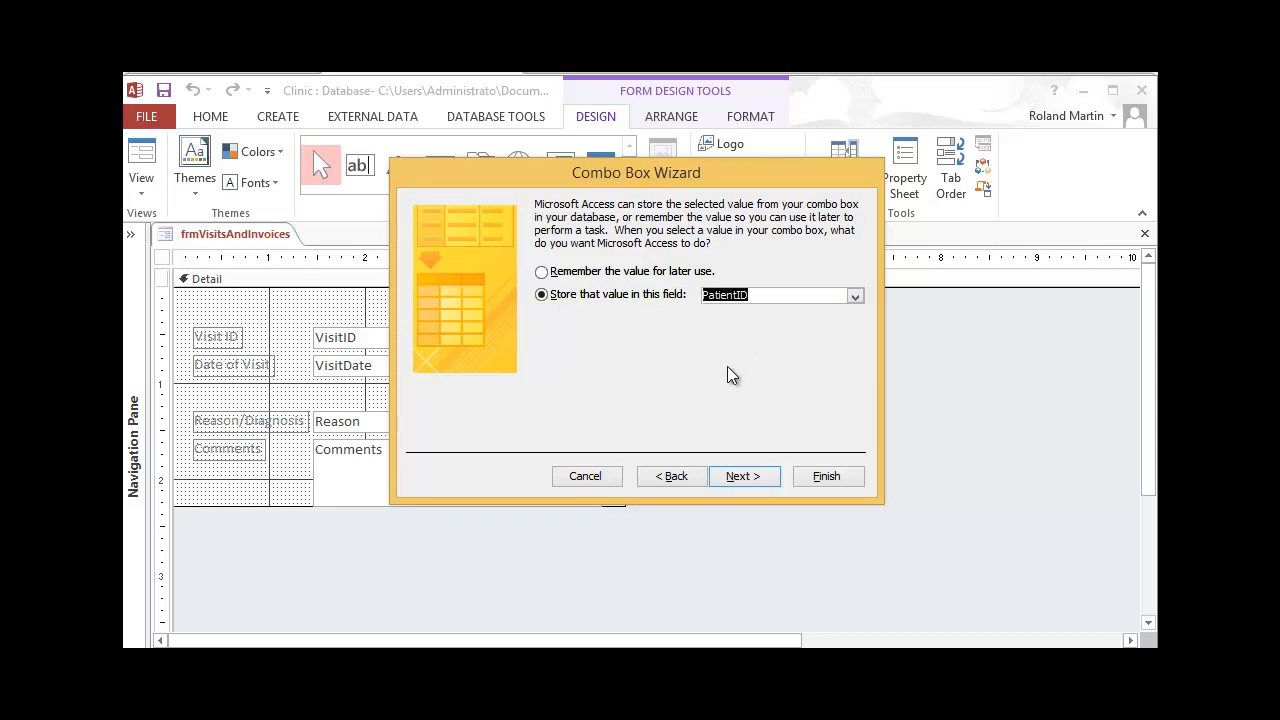
Step: Label the new combo box PatientID by pasting the copied field name, and finish the Combo Box Wizard
click(757, 477)
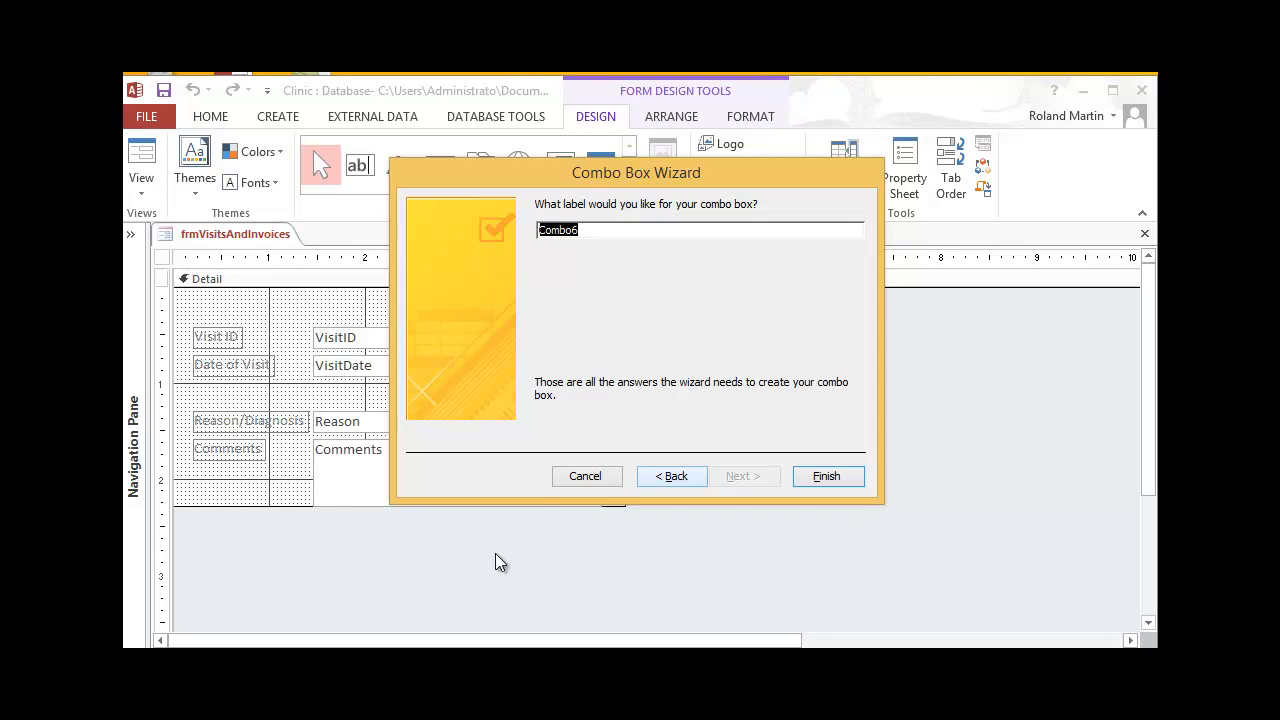
key(ctrl+v)
click(832, 478)
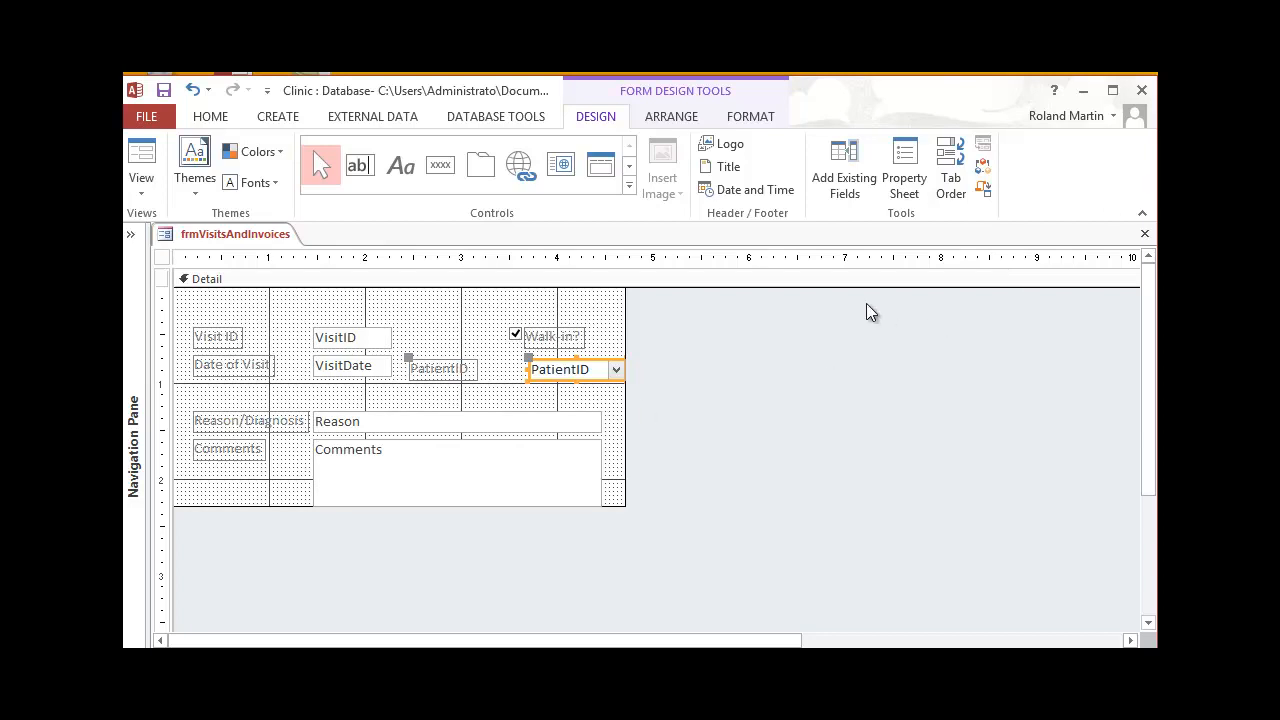
Step: Consult the online textbook's caption instructions and change the caption of the combo box's PatientID label in Access to Patient ID
key(alt+Tab)
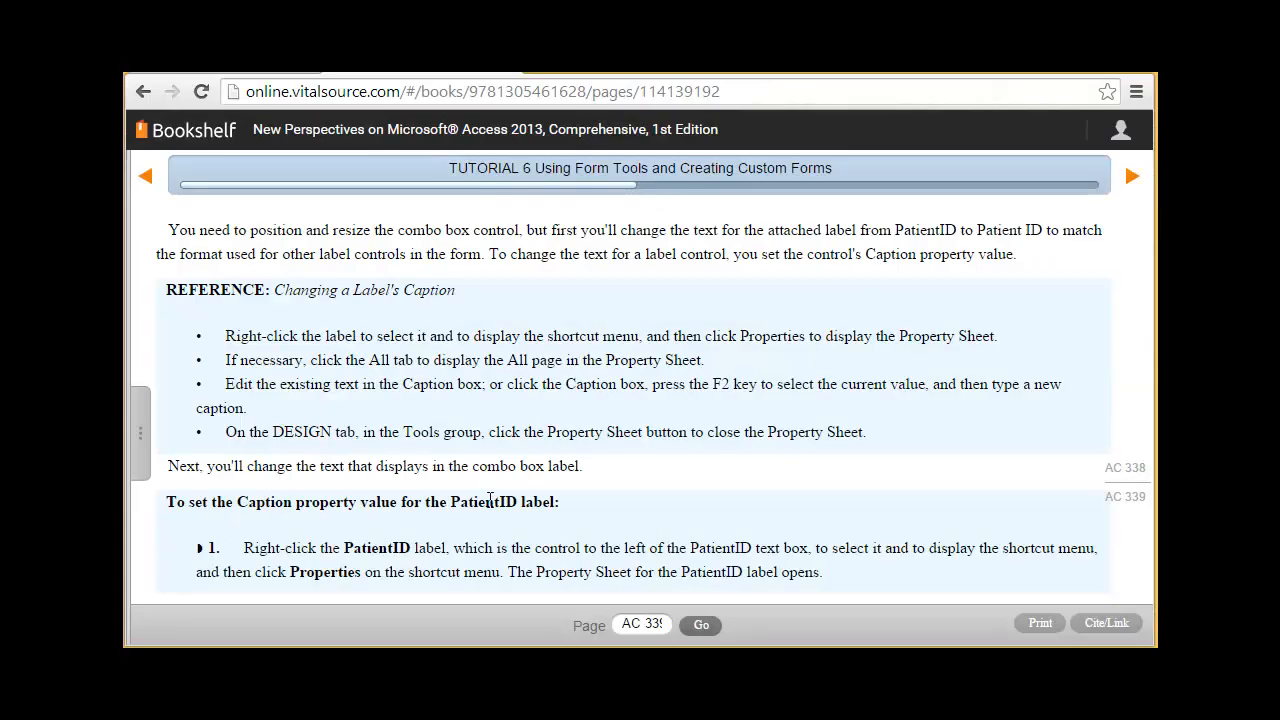
click(1132, 176)
scroll(731, 364, down, 4)
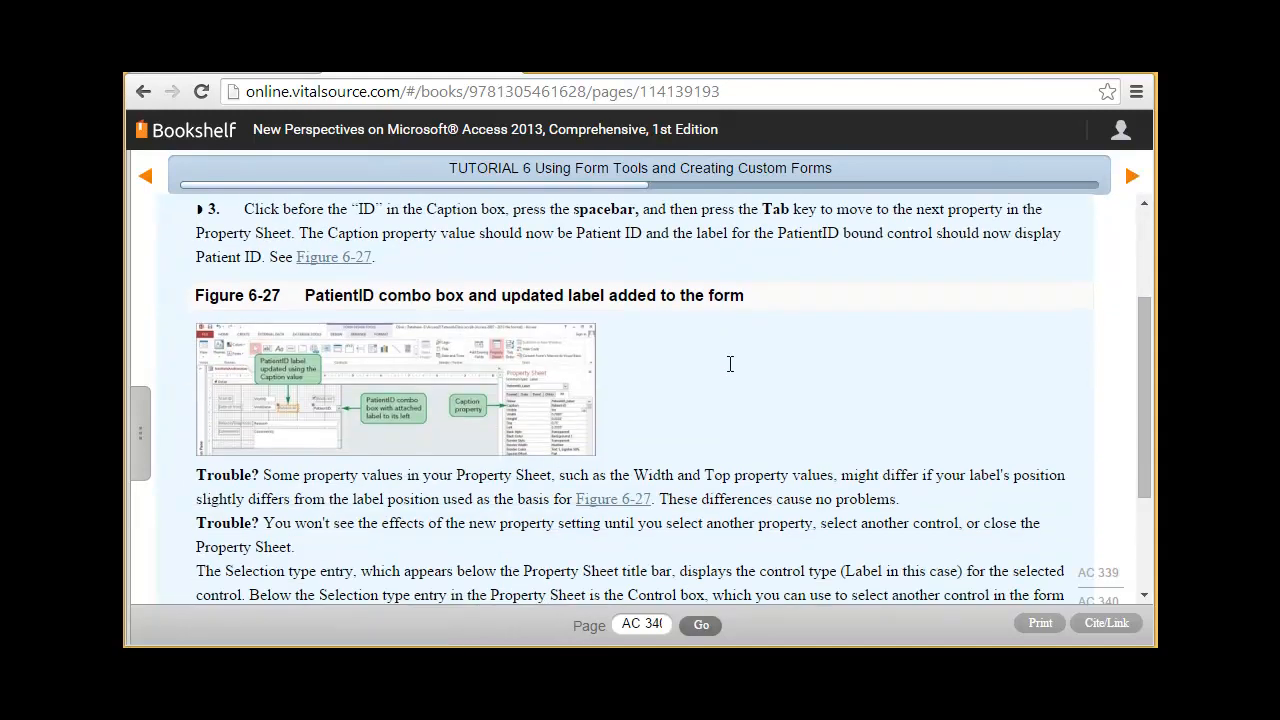
scroll(731, 364, up, 4)
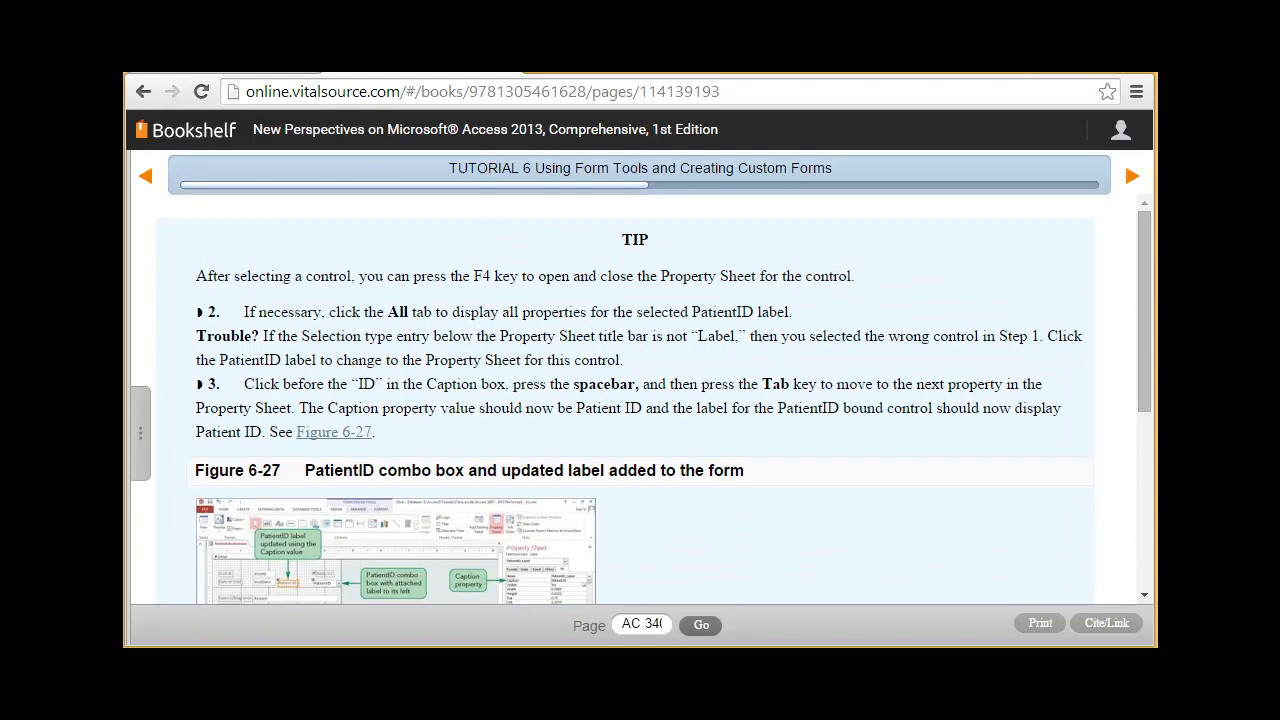
key(alt+Tab)
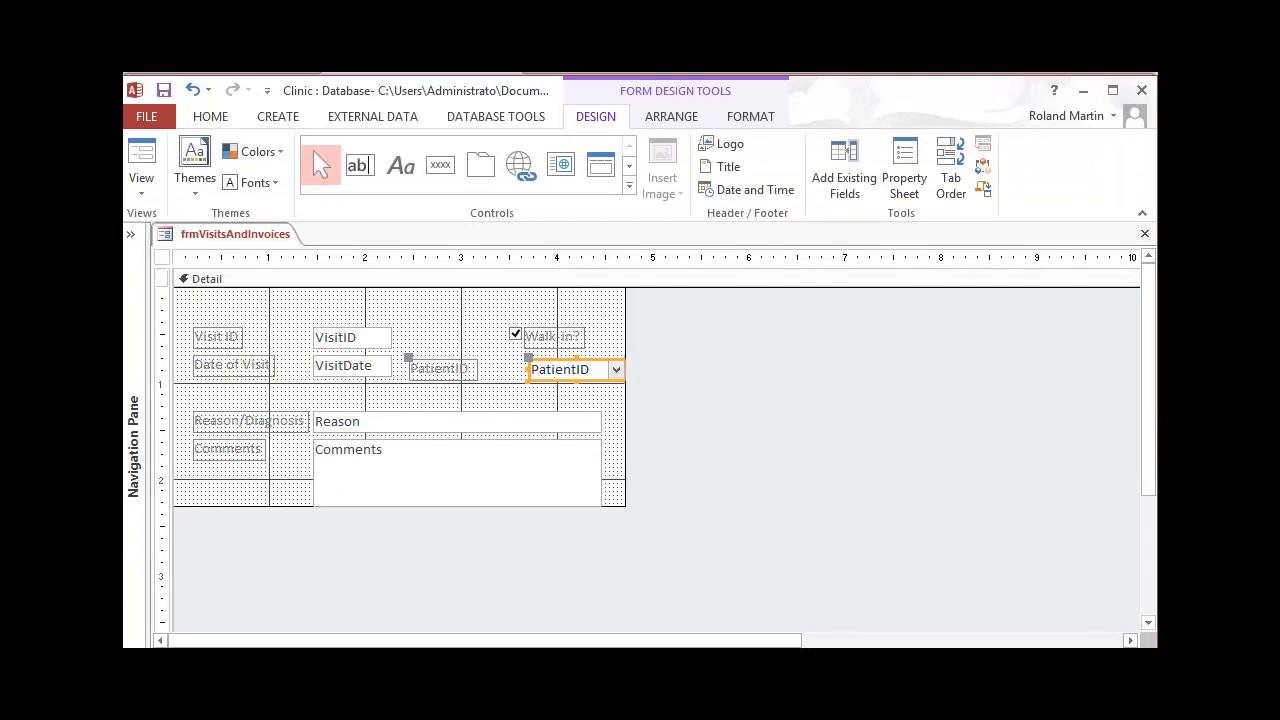
right_click(560, 367)
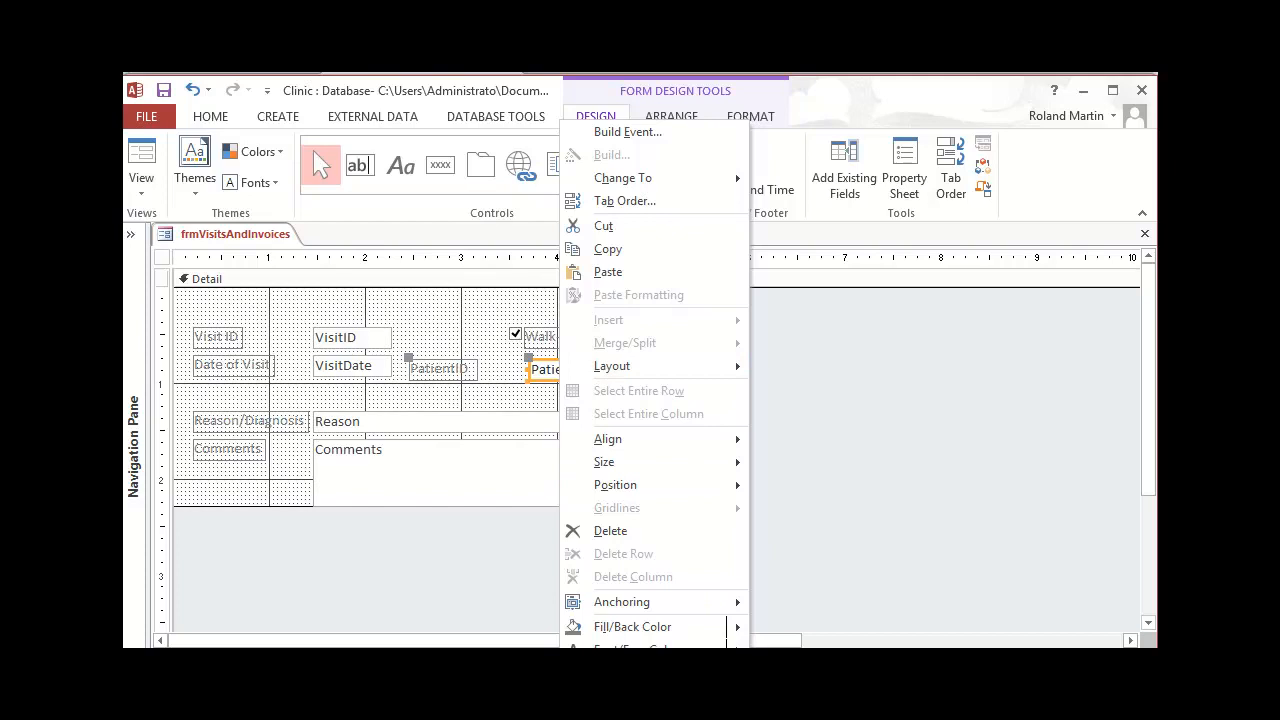
click(620, 712)
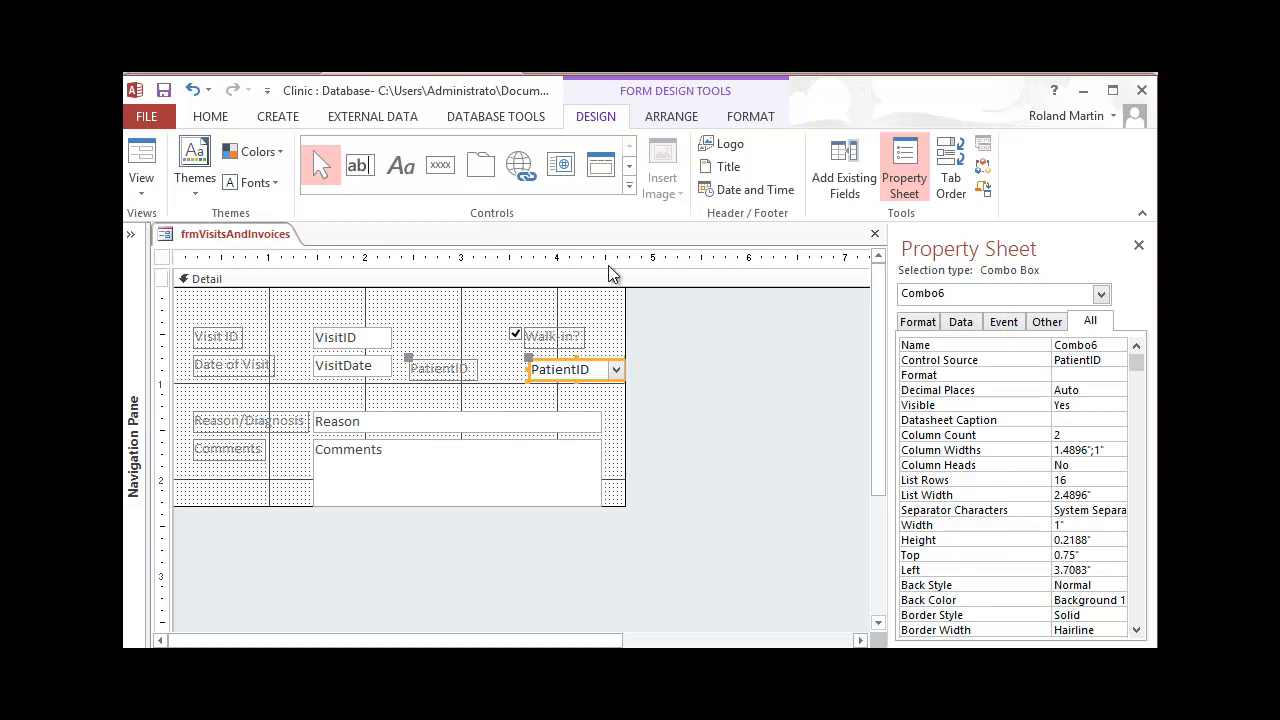
click(452, 362)
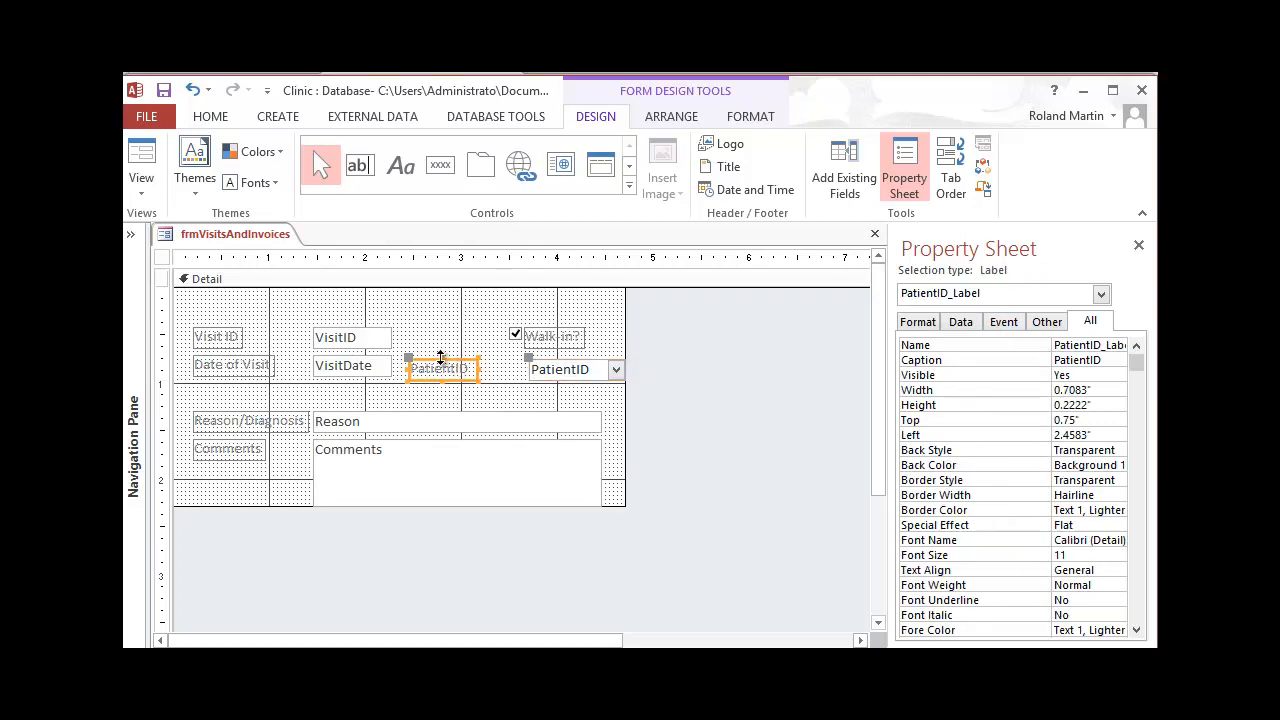
click(1086, 360)
key(Return)
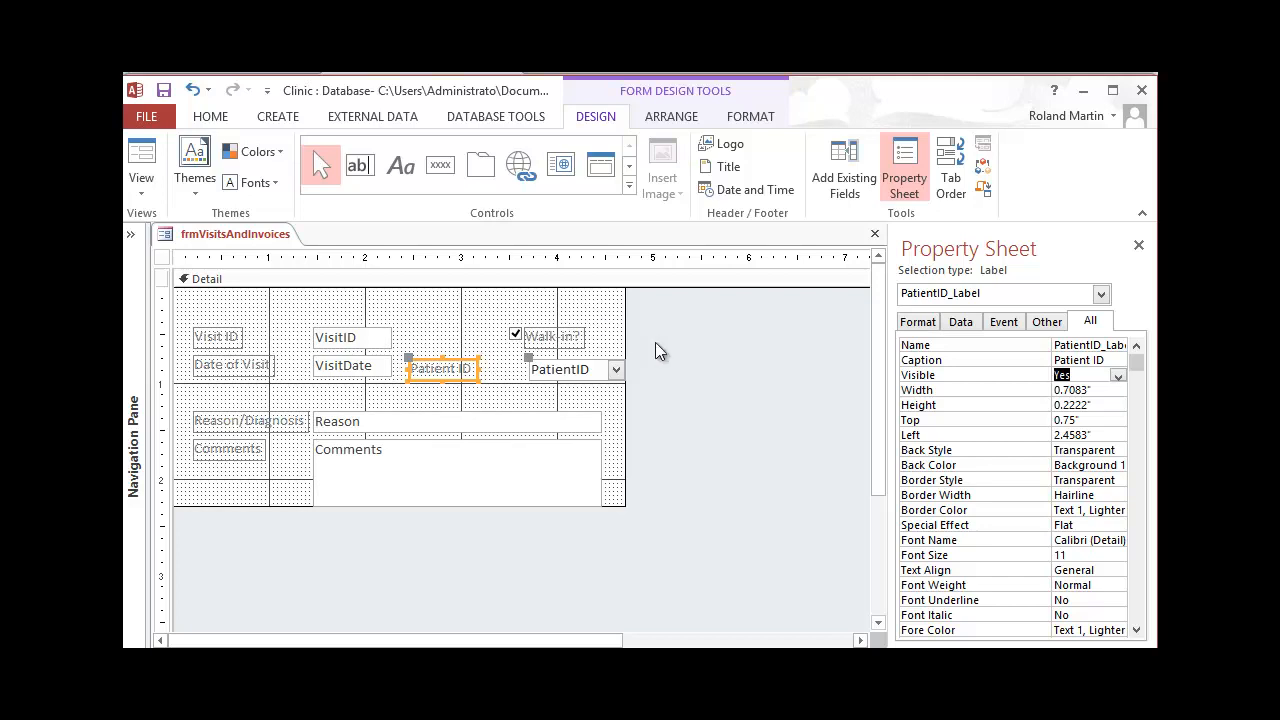
click(1138, 246)
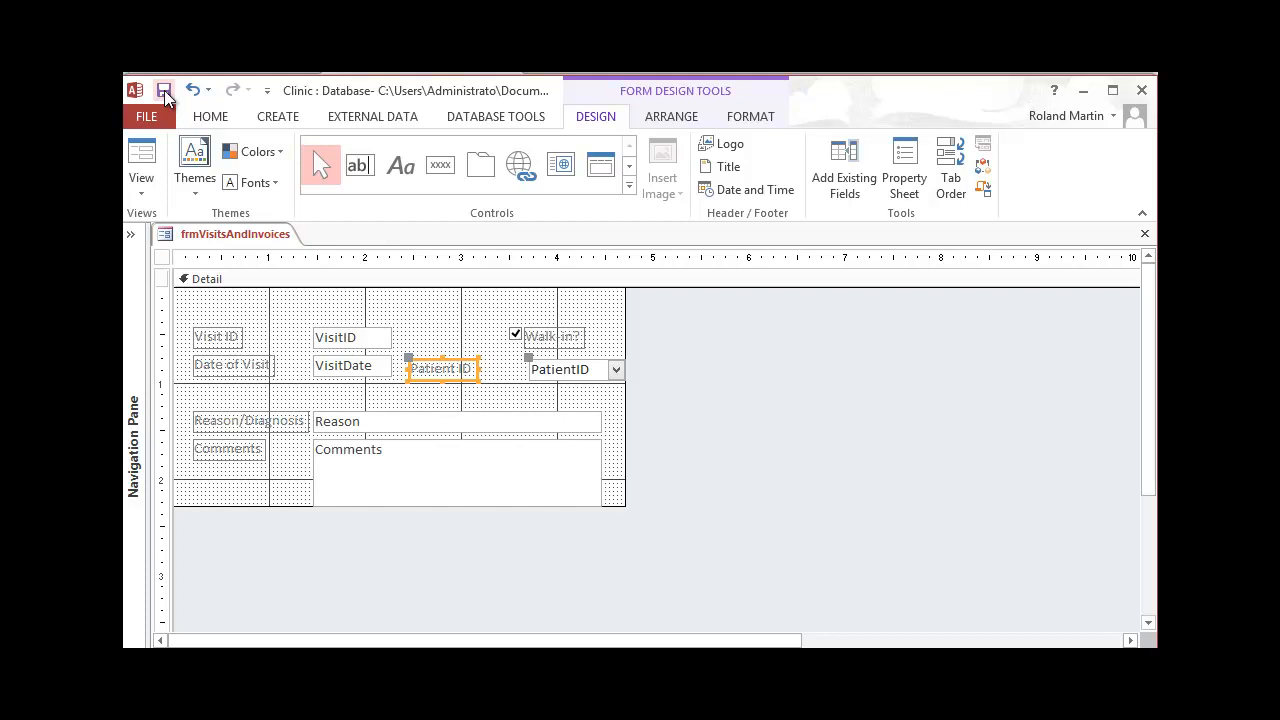
Step: Check the textbook's combo box layout steps and move the PatientID combo box with its label above the VisitID controls in Access
mouse_move(513, 716)
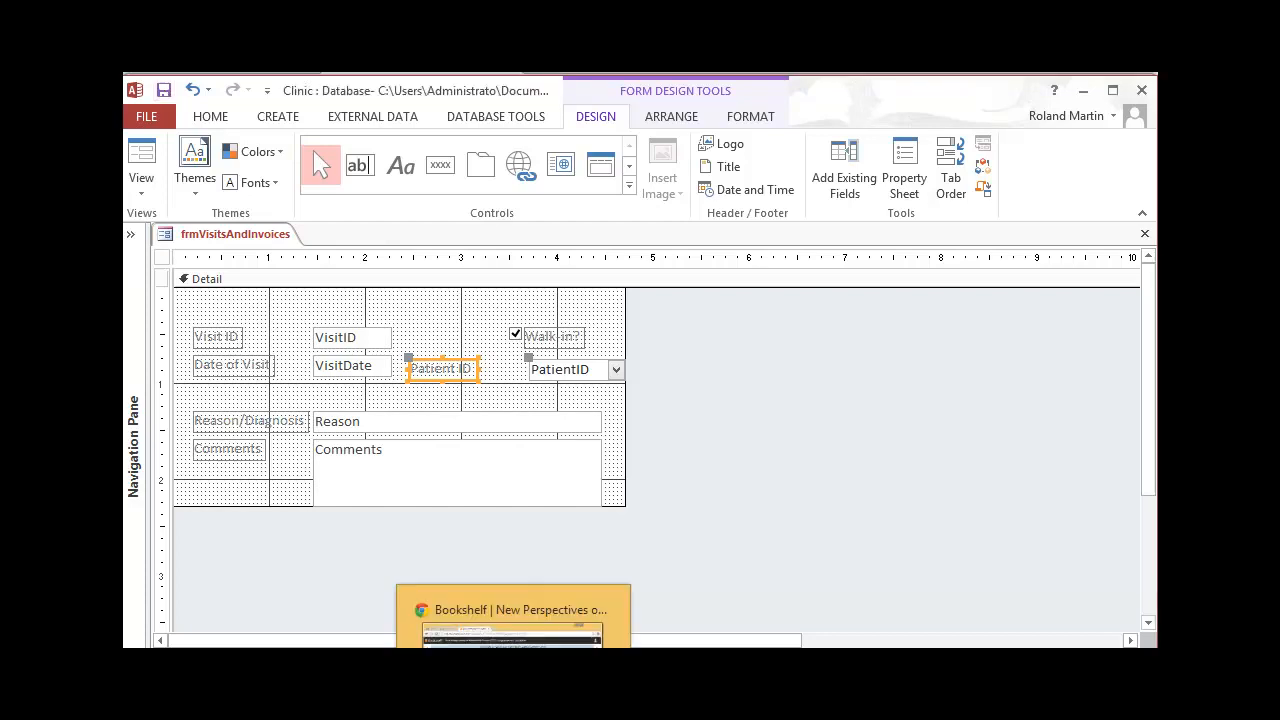
click(513, 716)
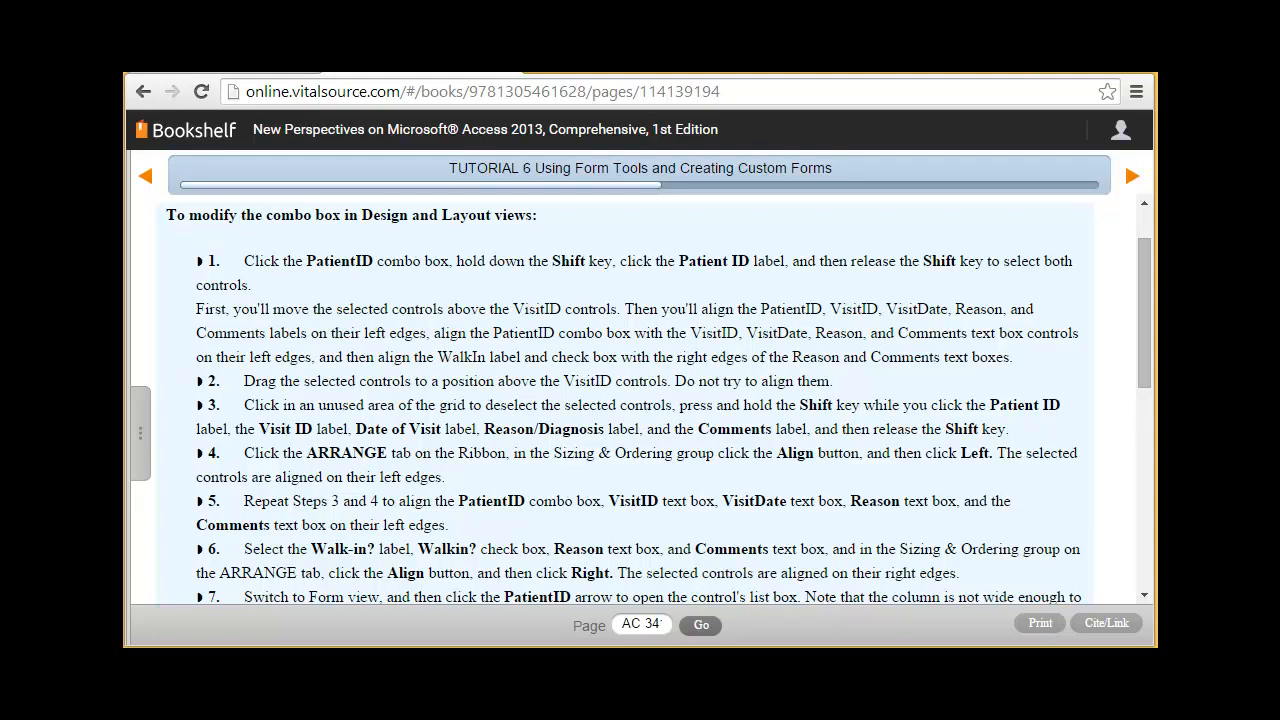
scroll(450, 415, down, 2)
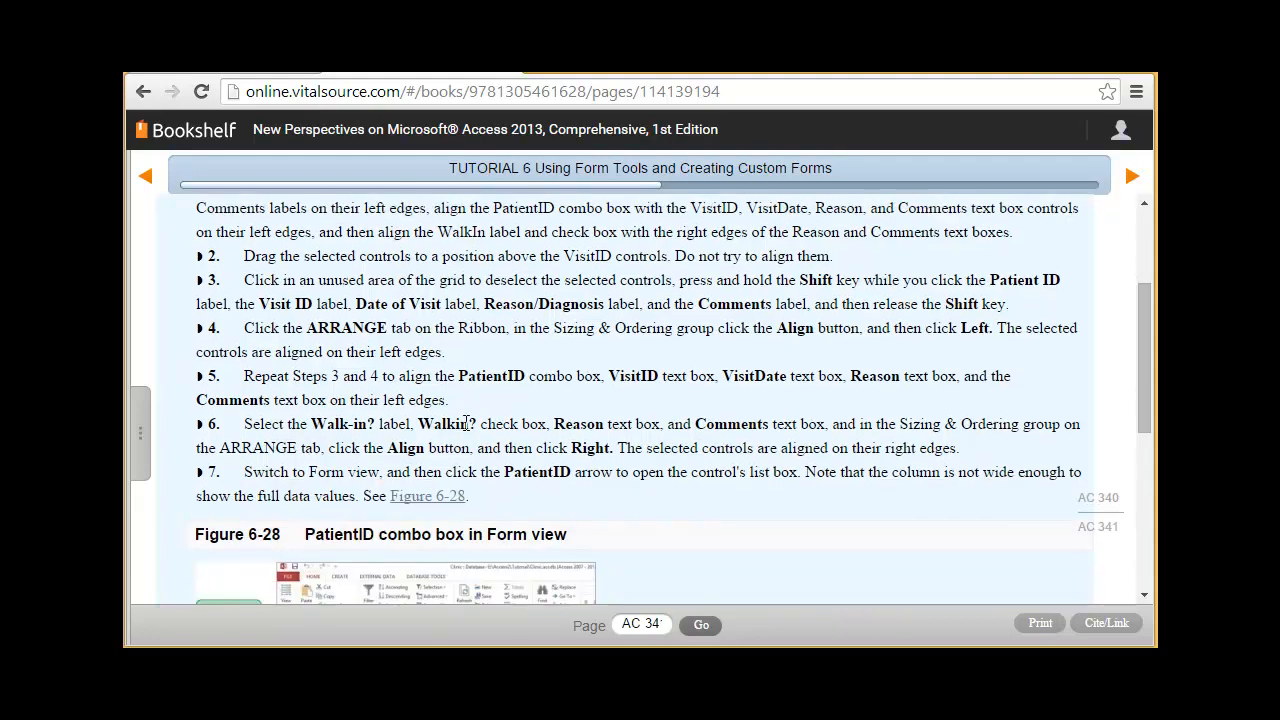
scroll(466, 423, down, 7)
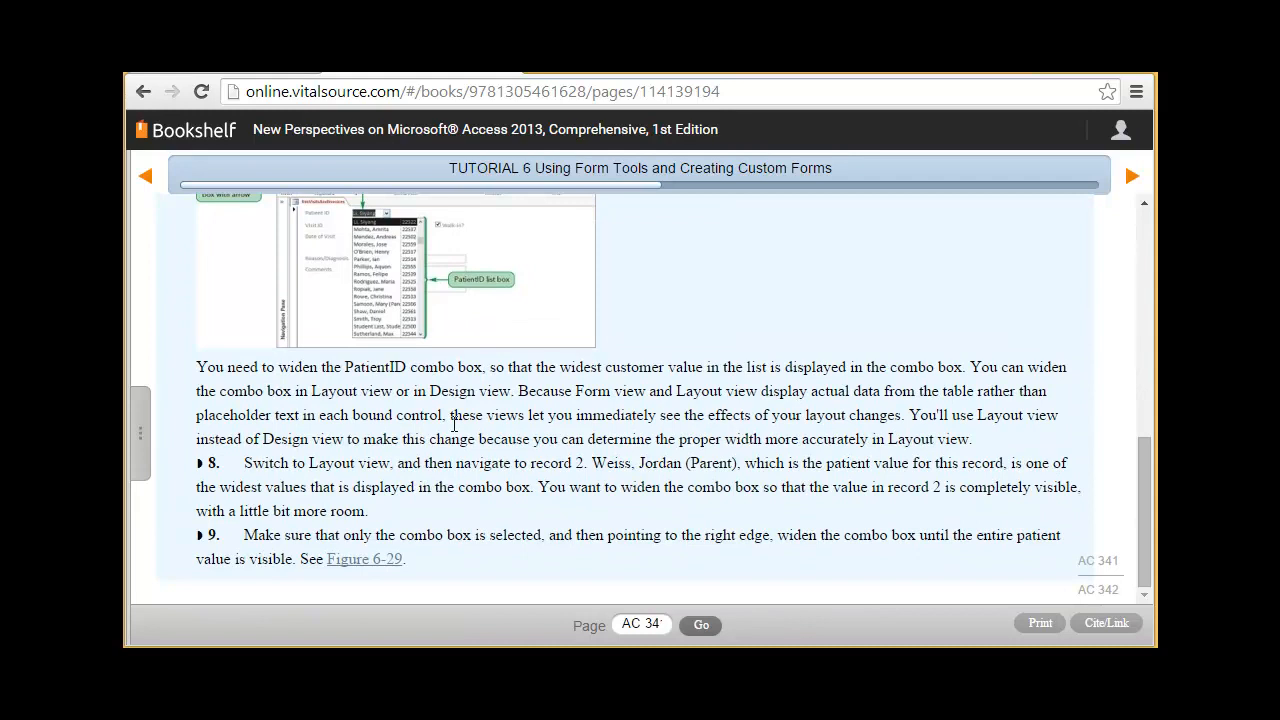
scroll(453, 425, up, 10)
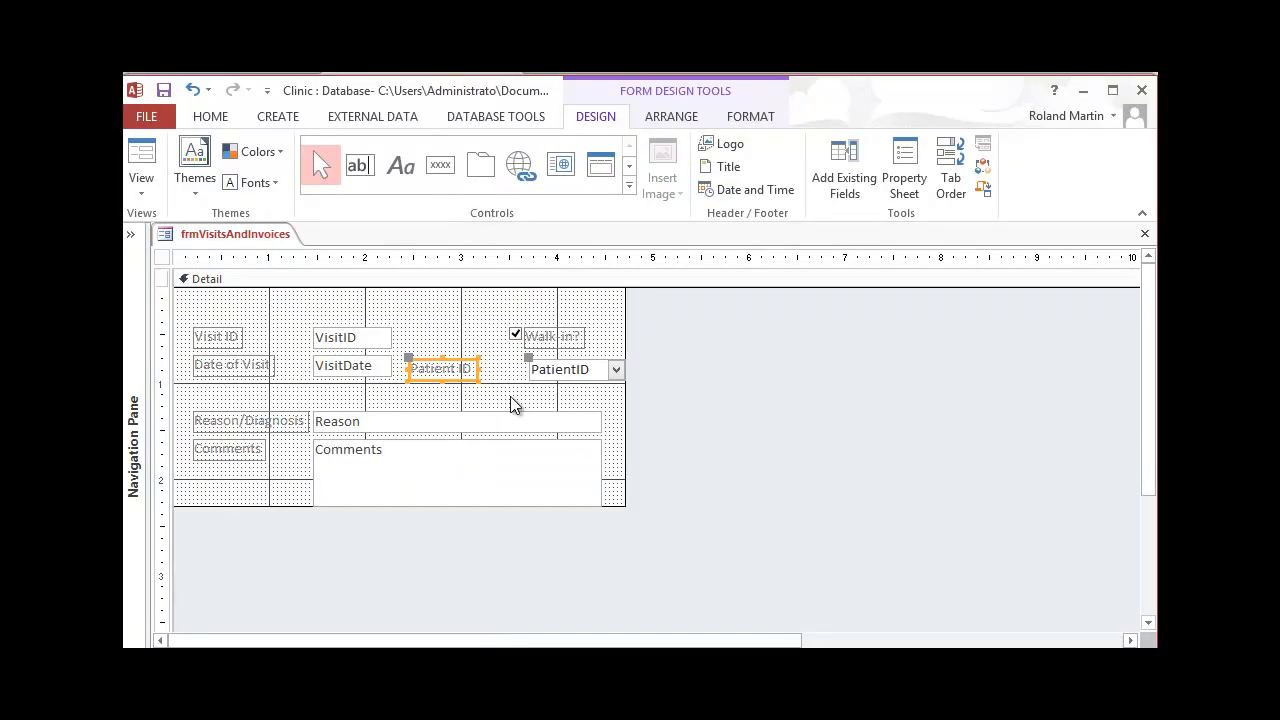
click(529, 370)
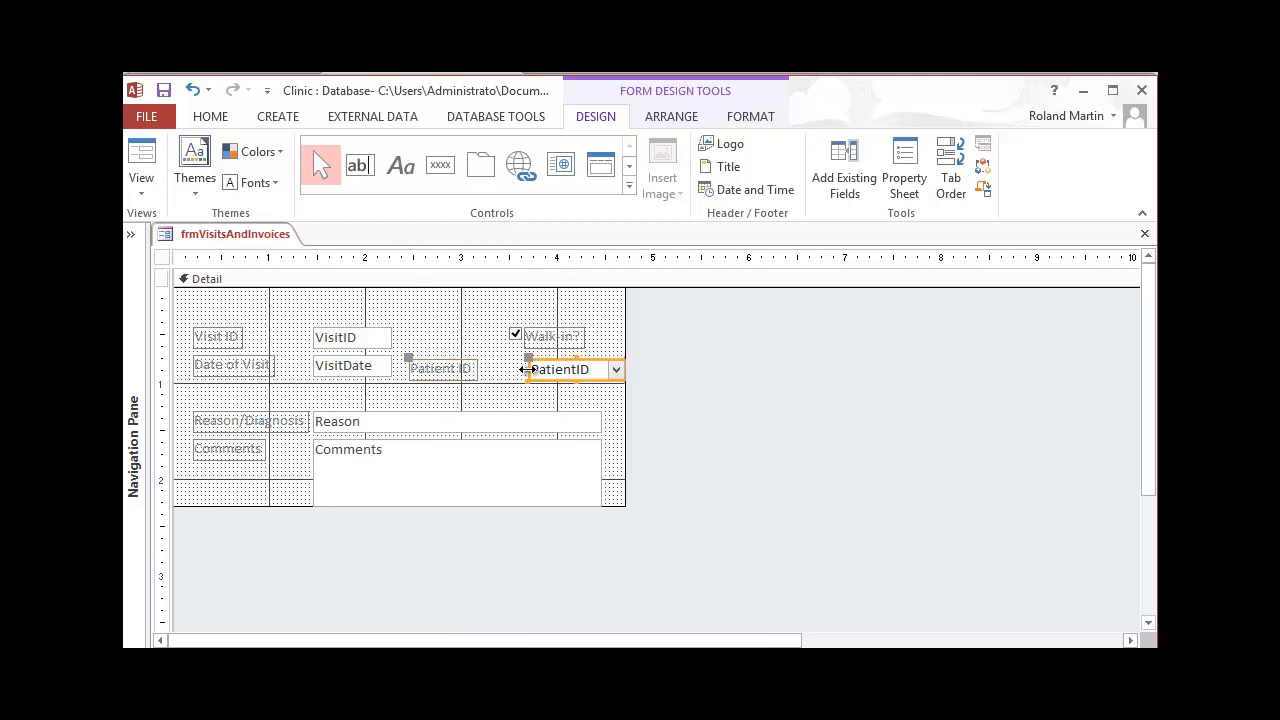
shift+click(453, 368)
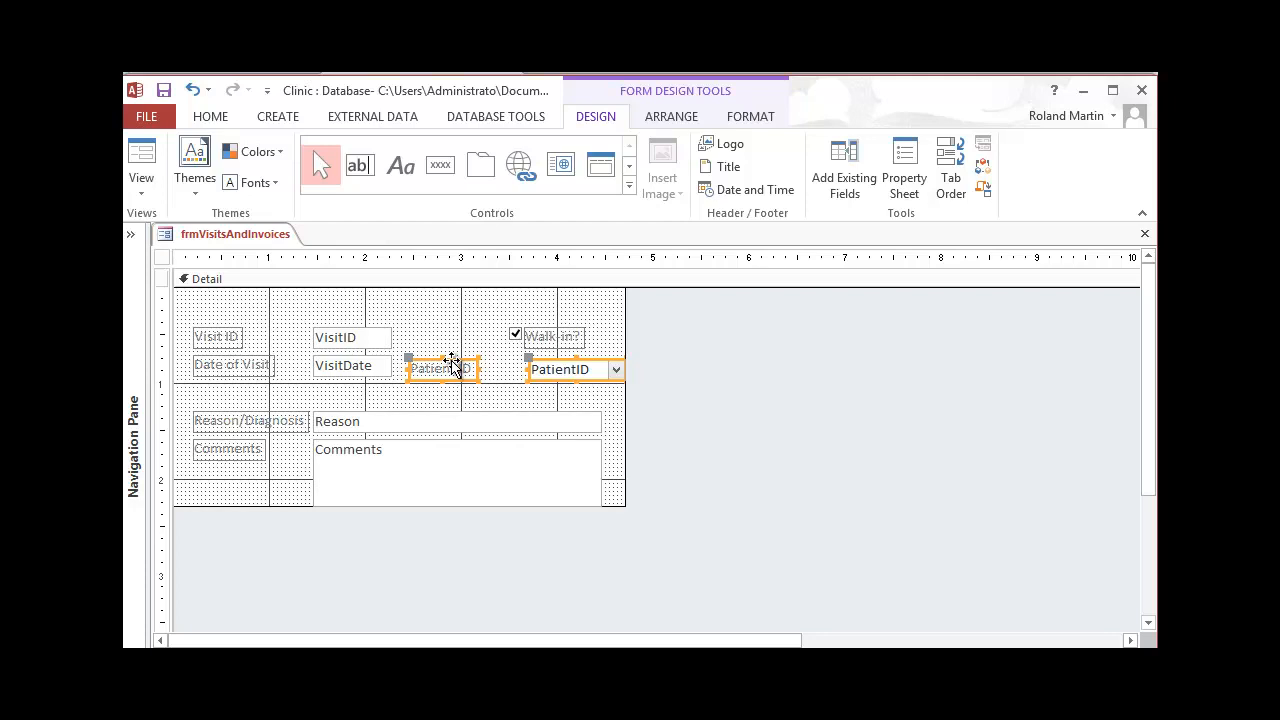
drag(464, 366, 248, 298)
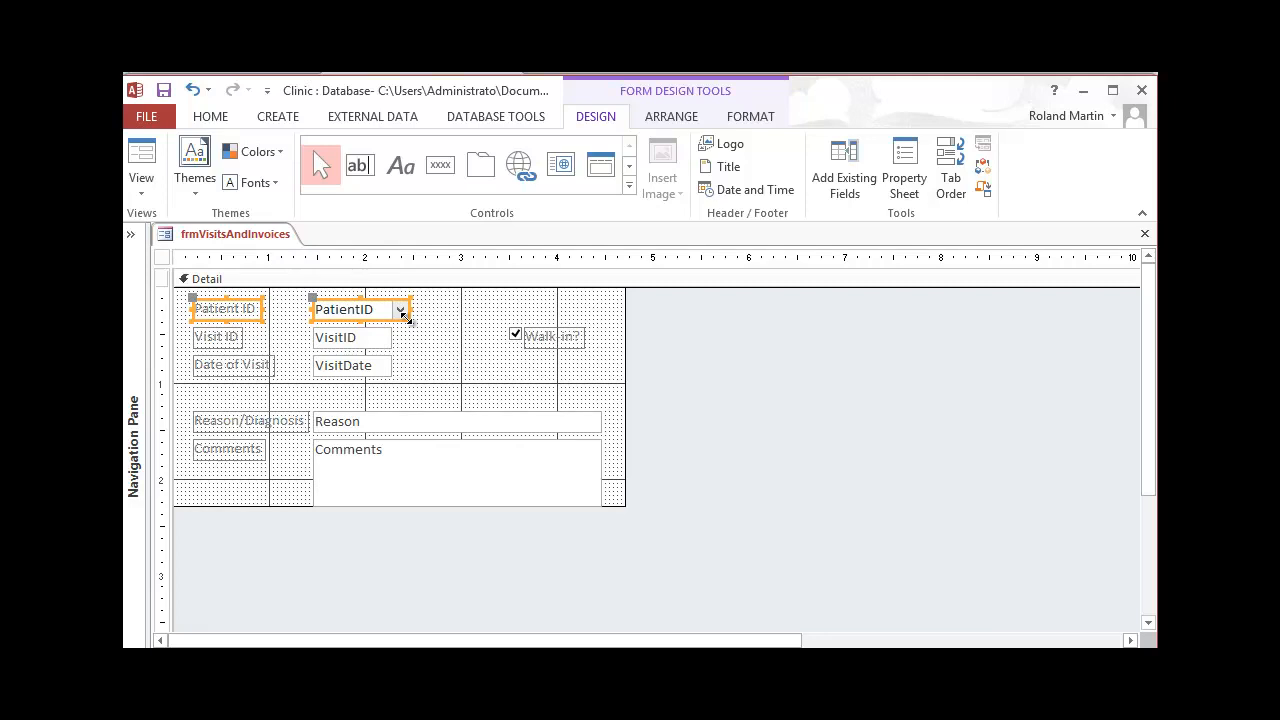
Step: Align the Patient ID, Visit ID, Date of Visit, Reason/Diagnosis and Comments labels on their left edges
click(449, 363)
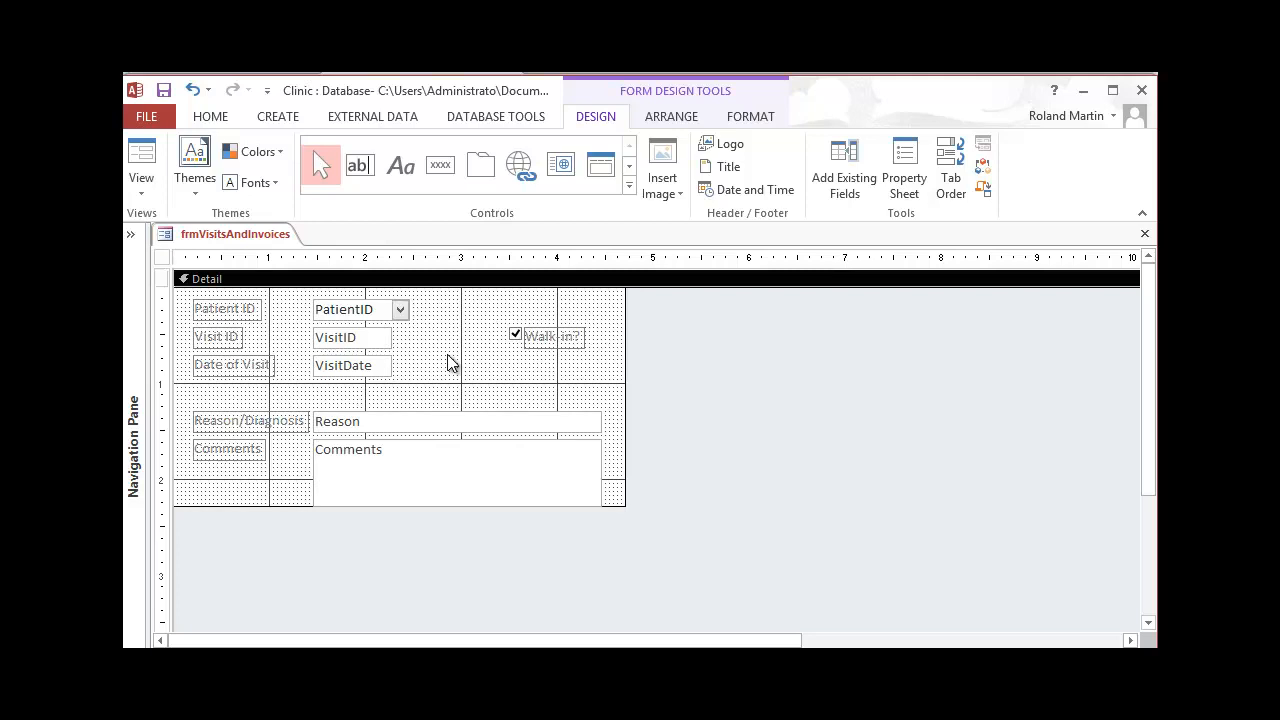
click(246, 320)
shift+click(235, 335)
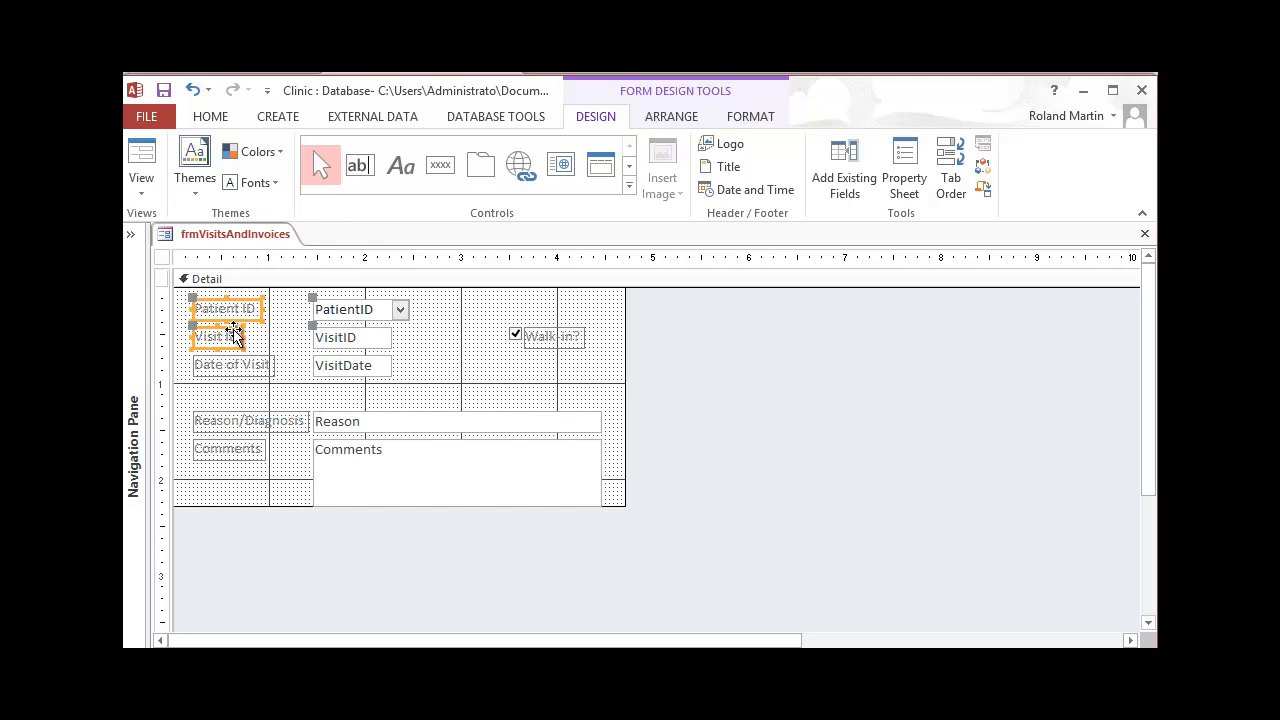
shift+click(238, 364)
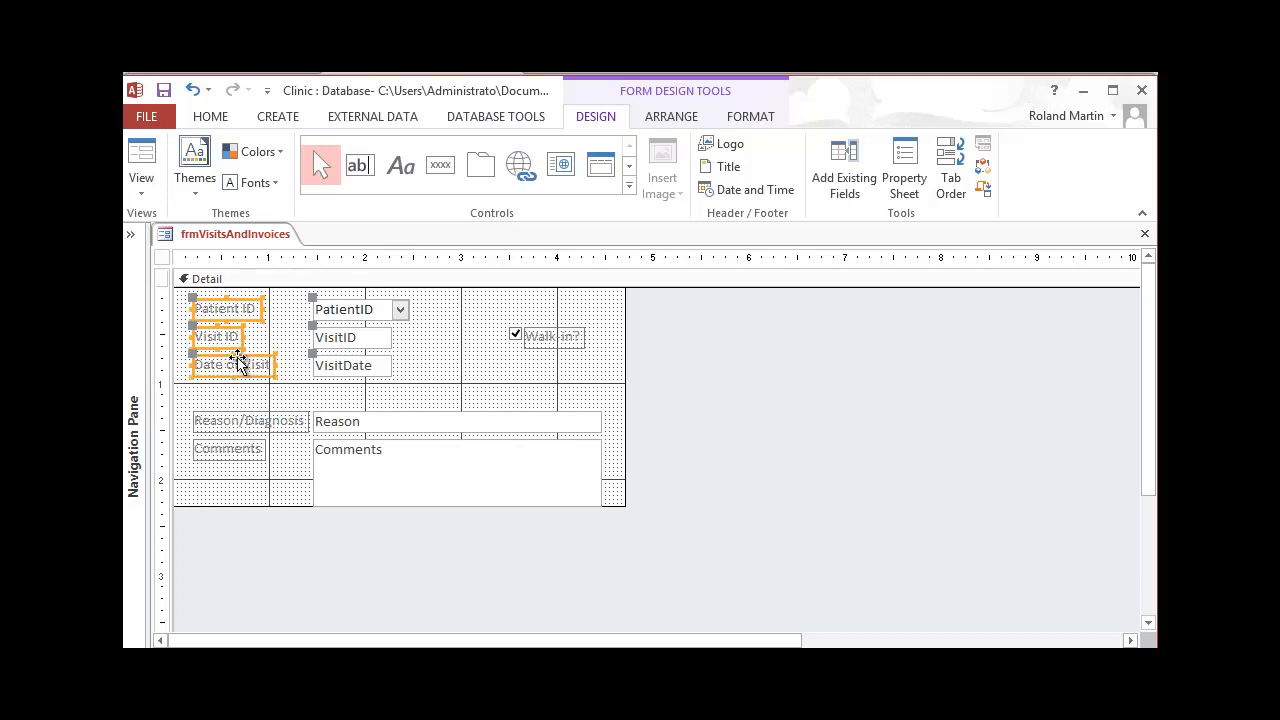
shift+click(226, 419)
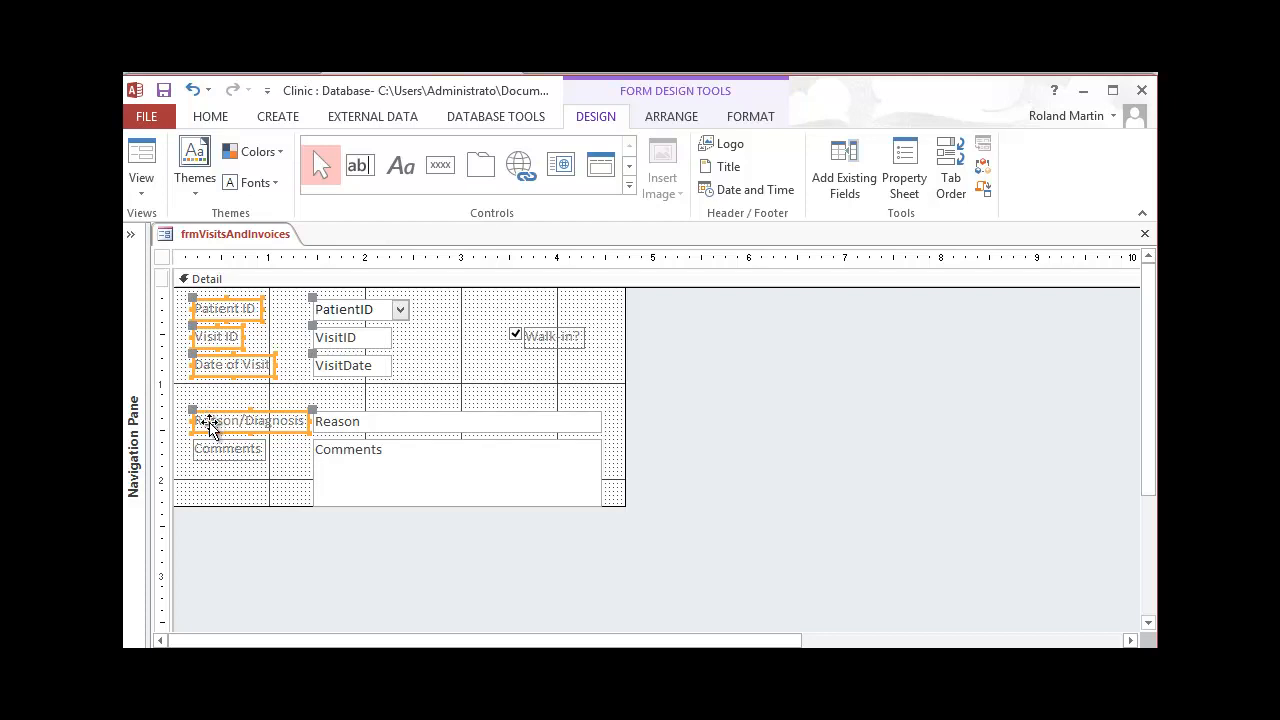
shift+click(213, 448)
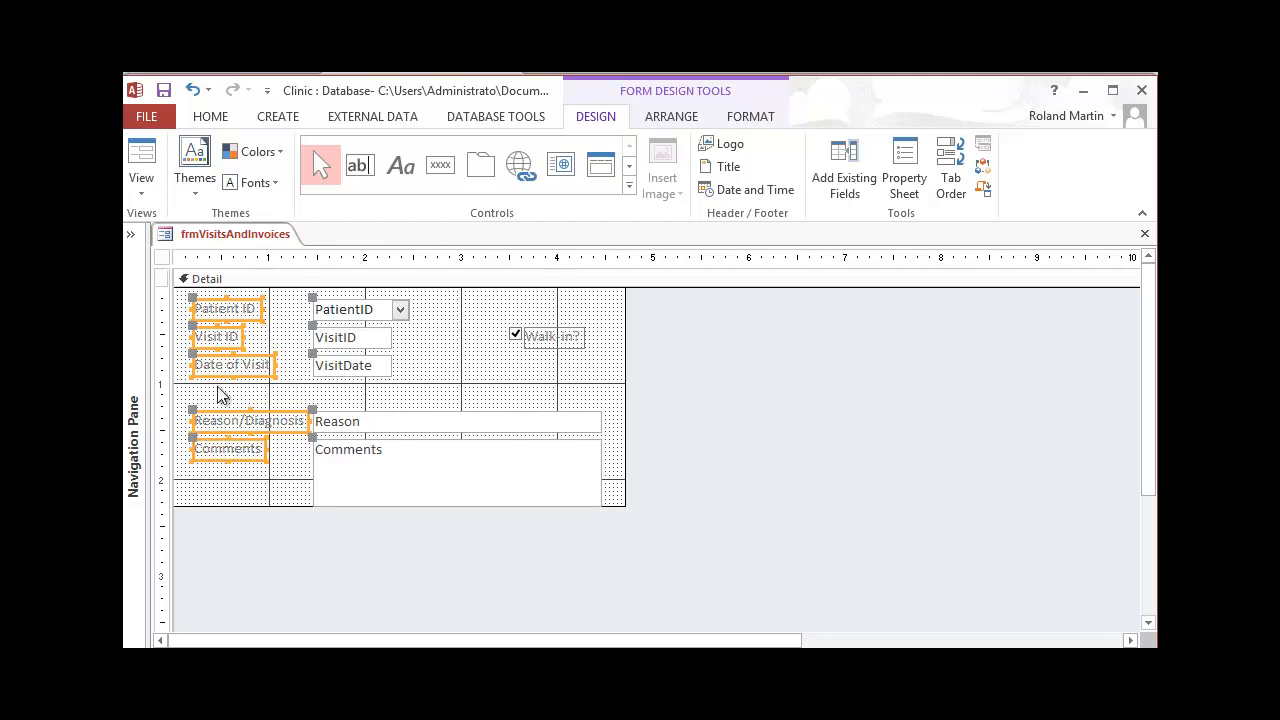
click(668, 118)
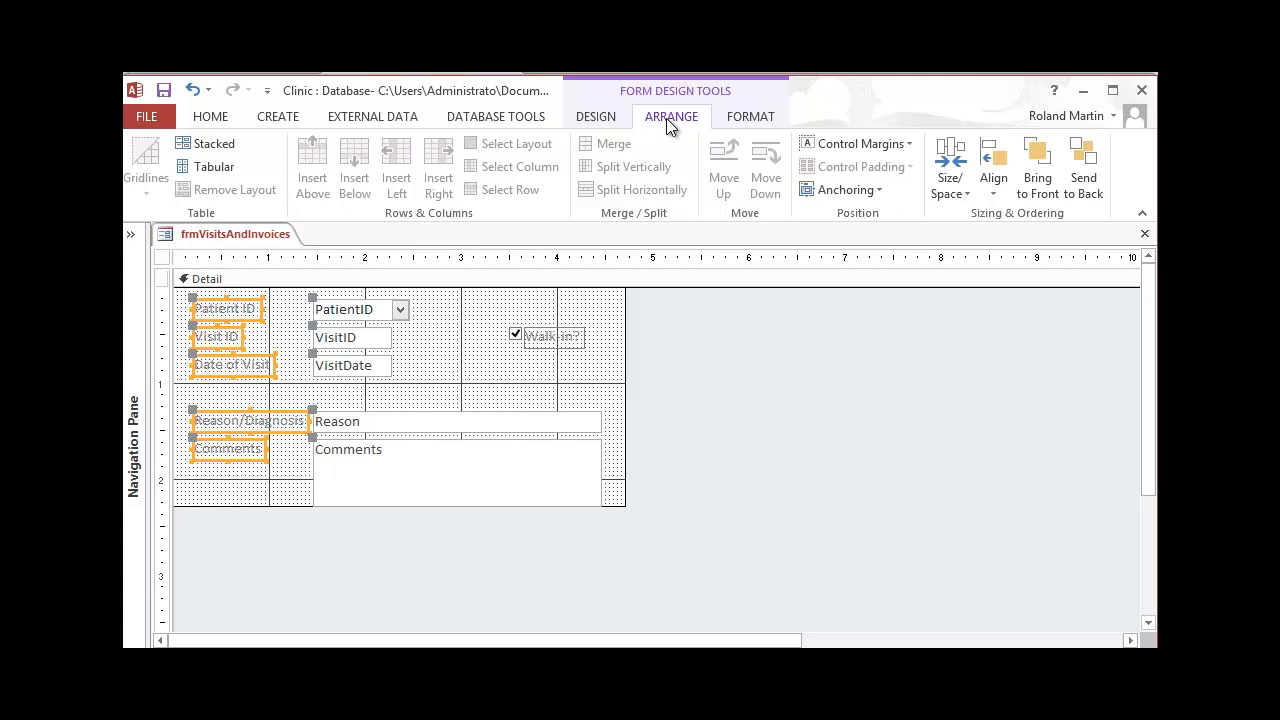
click(991, 194)
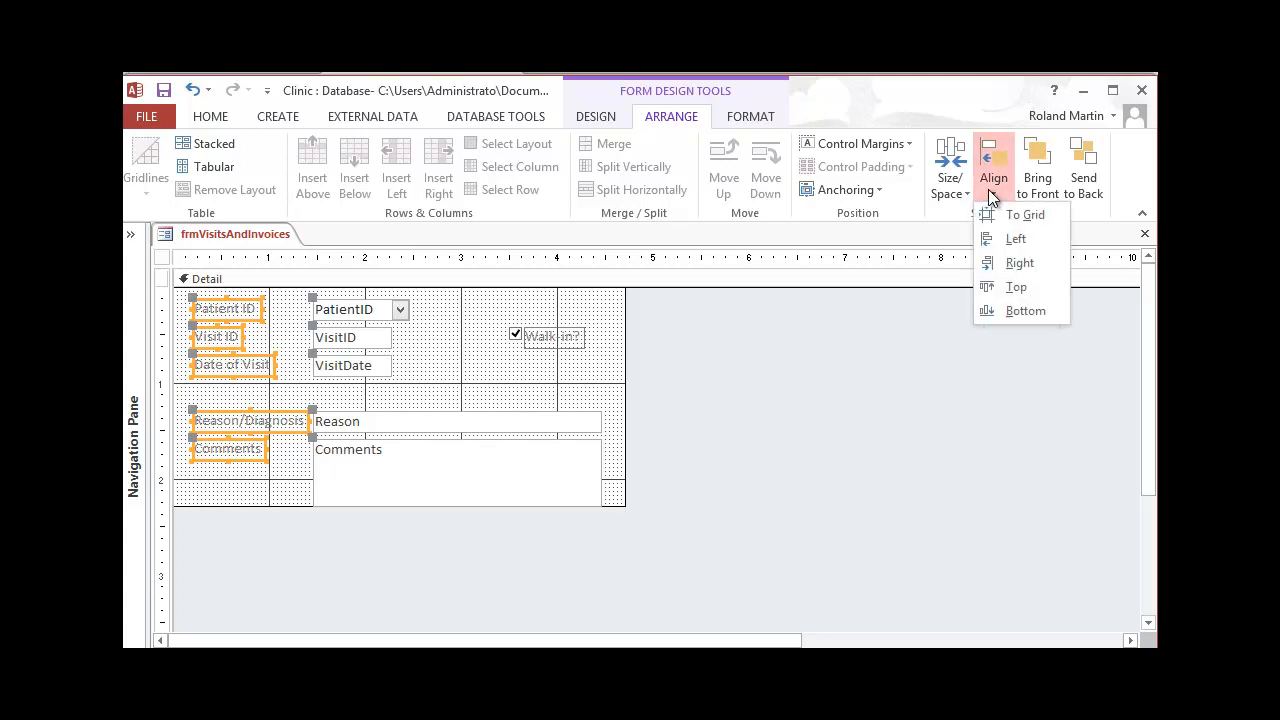
click(1013, 241)
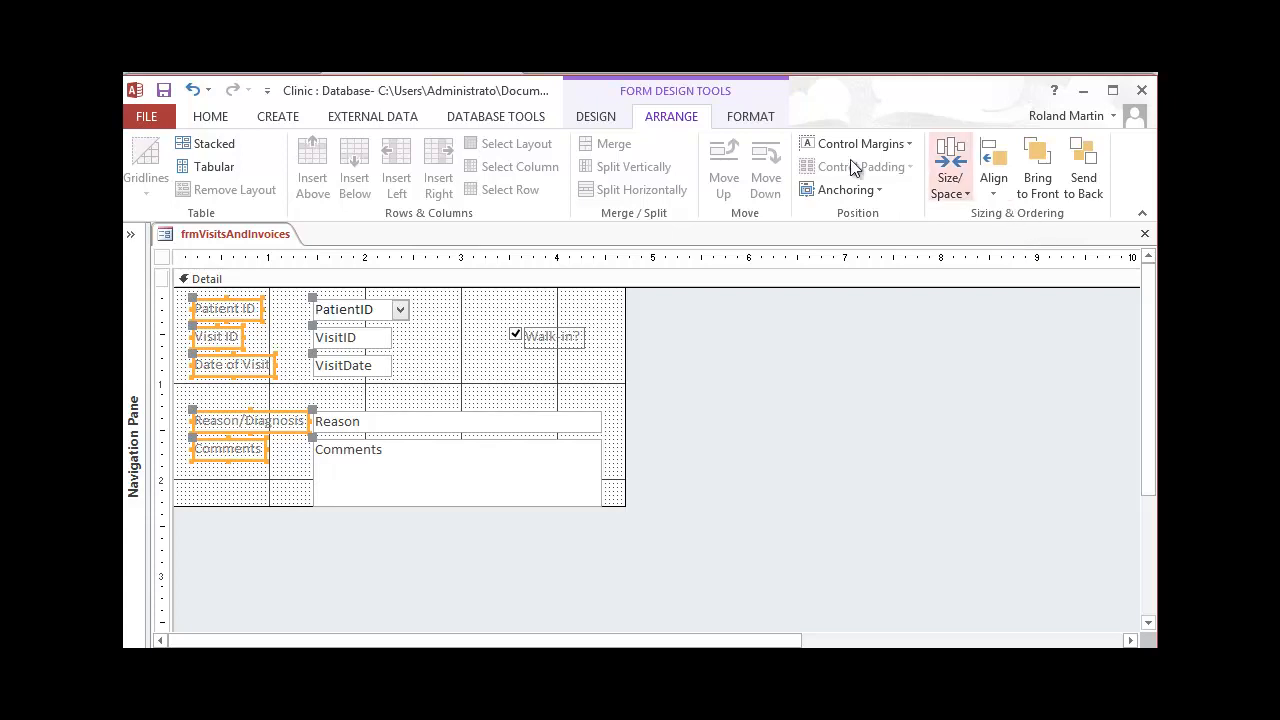
Step: Align the PatientID combo box and the VisitID, VisitDate, Reason and Comments text boxes on their left edges
click(346, 316)
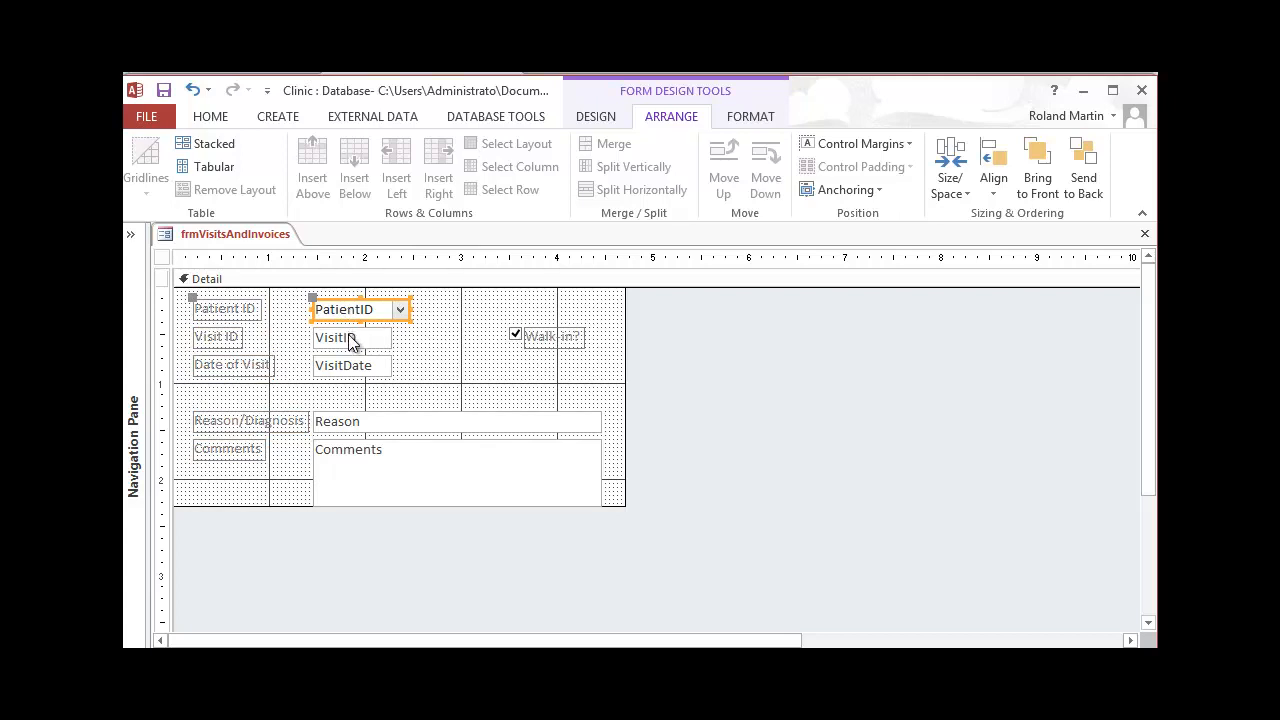
shift+click(352, 330)
shift+click(350, 365)
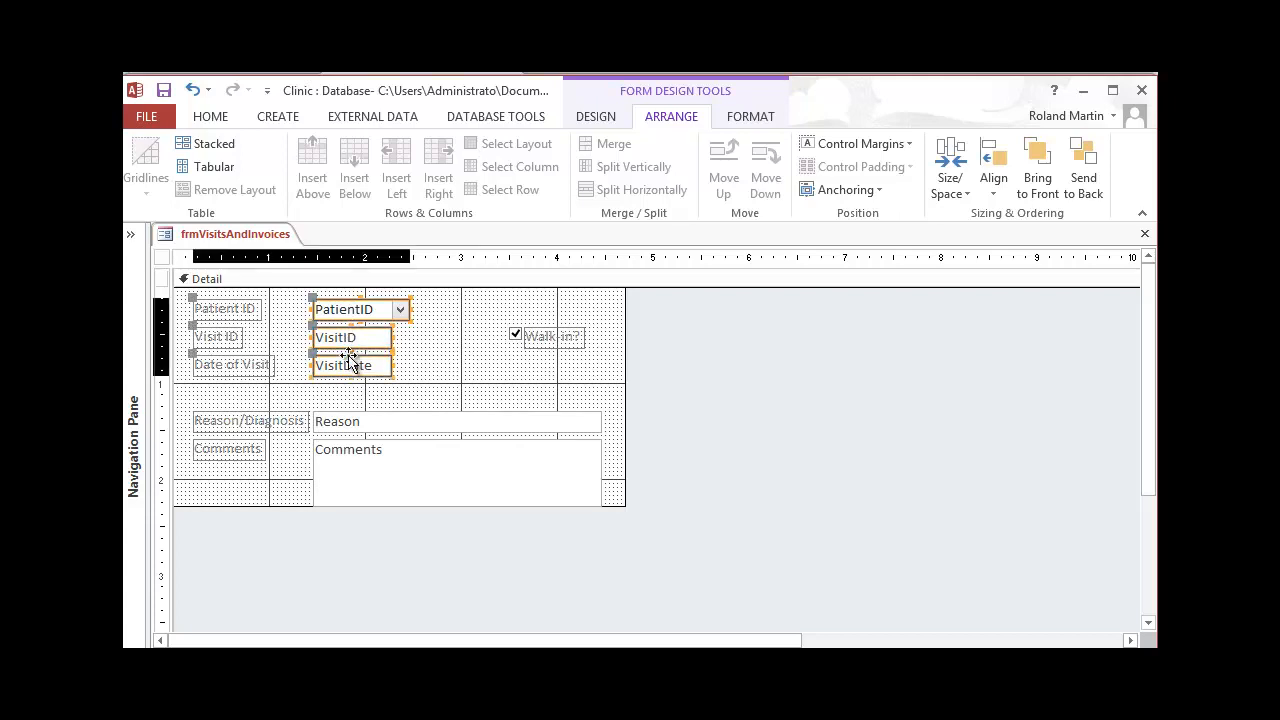
shift+click(350, 415)
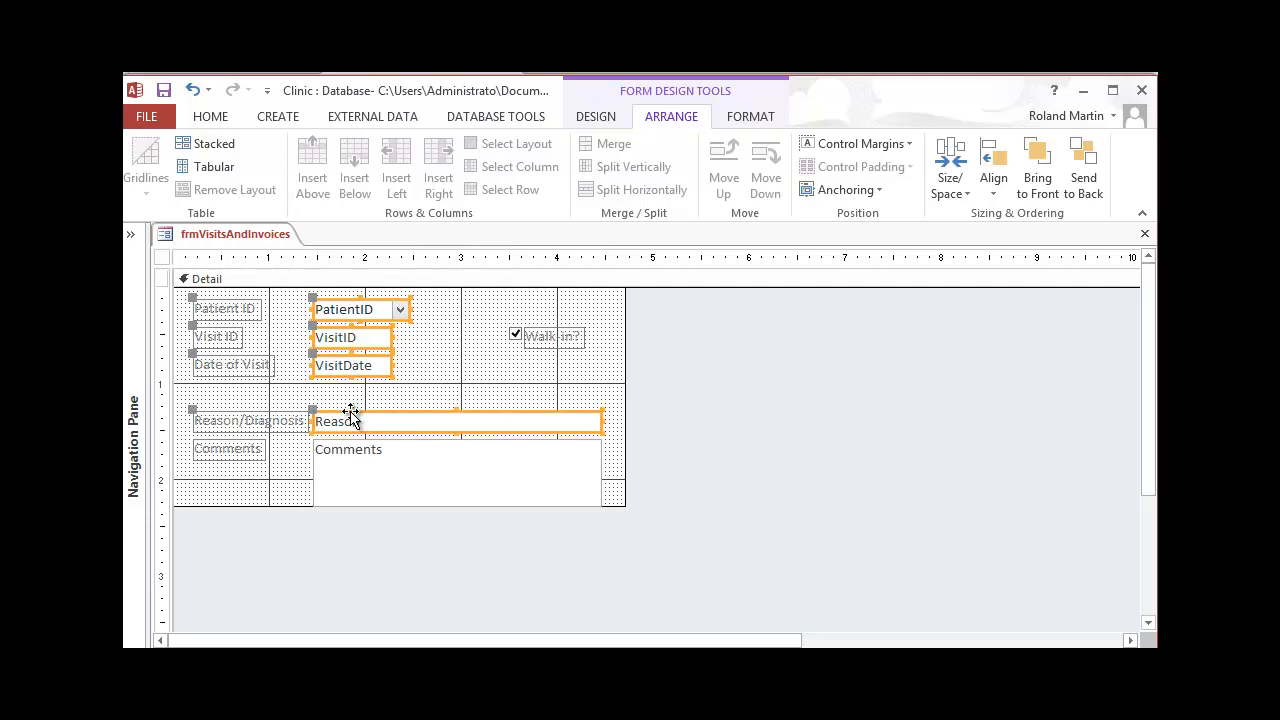
shift+click(363, 450)
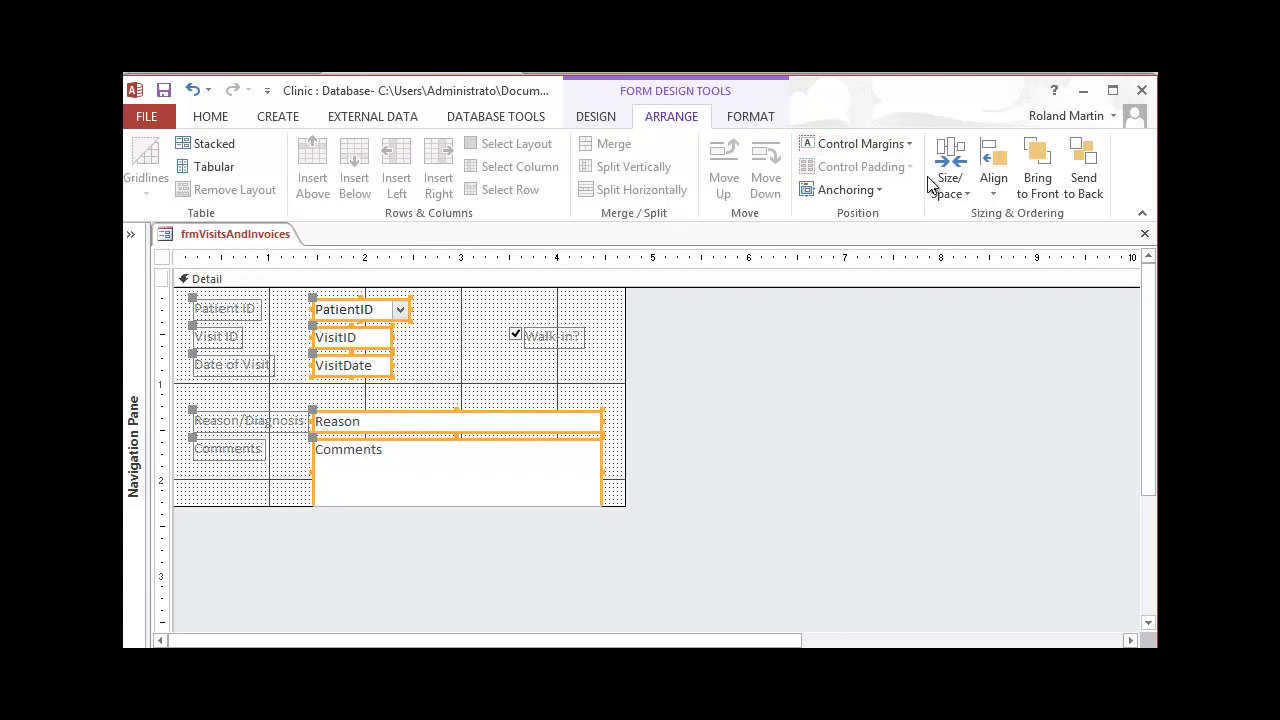
click(991, 191)
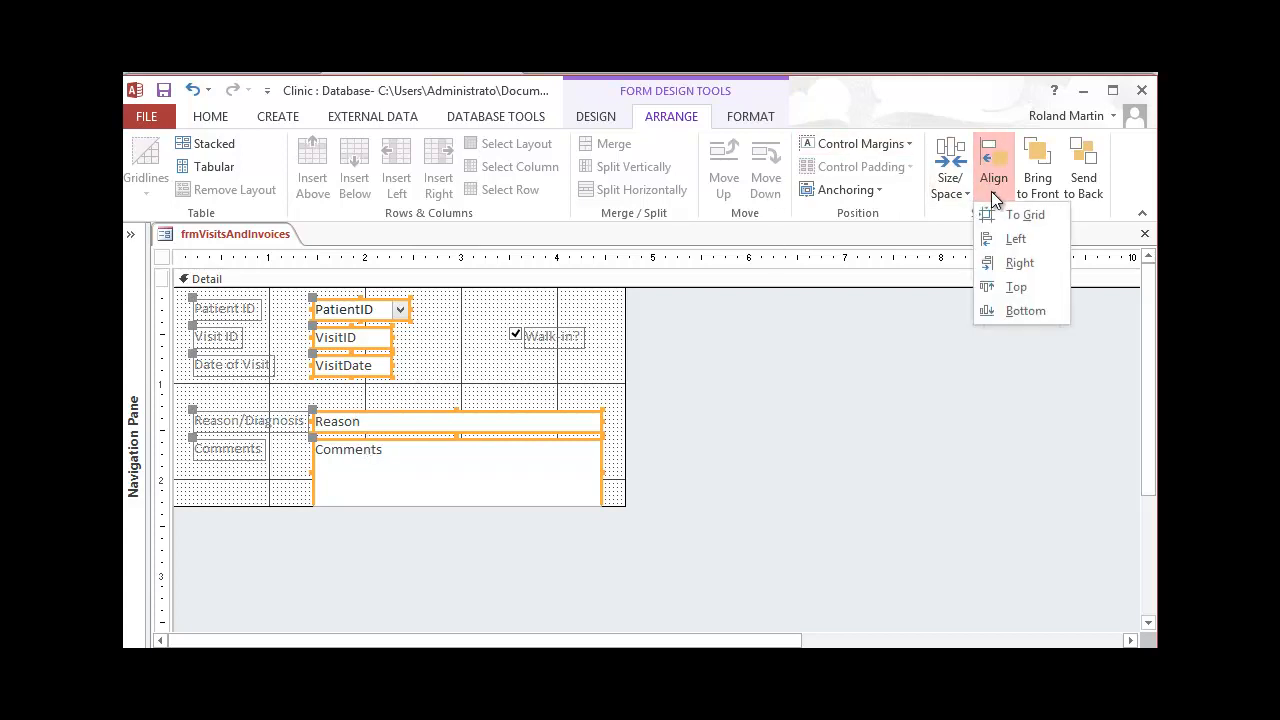
click(1017, 240)
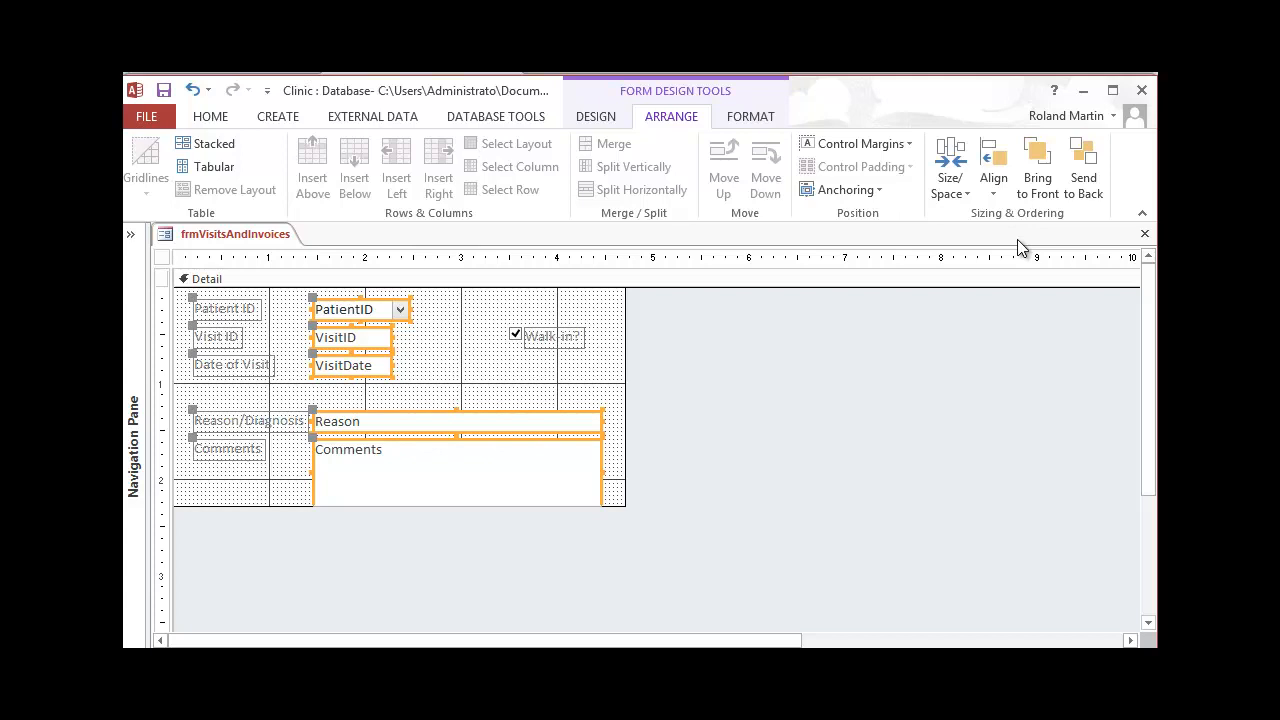
Step: Align the Walk-in? check box label, the Reason text box and the Comments text box on their right edges
click(572, 337)
drag(517, 335, 518, 328)
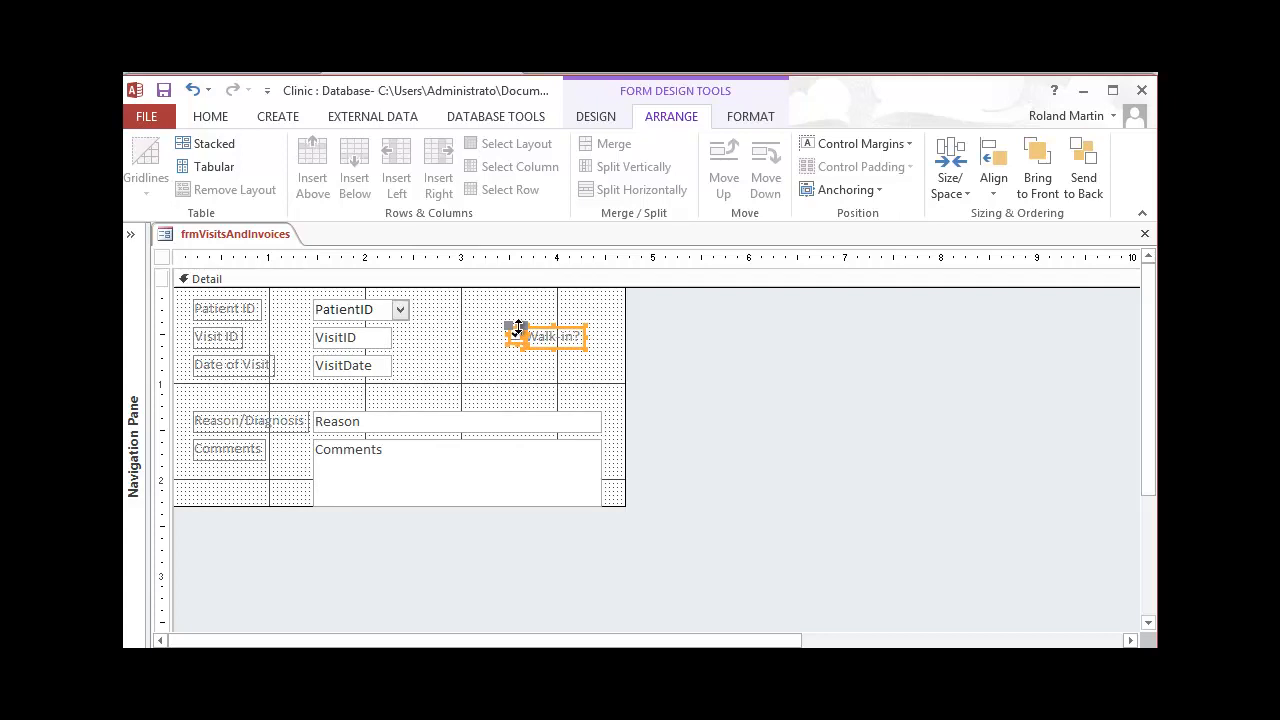
shift+click(478, 418)
shift+click(477, 445)
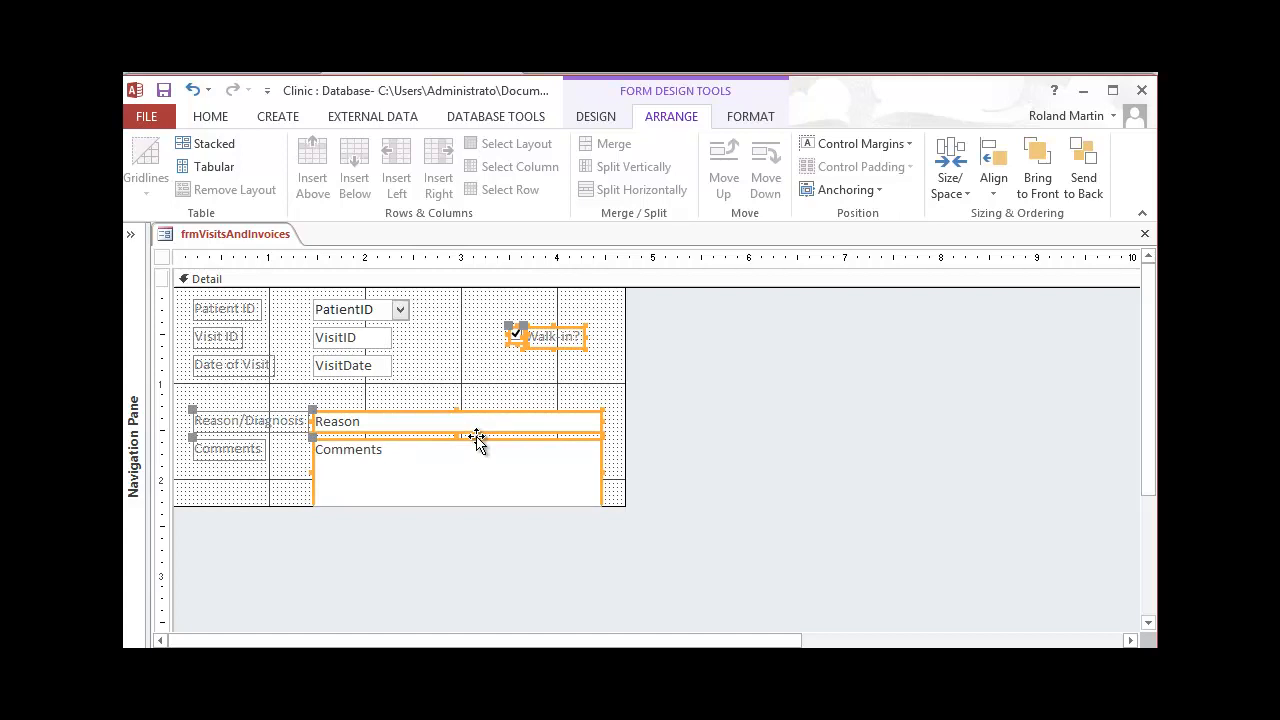
click(1000, 190)
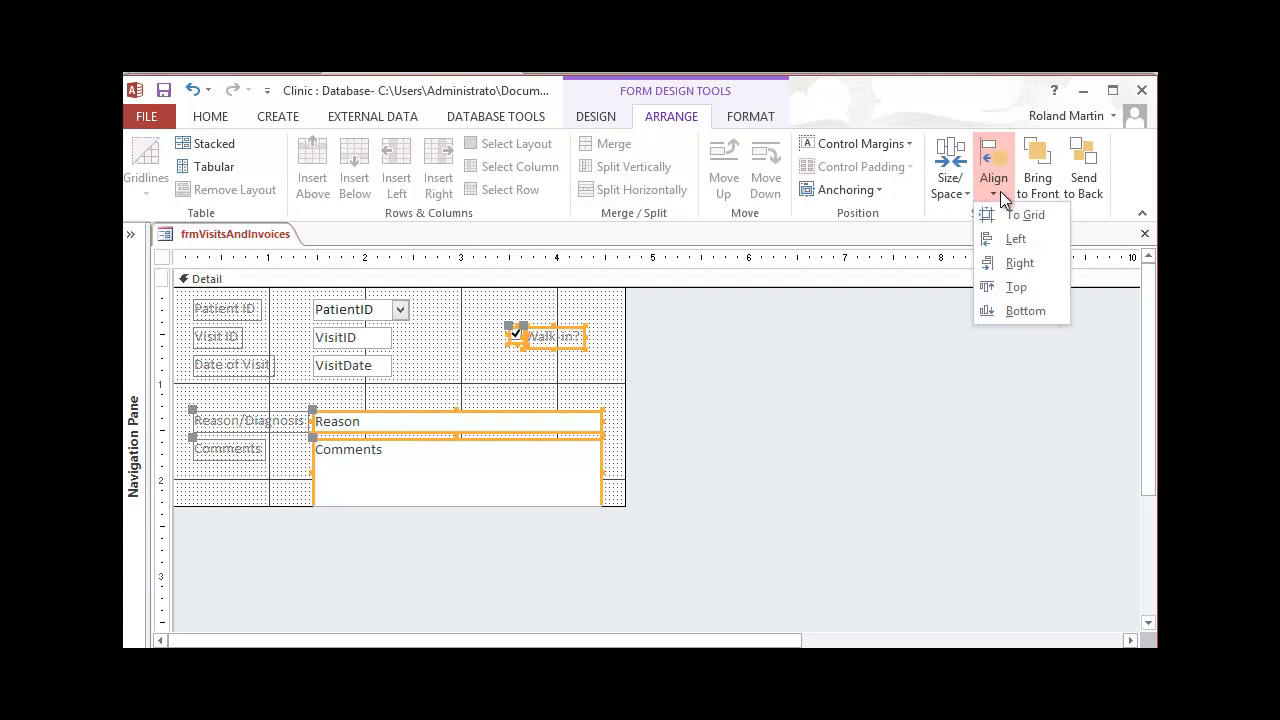
click(1023, 263)
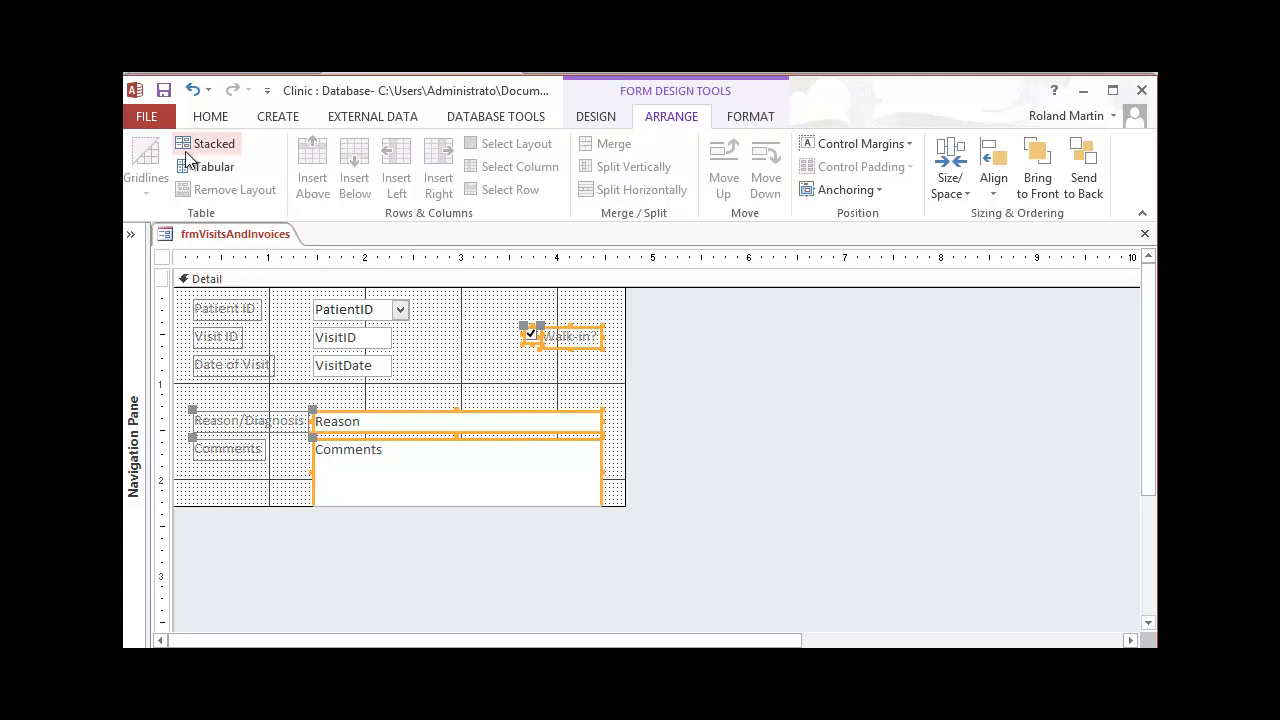
Step: Preview the form in Form view and open the Patient ID combo box list to examine its entries
click(214, 120)
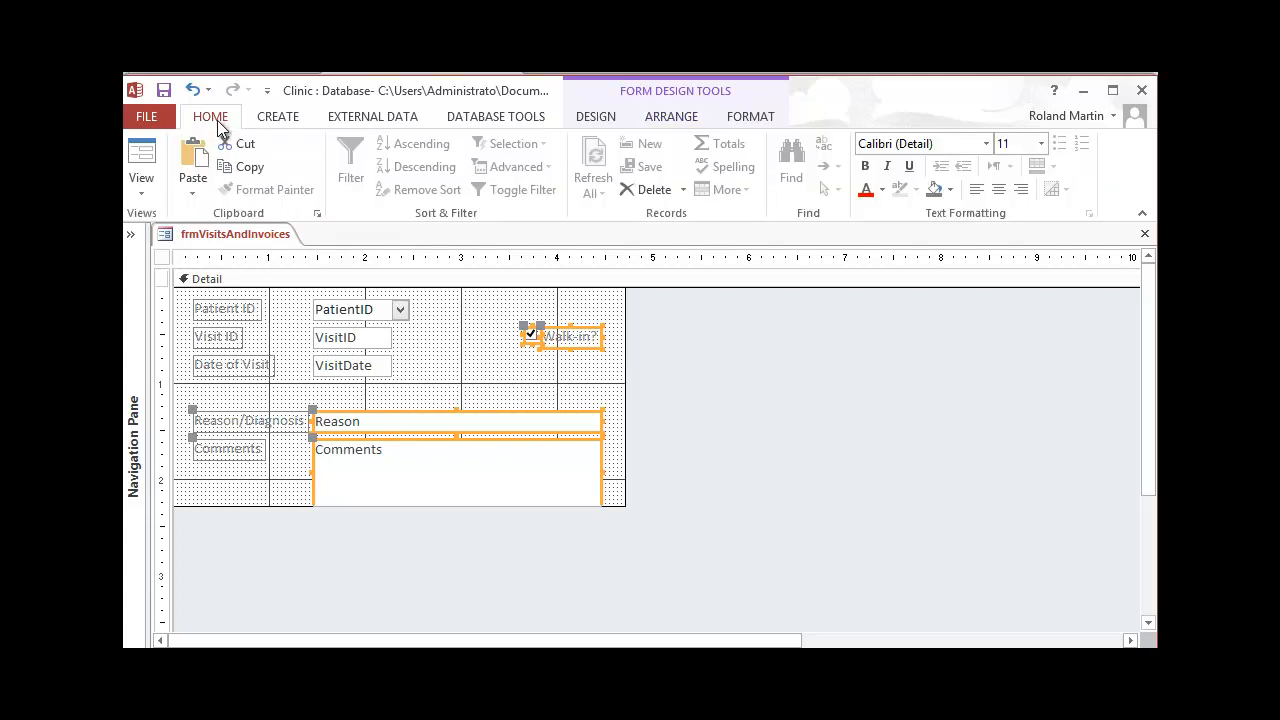
click(145, 188)
click(162, 226)
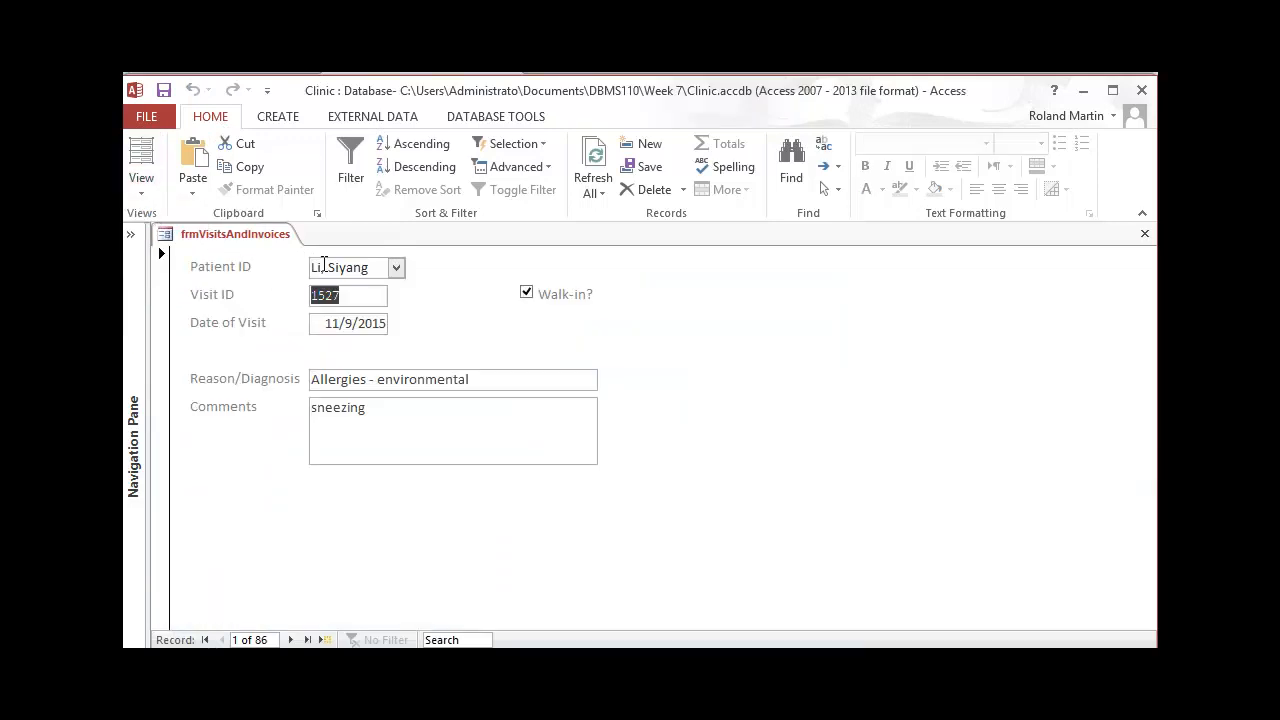
click(396, 268)
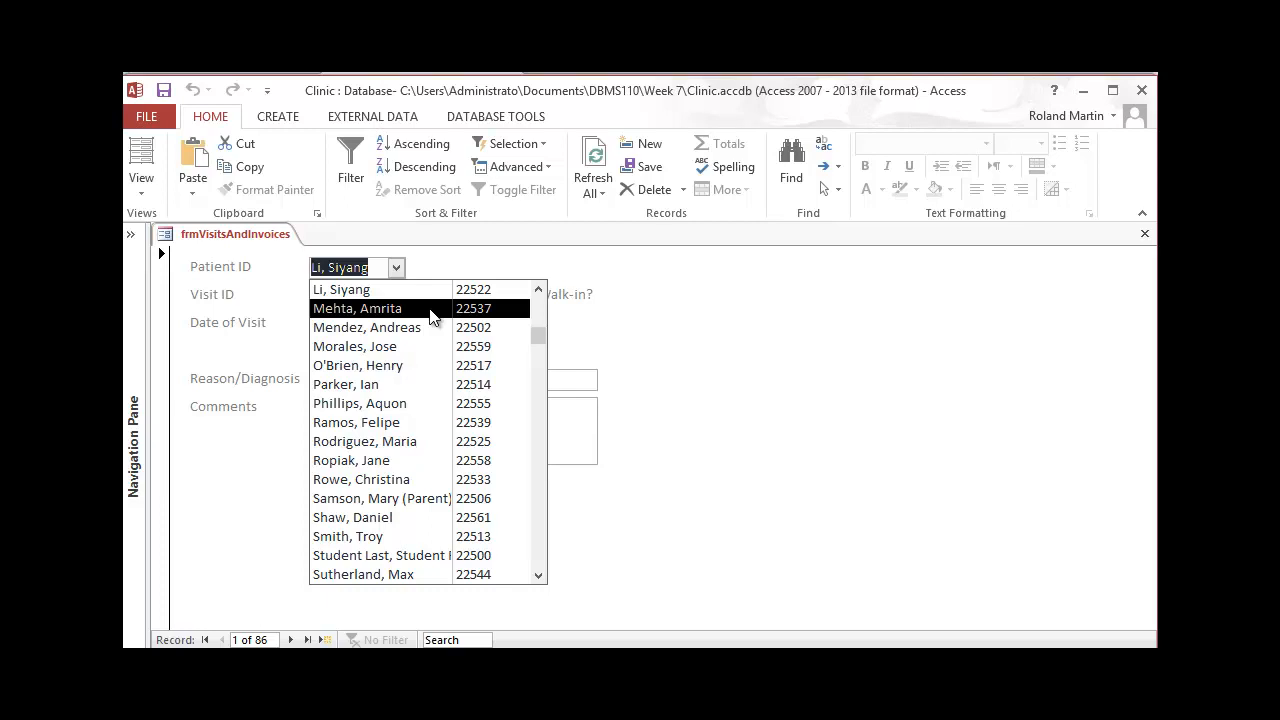
Step: In Layout view, widen the PatientID combo box so that the full patient name in the second record fits
click(141, 186)
click(164, 259)
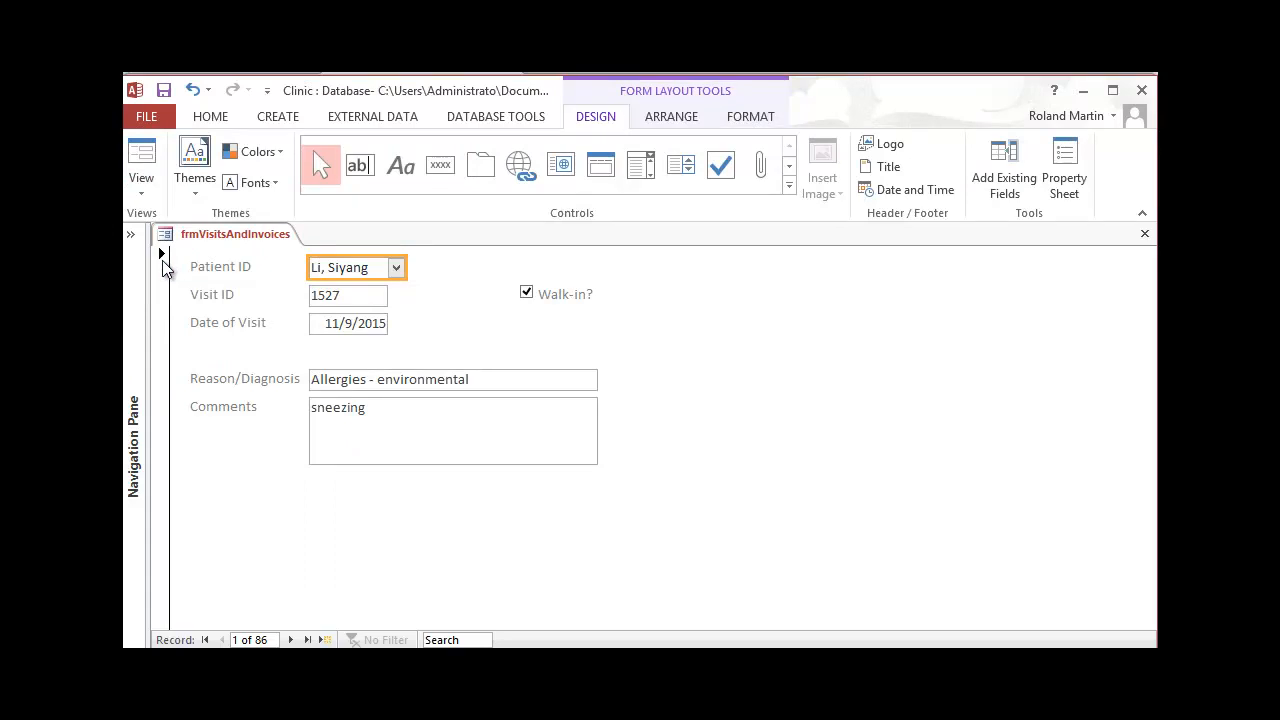
click(294, 640)
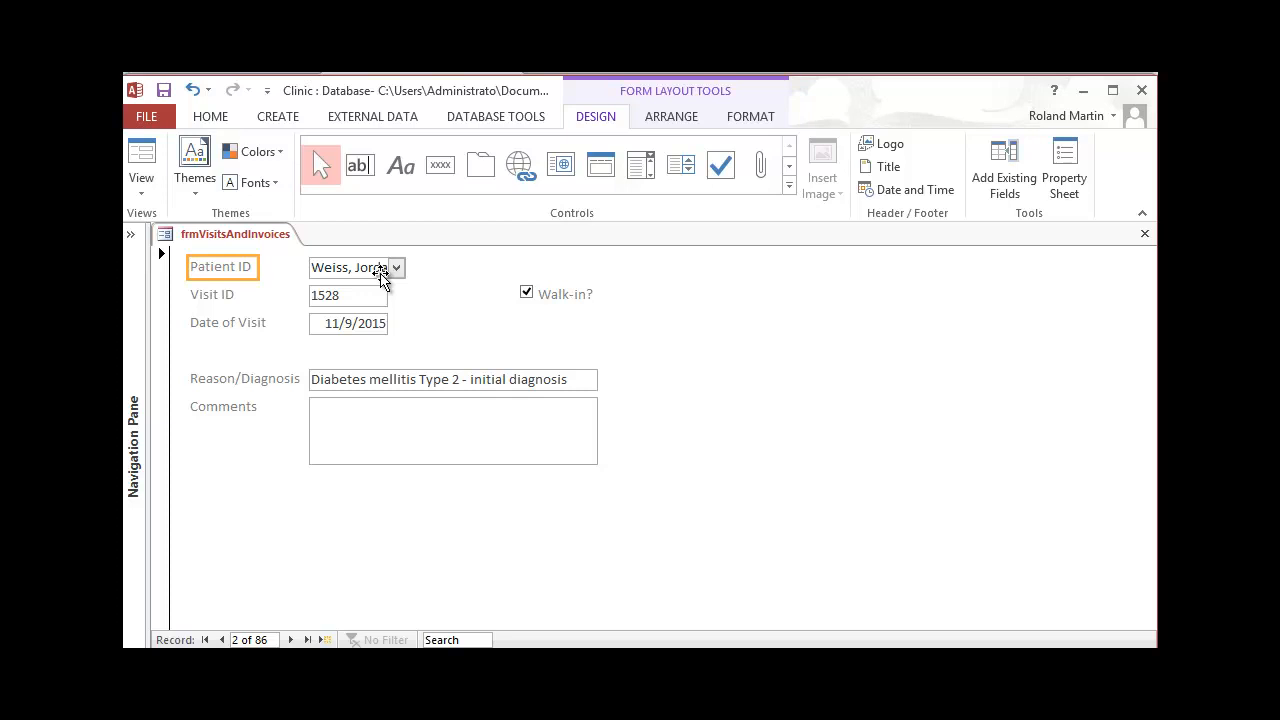
click(370, 268)
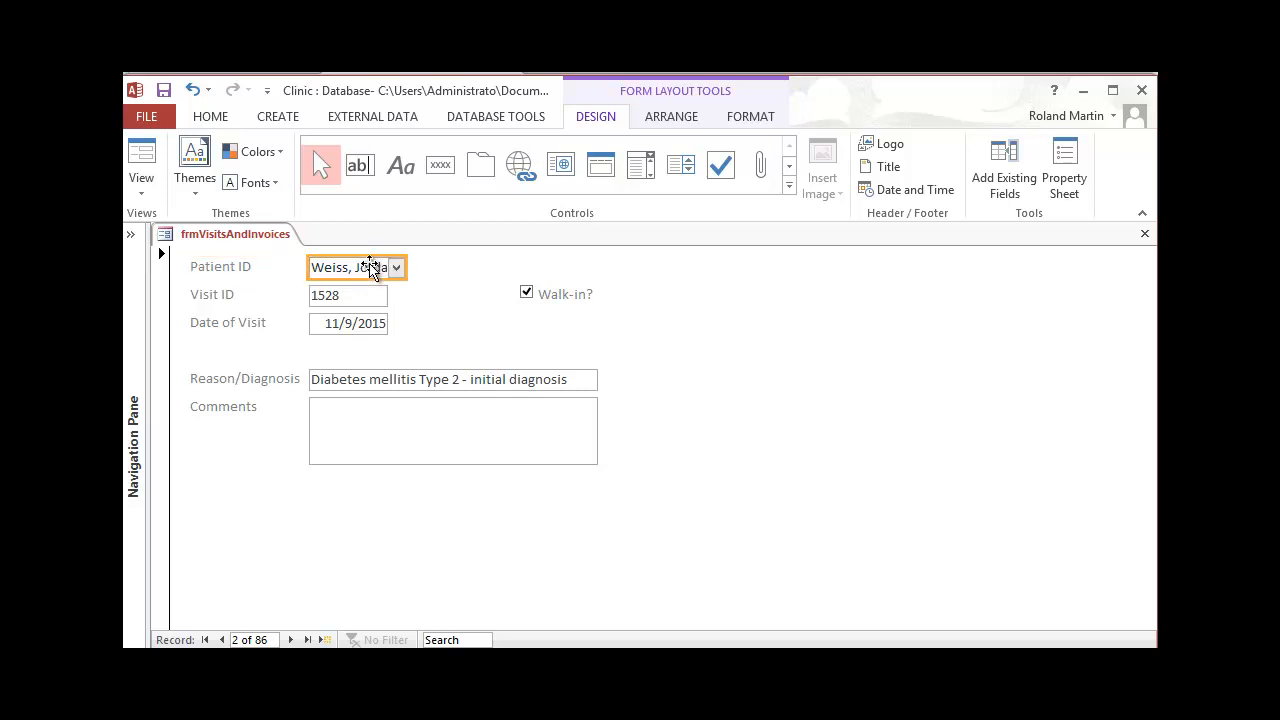
drag(408, 269, 438, 267)
drag(437, 267, 475, 267)
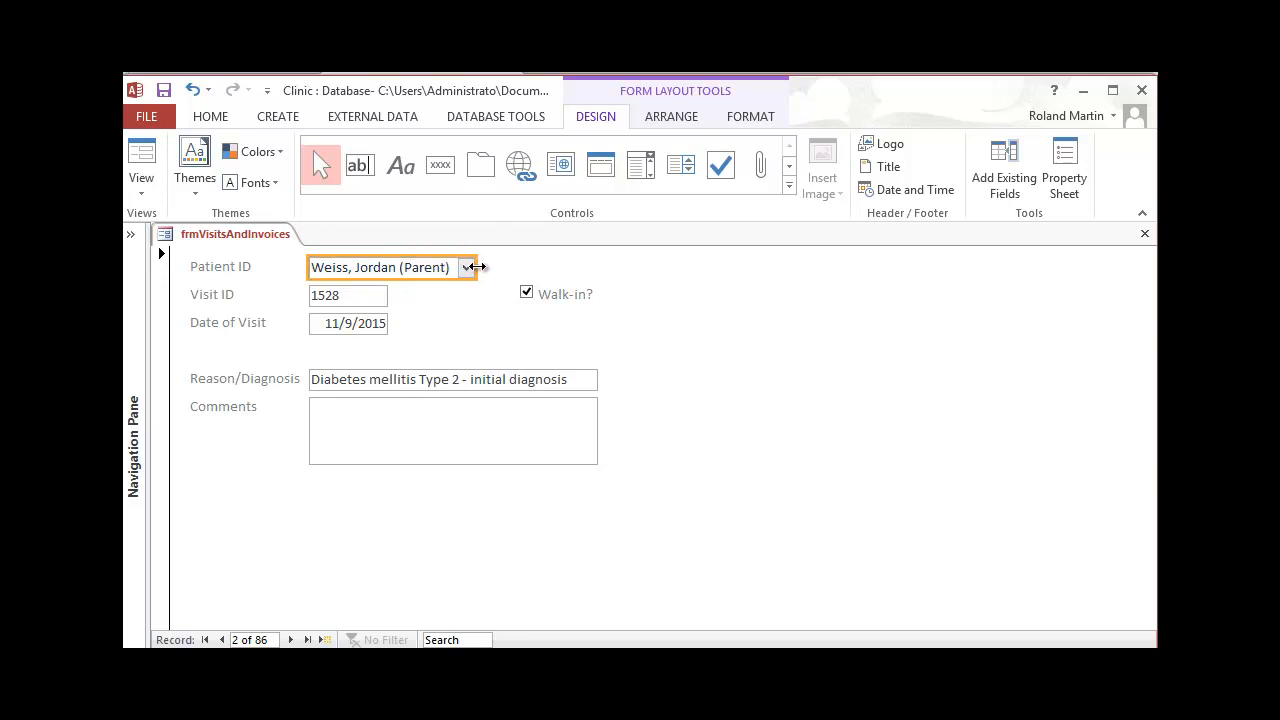
Step: Widen the PatientID combo box further, to just short of the Walk-in? check box, and browse several records to check the fit
drag(477, 267, 513, 267)
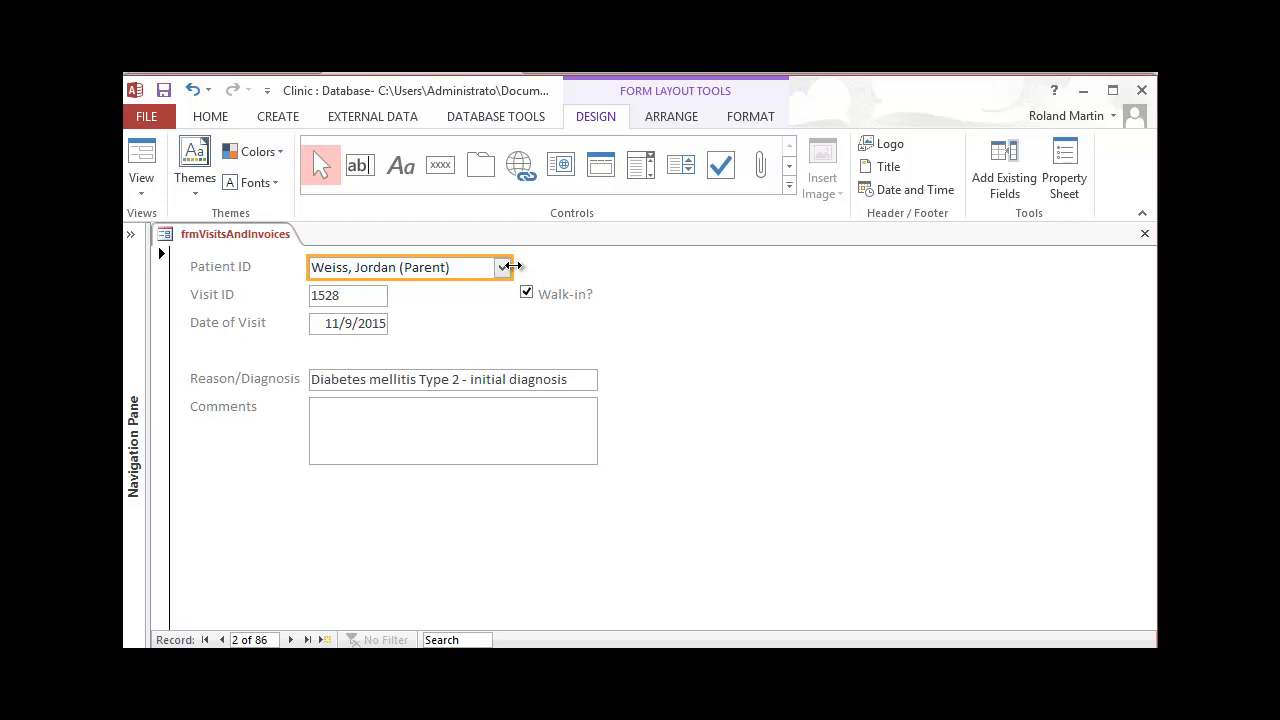
click(290, 640)
click(290, 640)
click(290, 640)
click(290, 640)
click(290, 640)
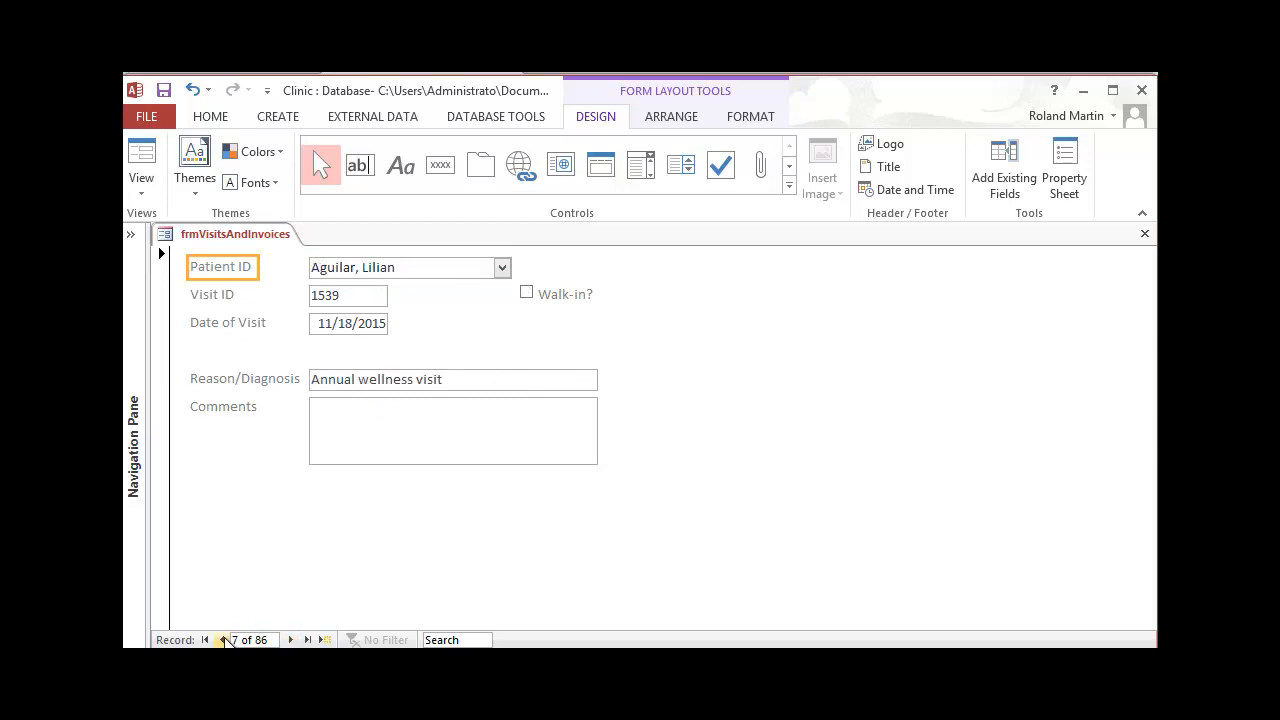
click(222, 640)
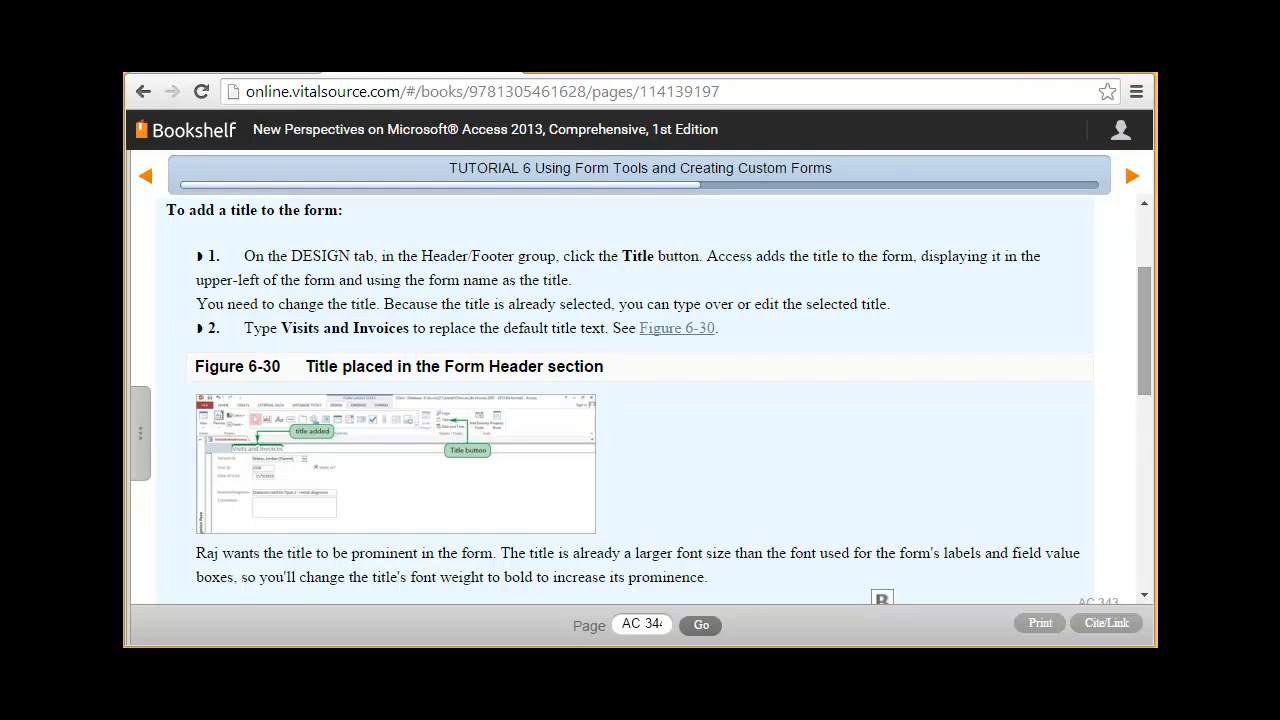
Step: Read the online textbook's steps for adding a title to the form and making it bold
drag(1145, 319, 1115, 458)
scroll(1118, 455, up, 2)
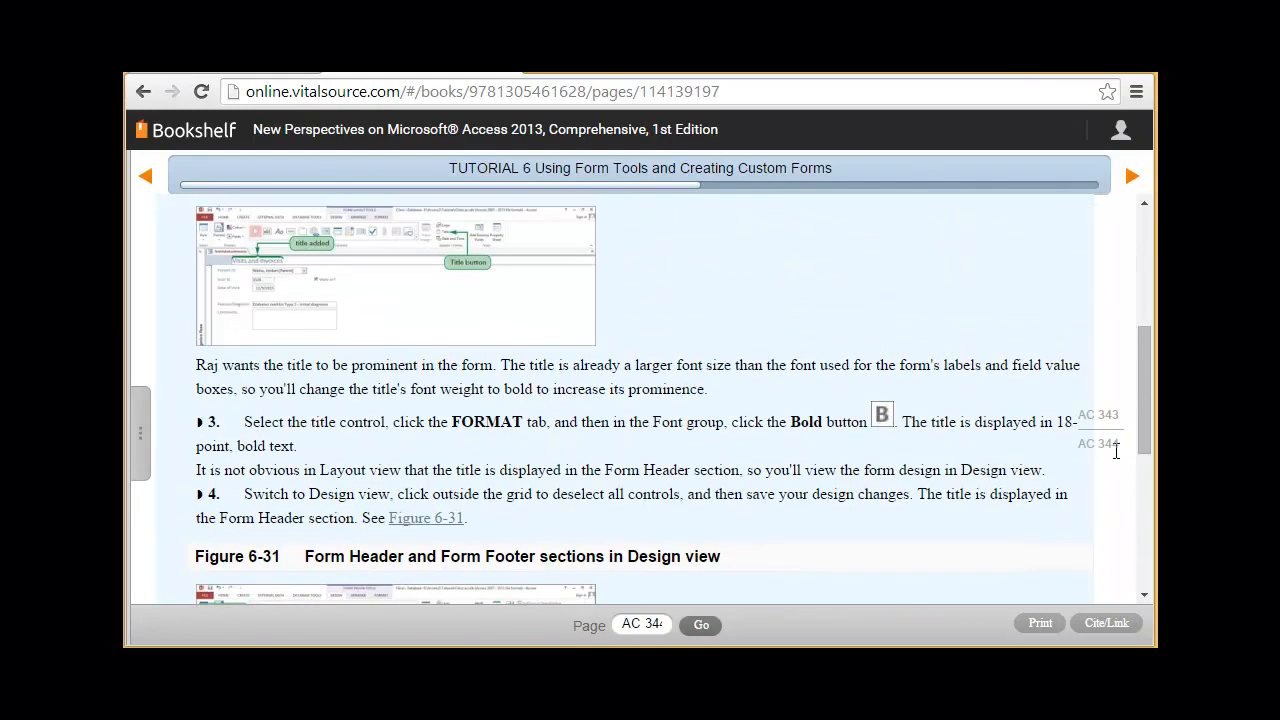
scroll(1116, 451, up, 3)
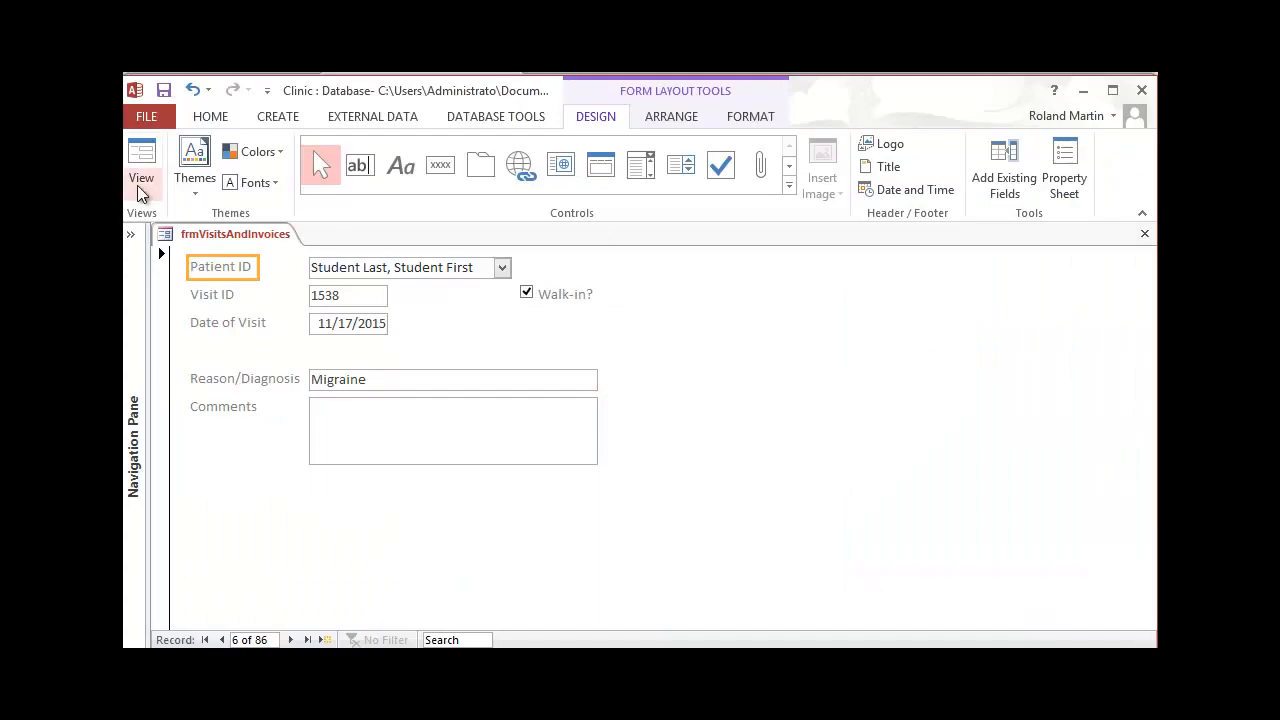
Step: Open the form in Design view in Access and undo the last widening of the PatientID combo box
click(140, 192)
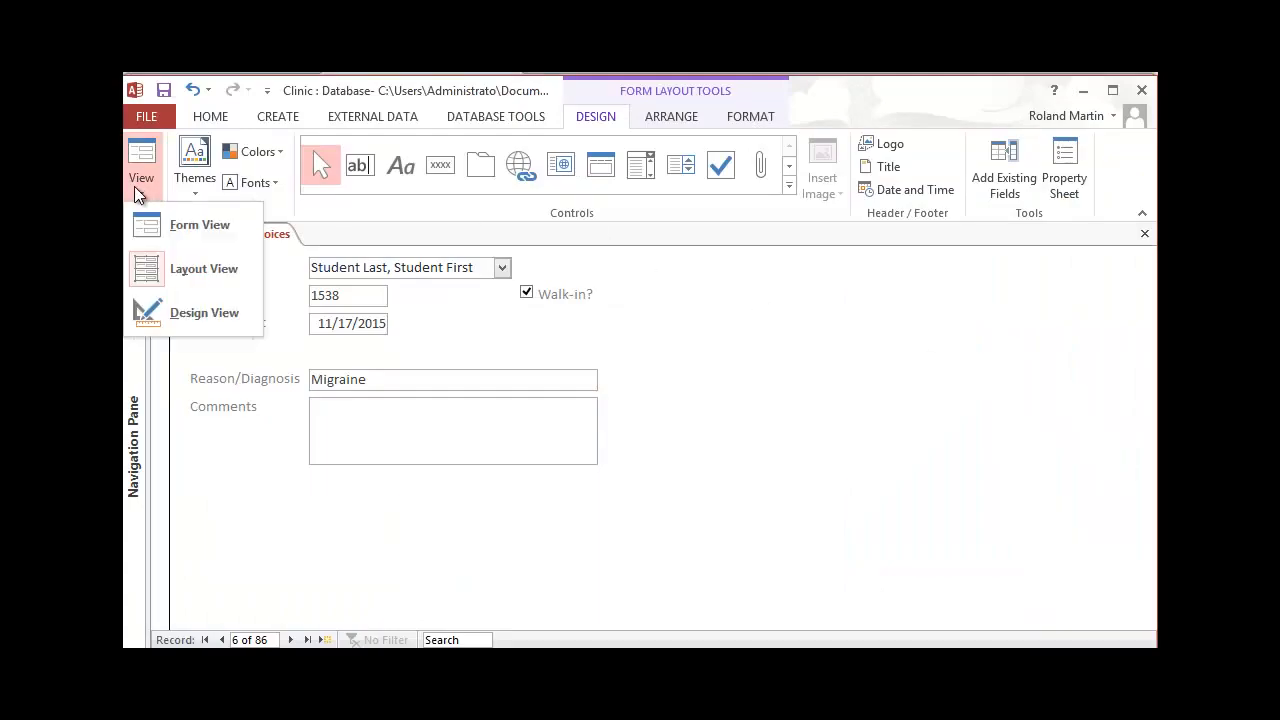
click(181, 316)
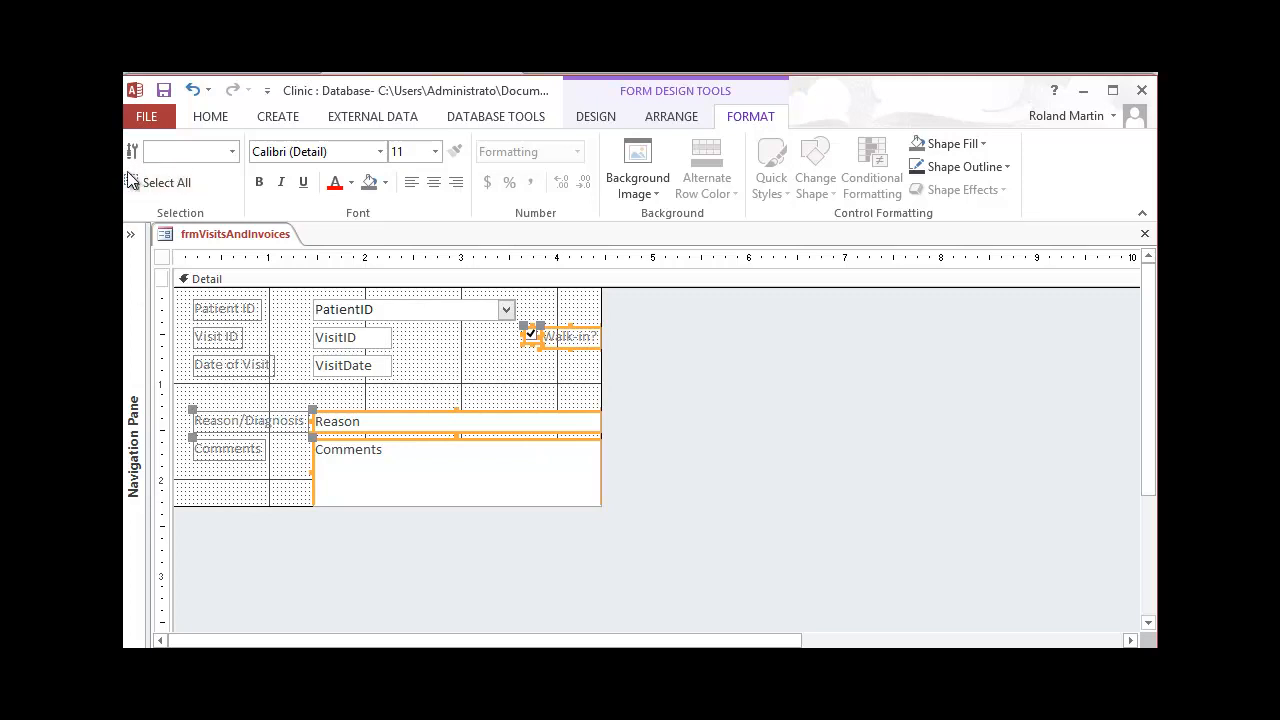
click(193, 89)
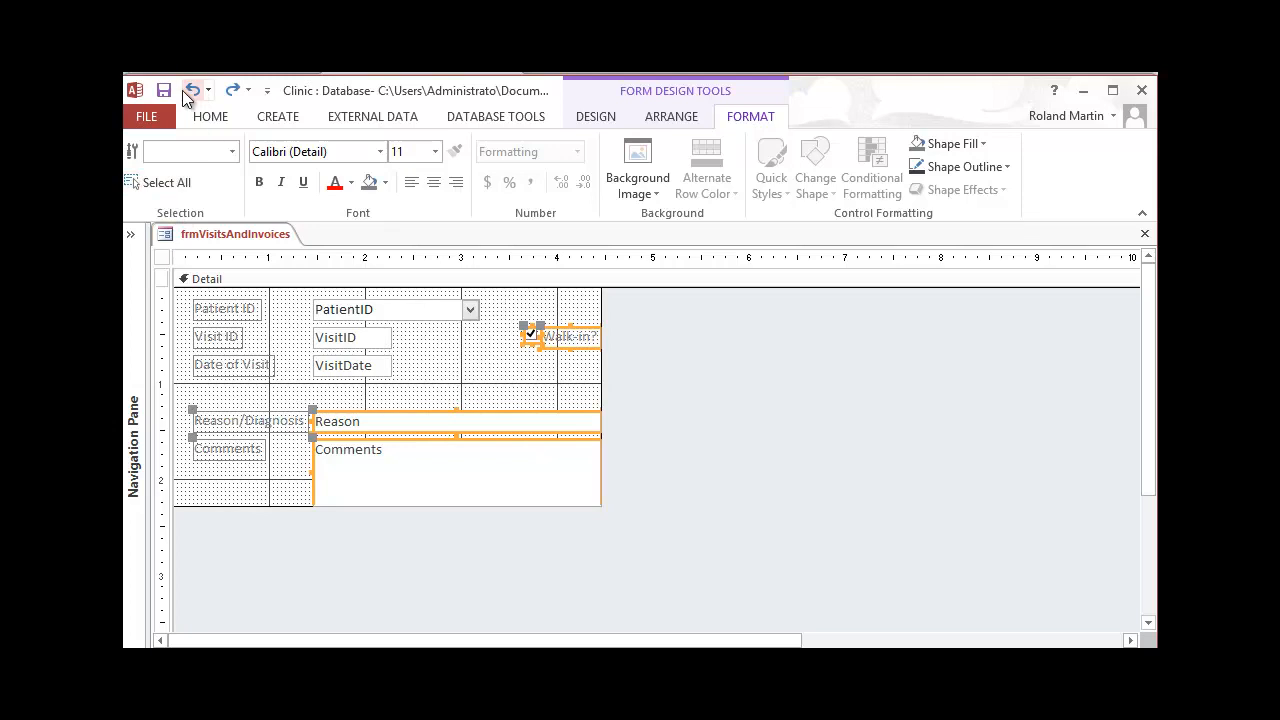
click(184, 91)
Step: In Layout view, add a title to the form and replace its default text with Visits and Invoices
click(146, 190)
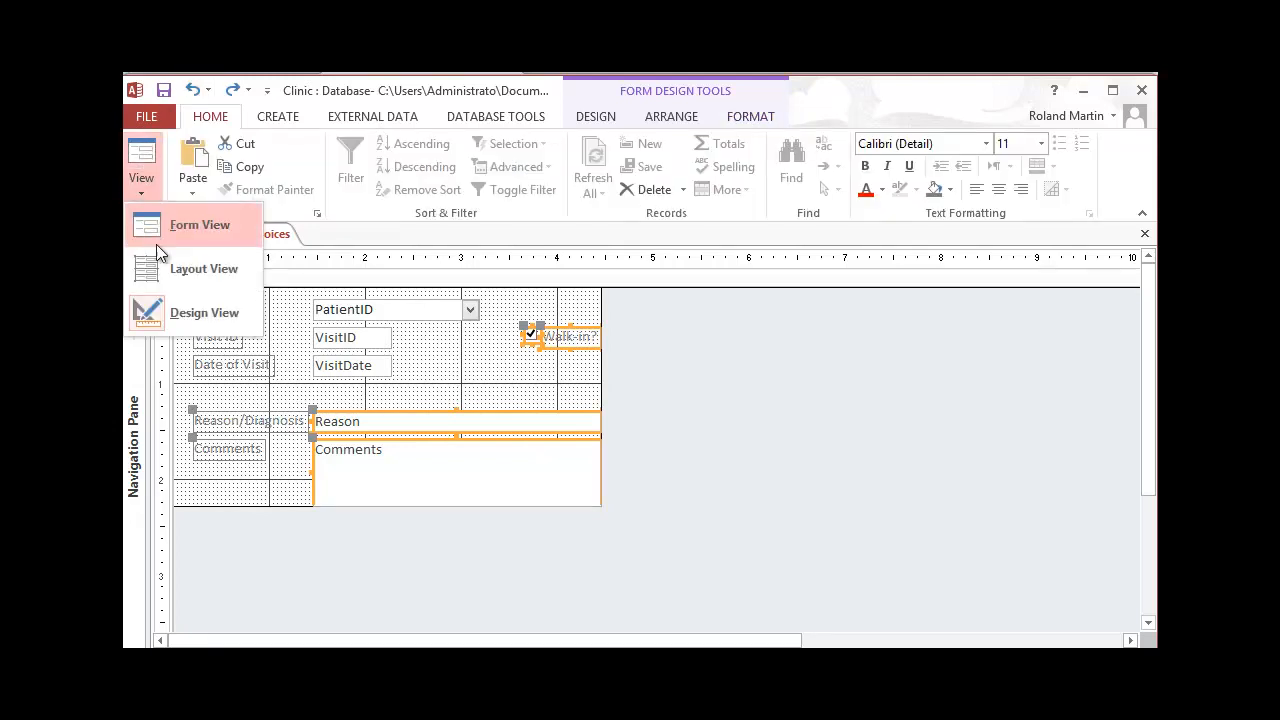
click(168, 266)
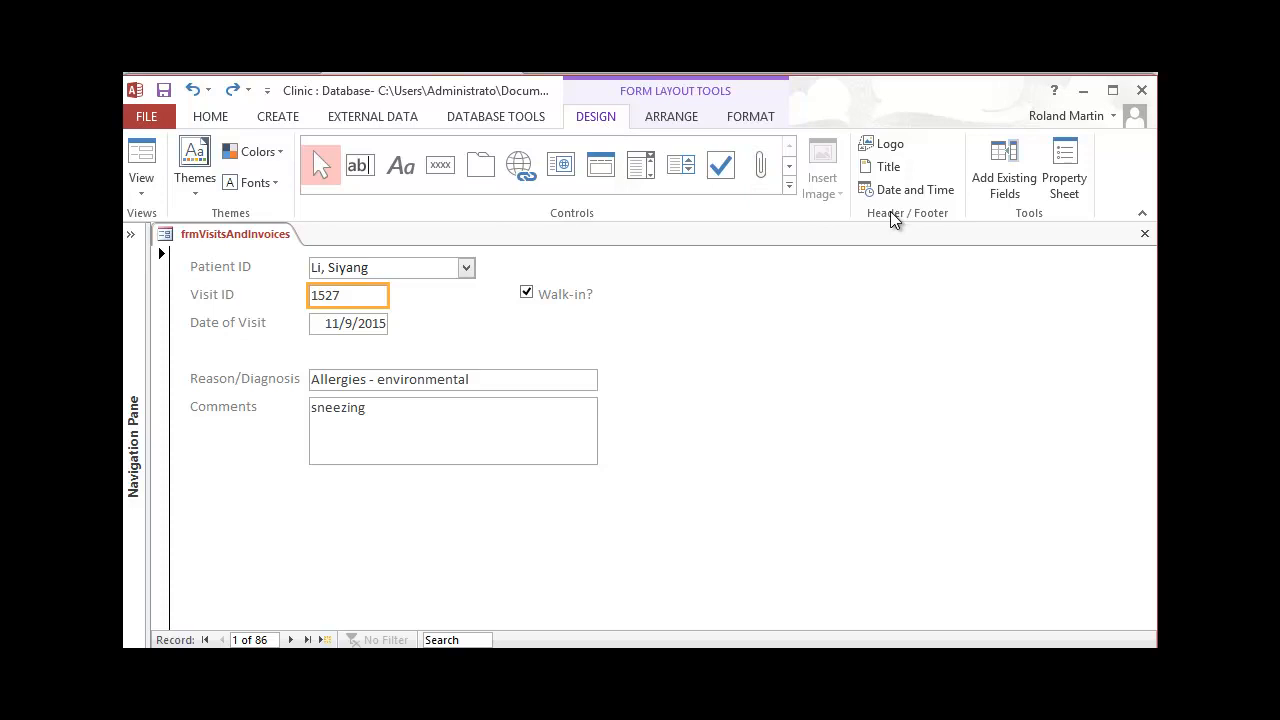
click(884, 168)
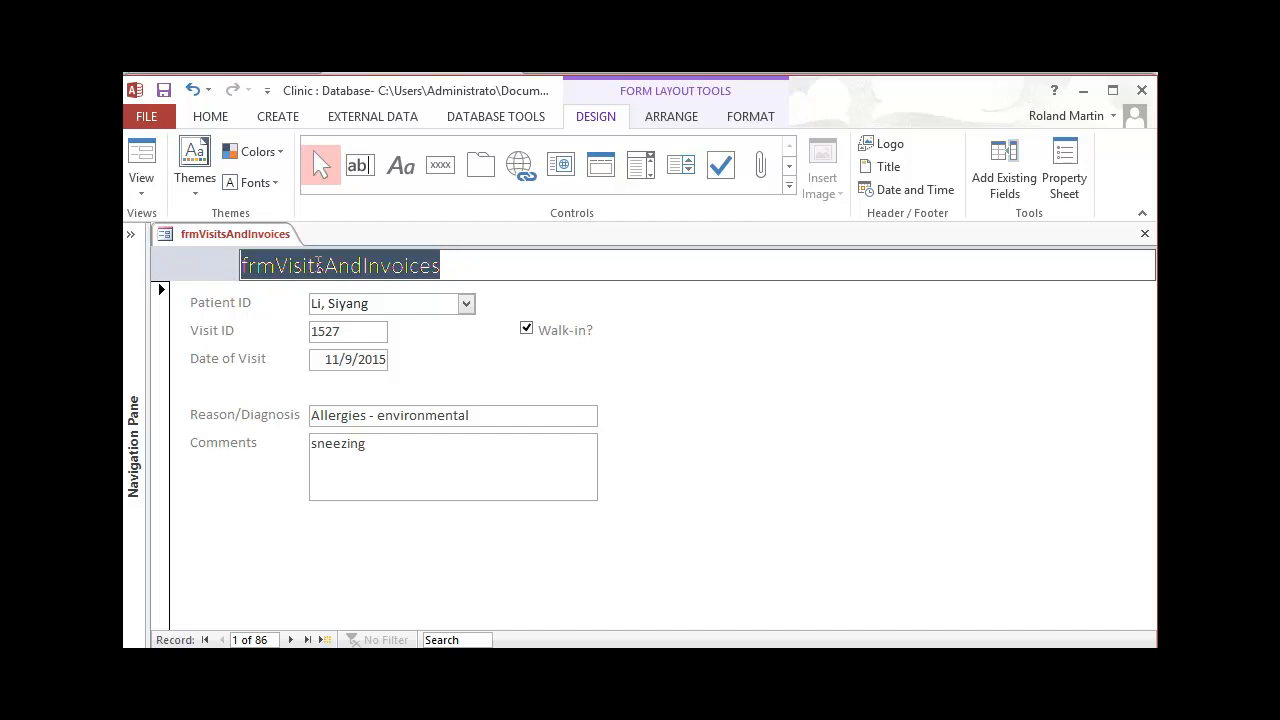
text(Visits and Invoices)
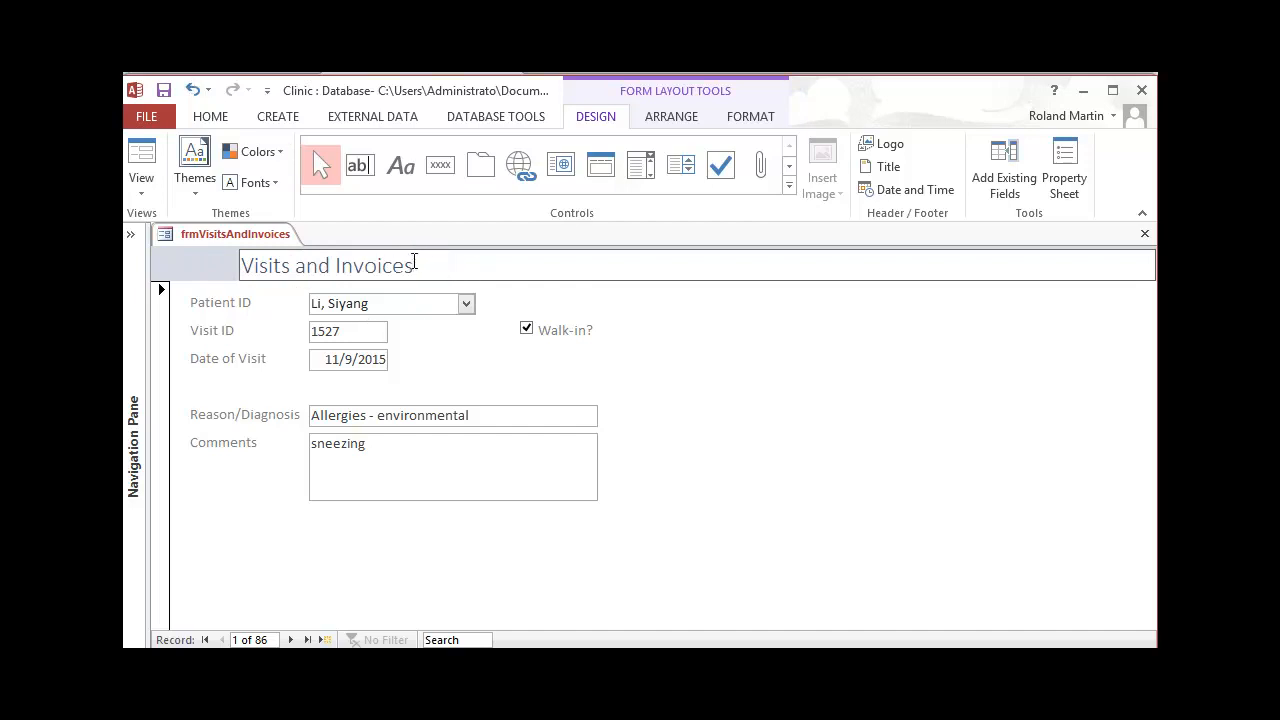
Step: Make the Visits and Invoices title in the form header bold
click(443, 261)
click(219, 270)
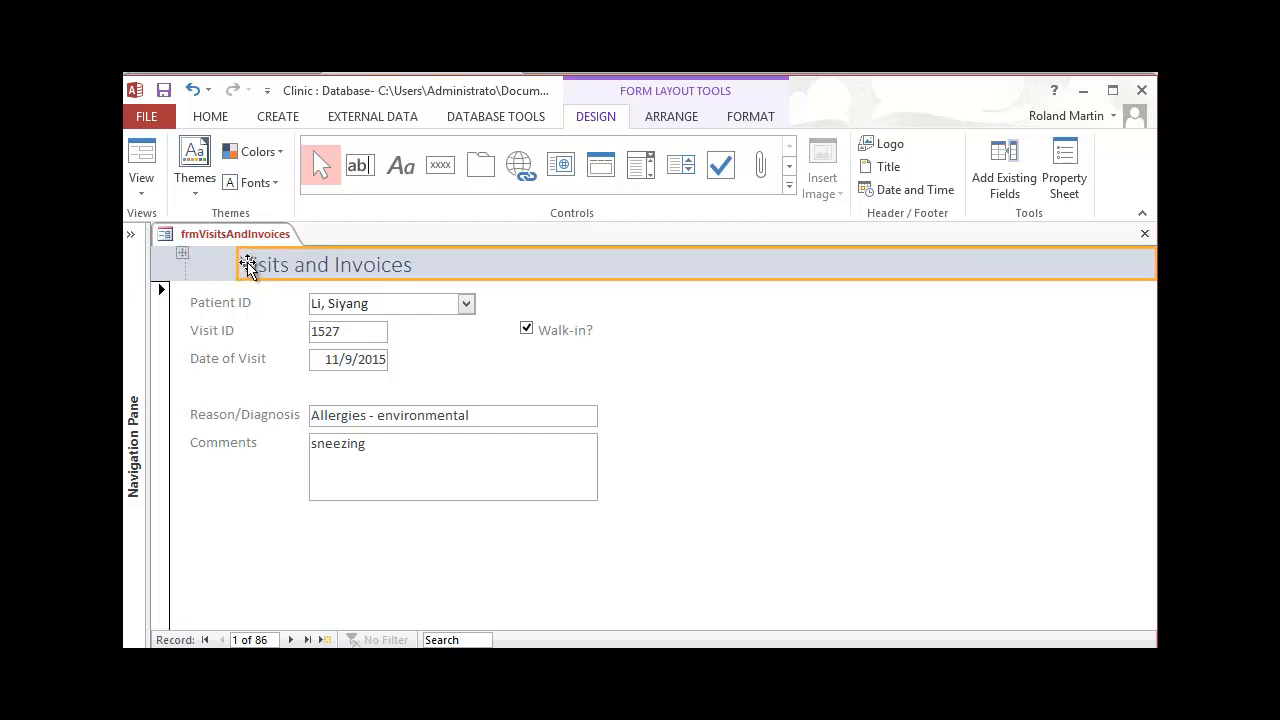
click(745, 118)
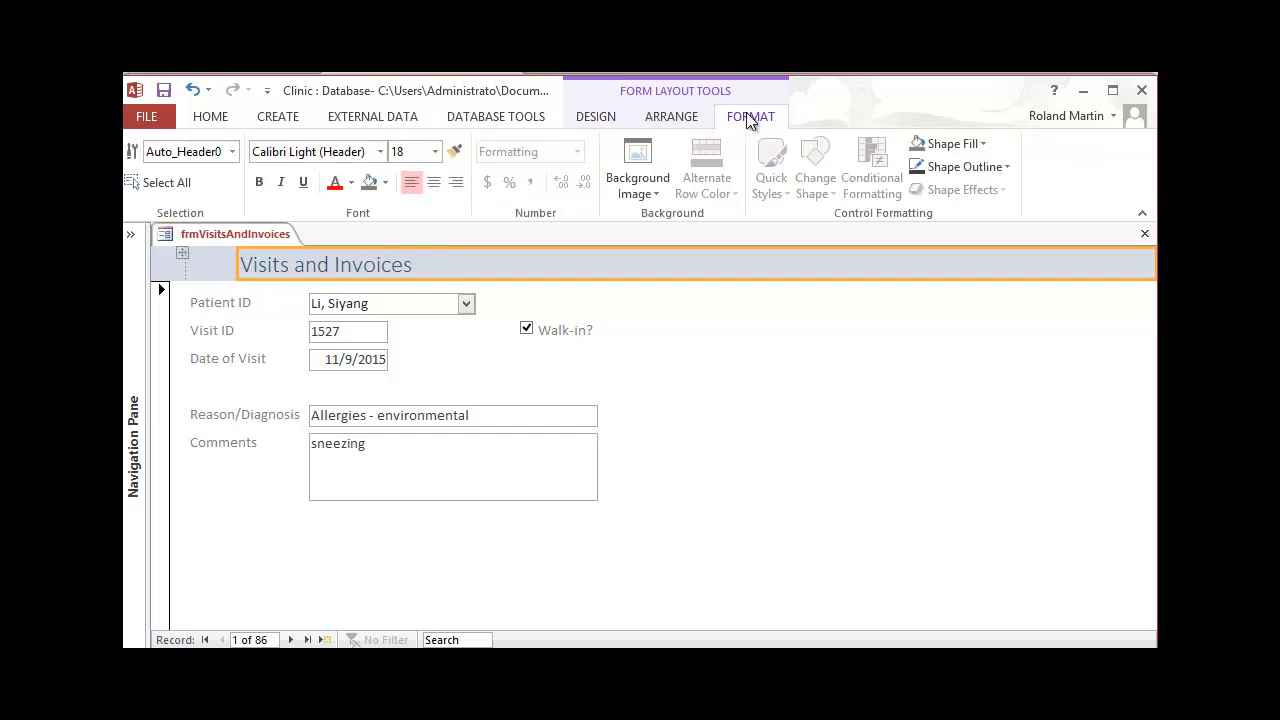
click(259, 184)
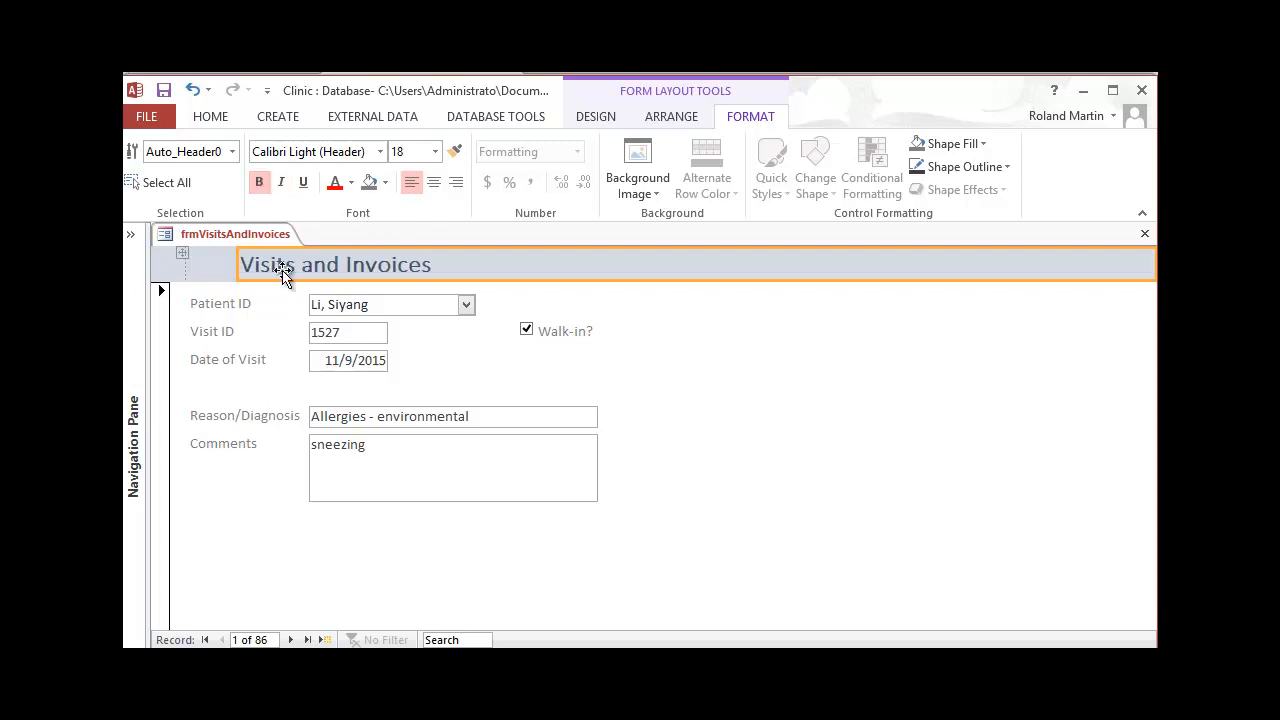
click(283, 185)
click(304, 186)
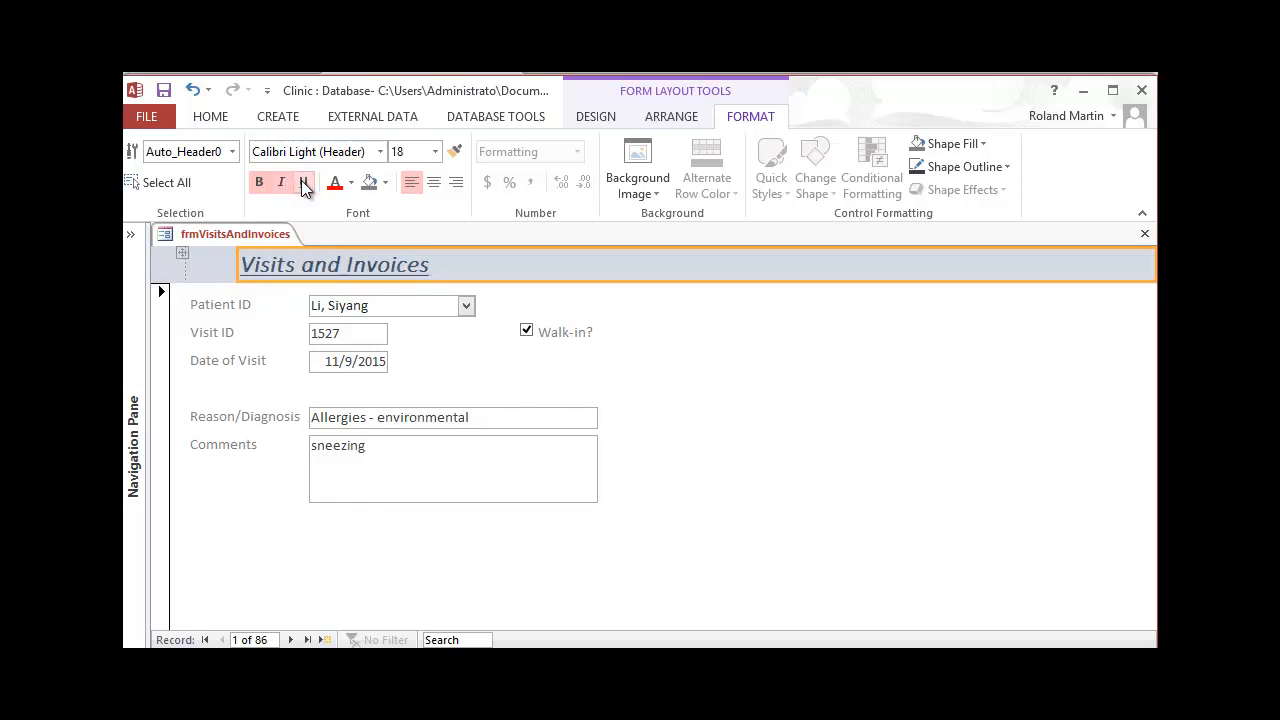
click(304, 183)
click(283, 186)
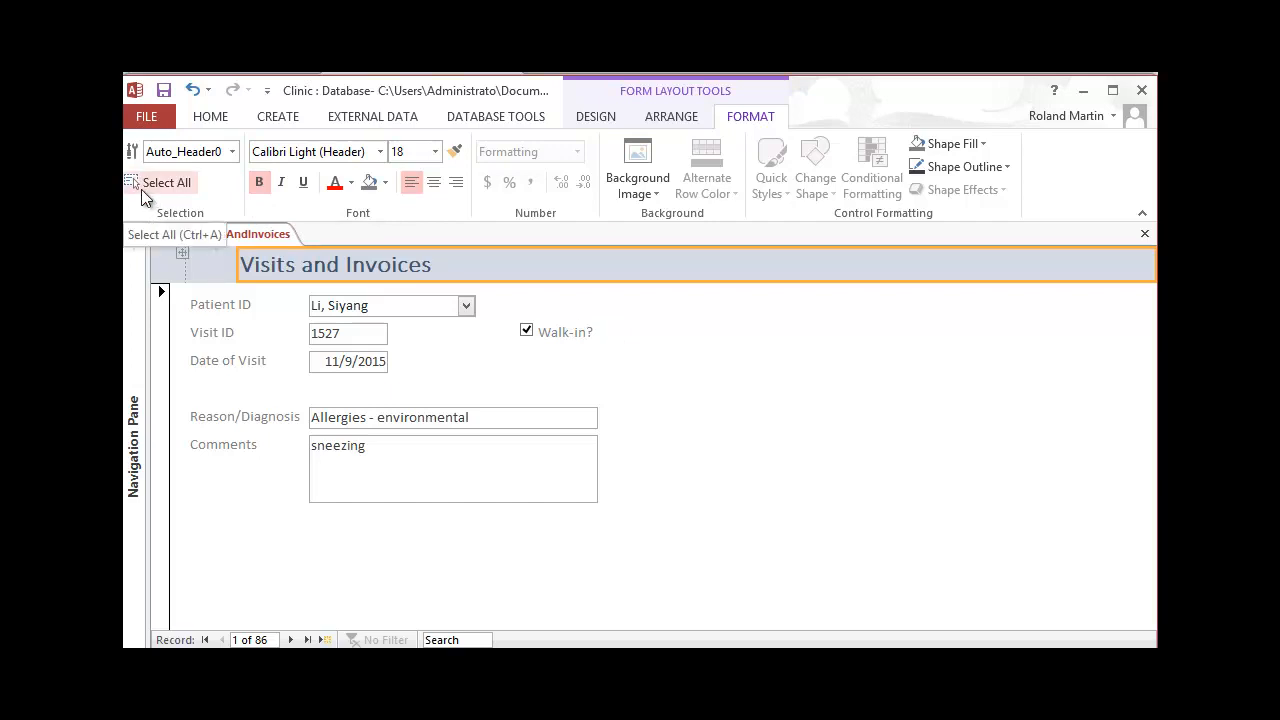
Step: Switch the form to Design view and deselect all controls
click(208, 117)
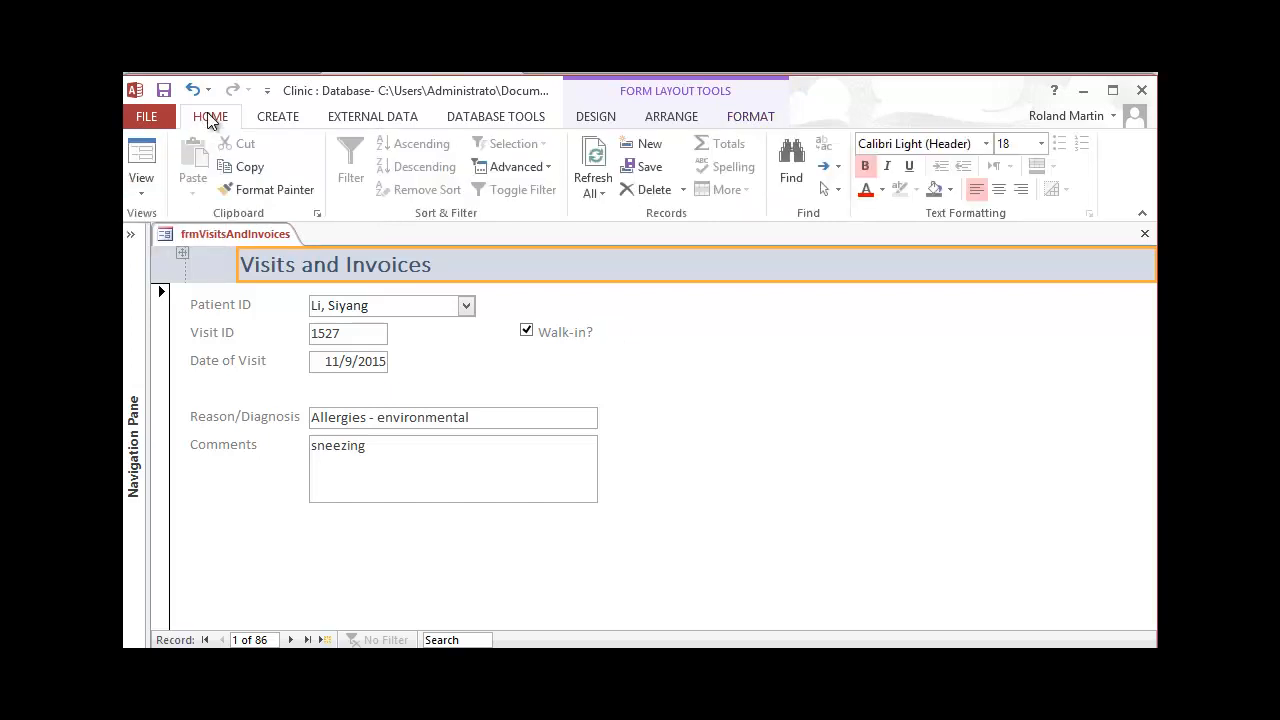
click(147, 186)
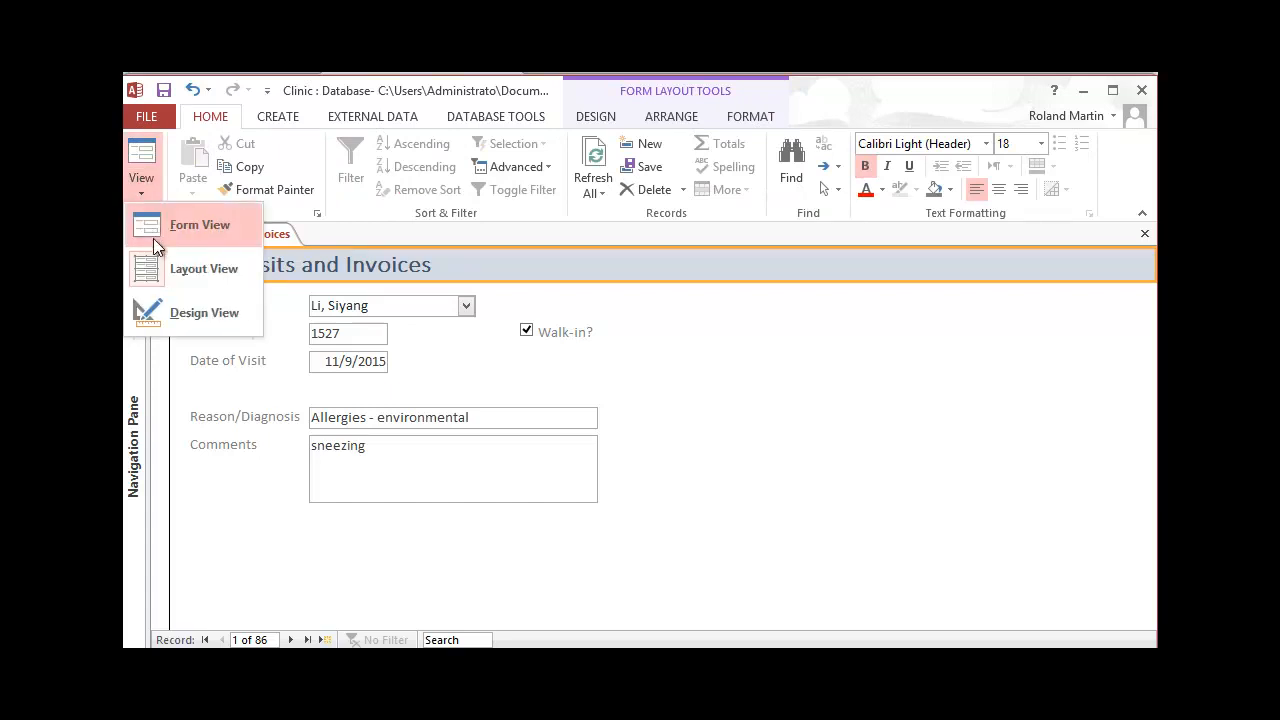
click(191, 311)
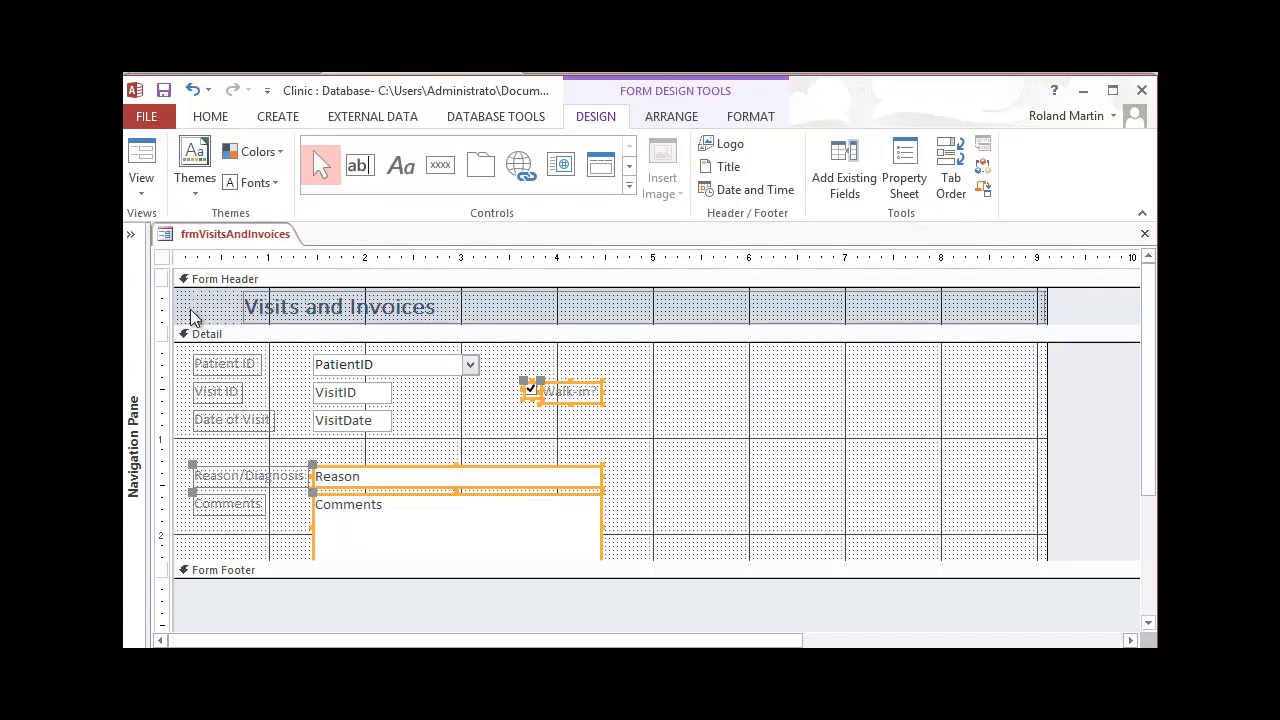
click(1078, 458)
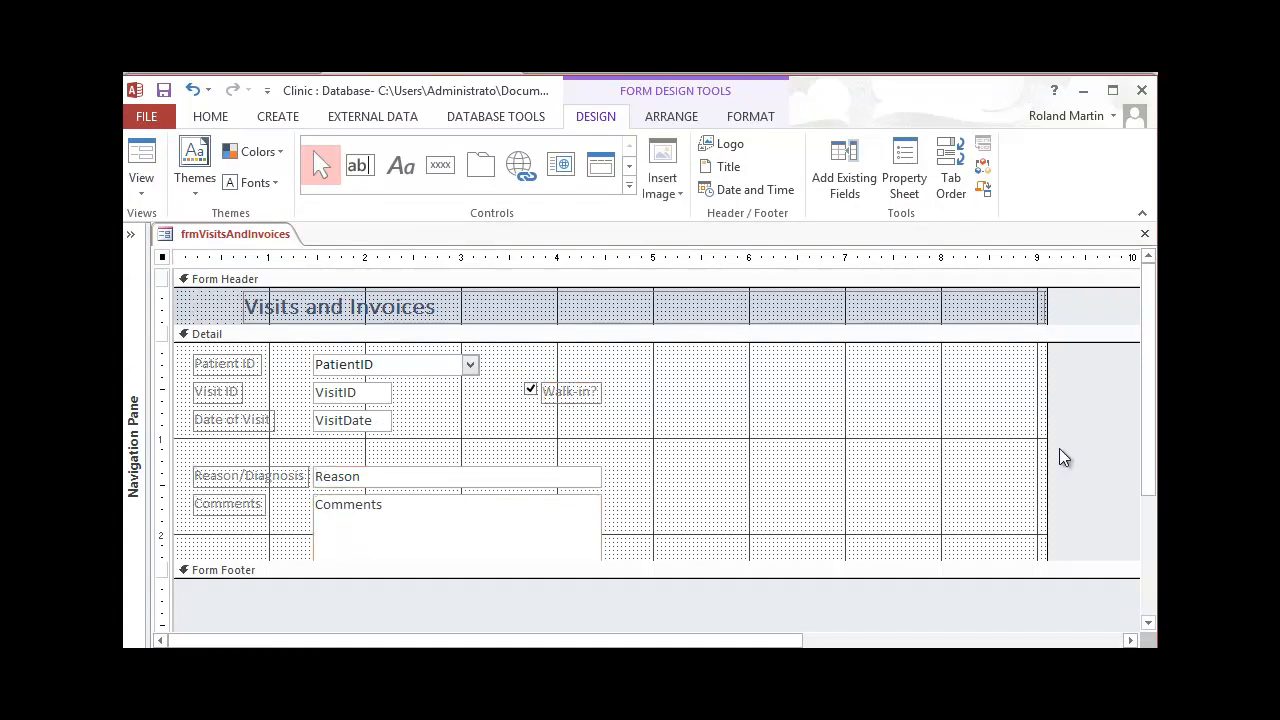